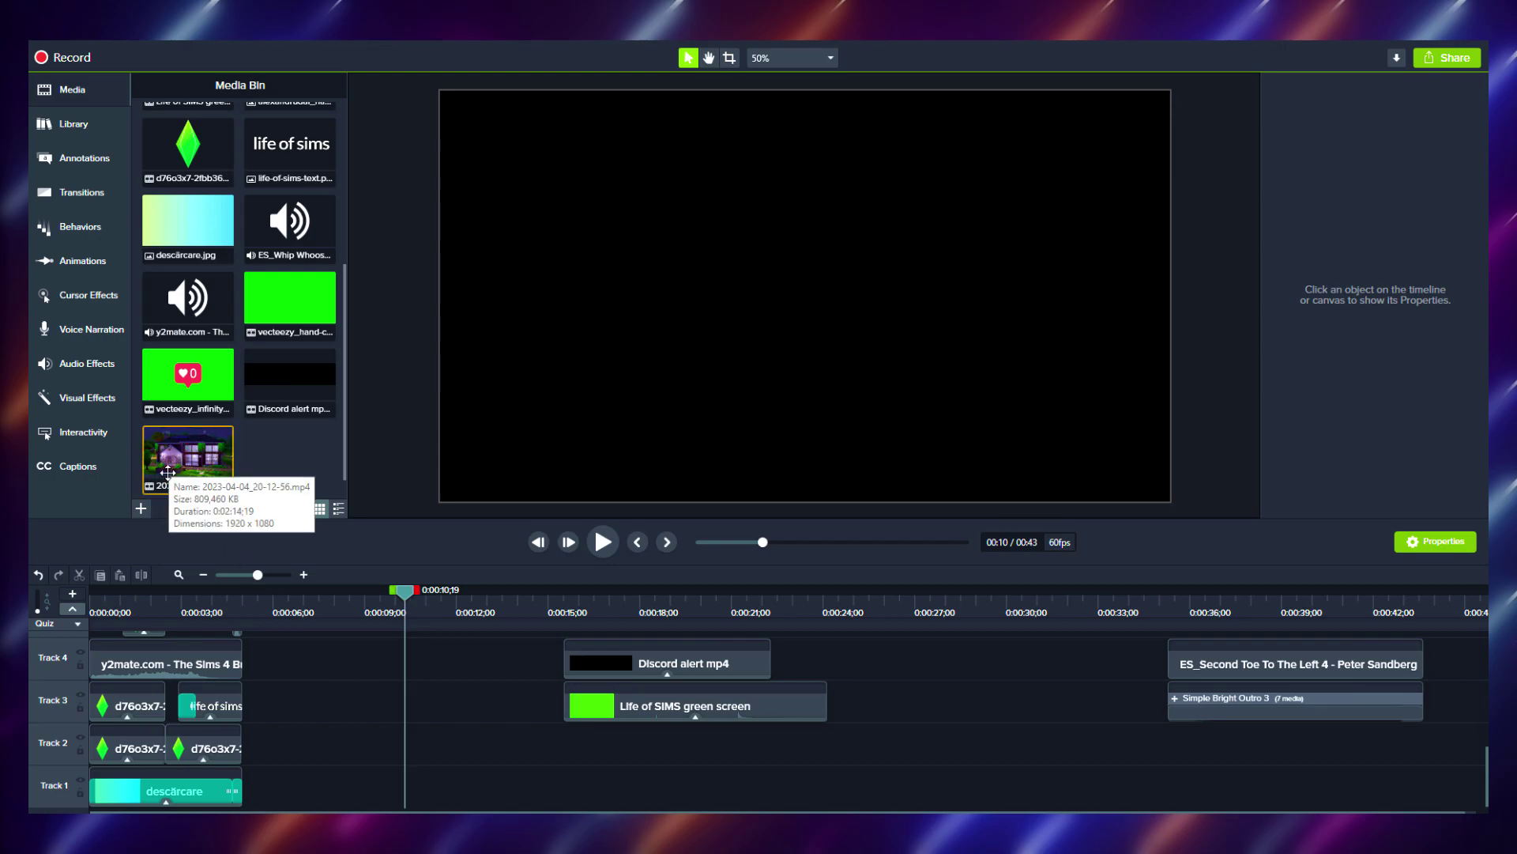
Add the 2023-04-04_20-12-56 recording to Track 1, starting directly after the descărcare intro clip
drag(175, 459, 296, 786)
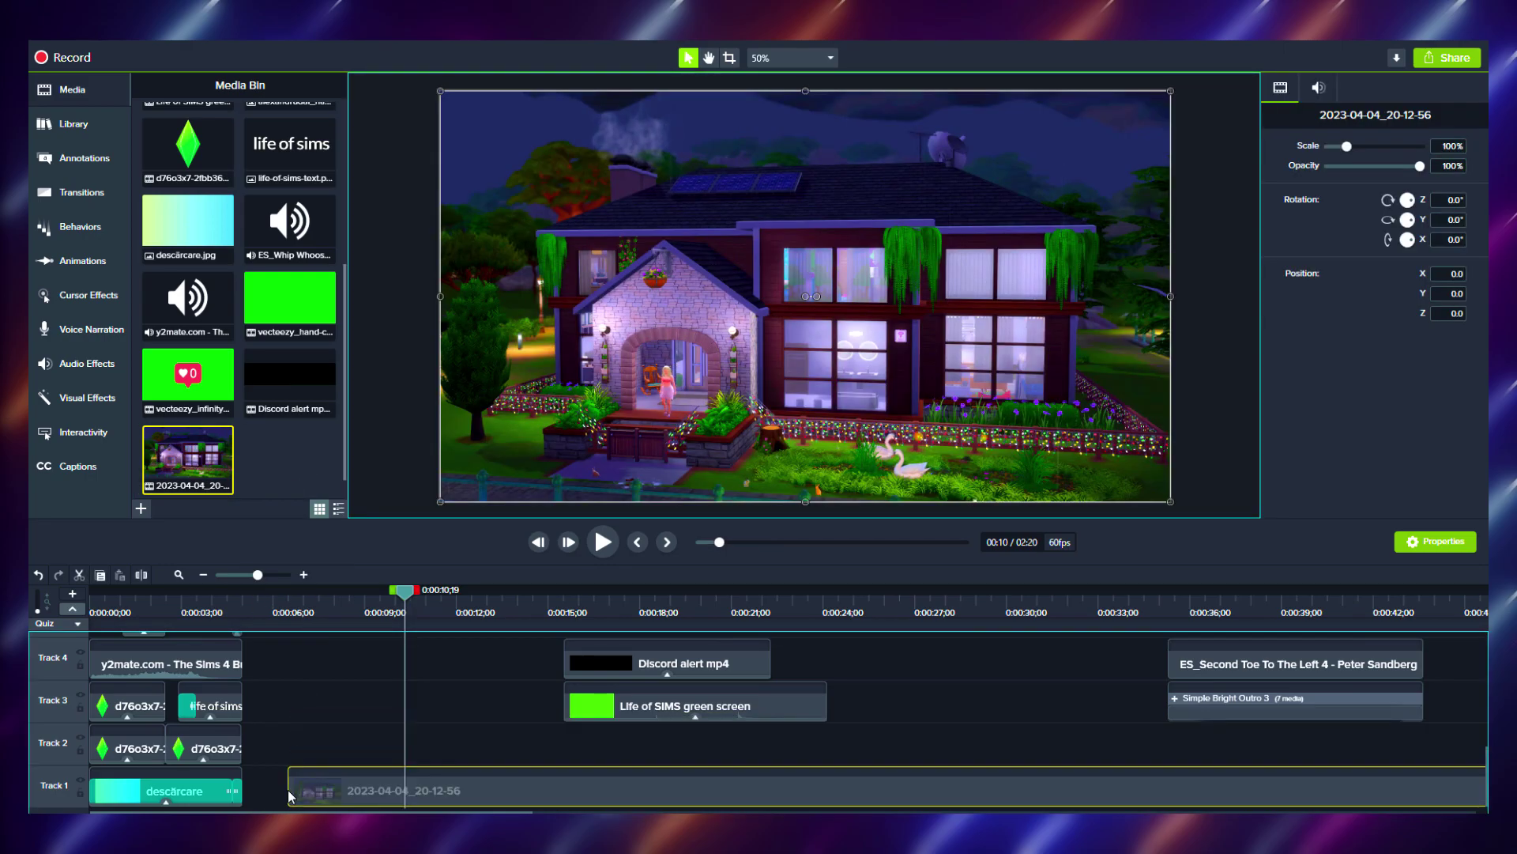
scroll(263, 727, up, 1)
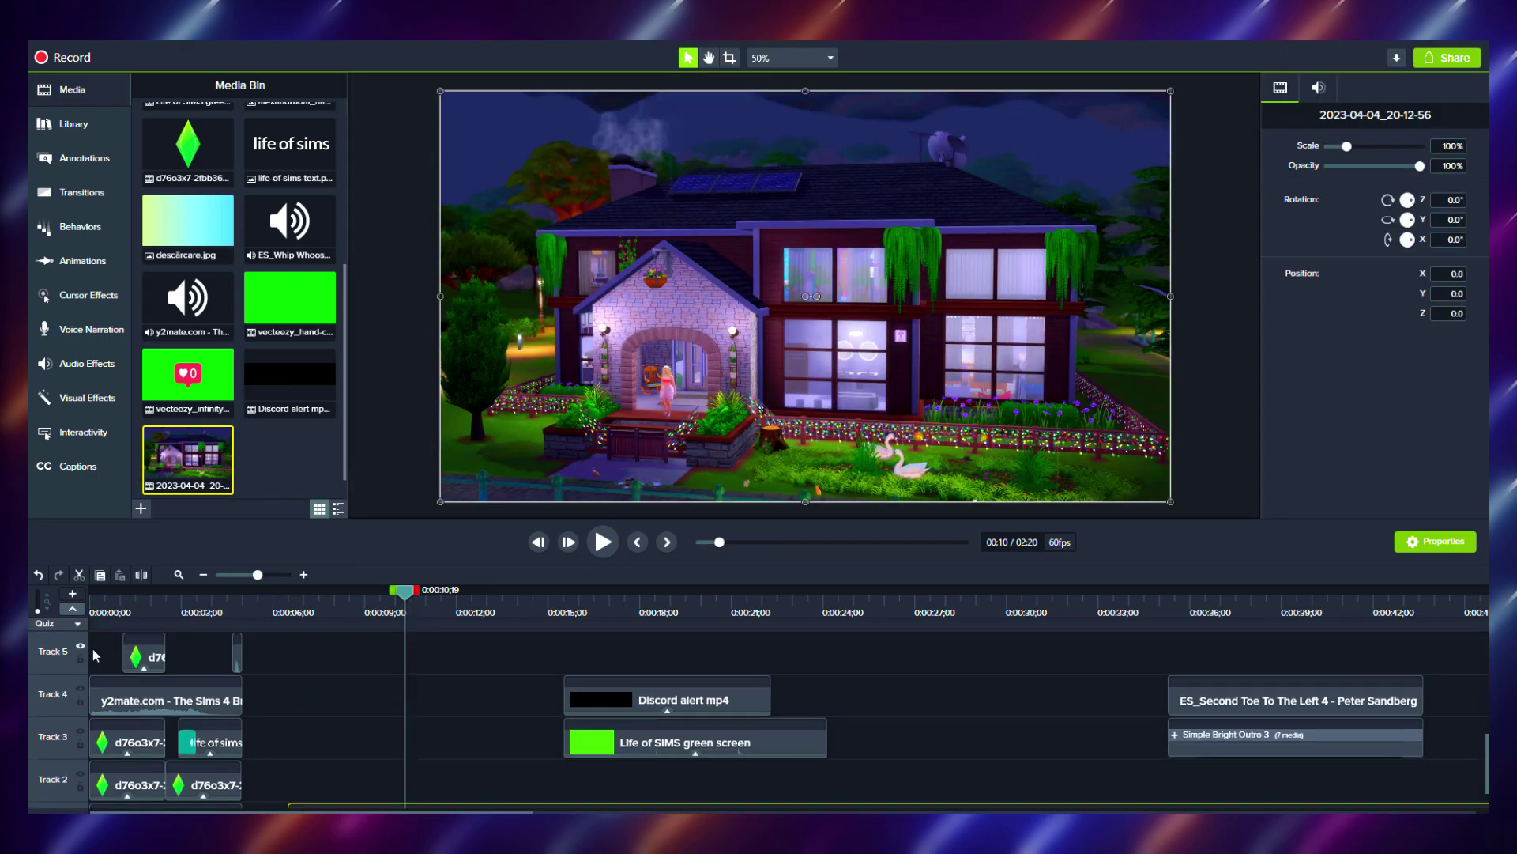
drag(110, 657, 237, 805)
click(630, 599)
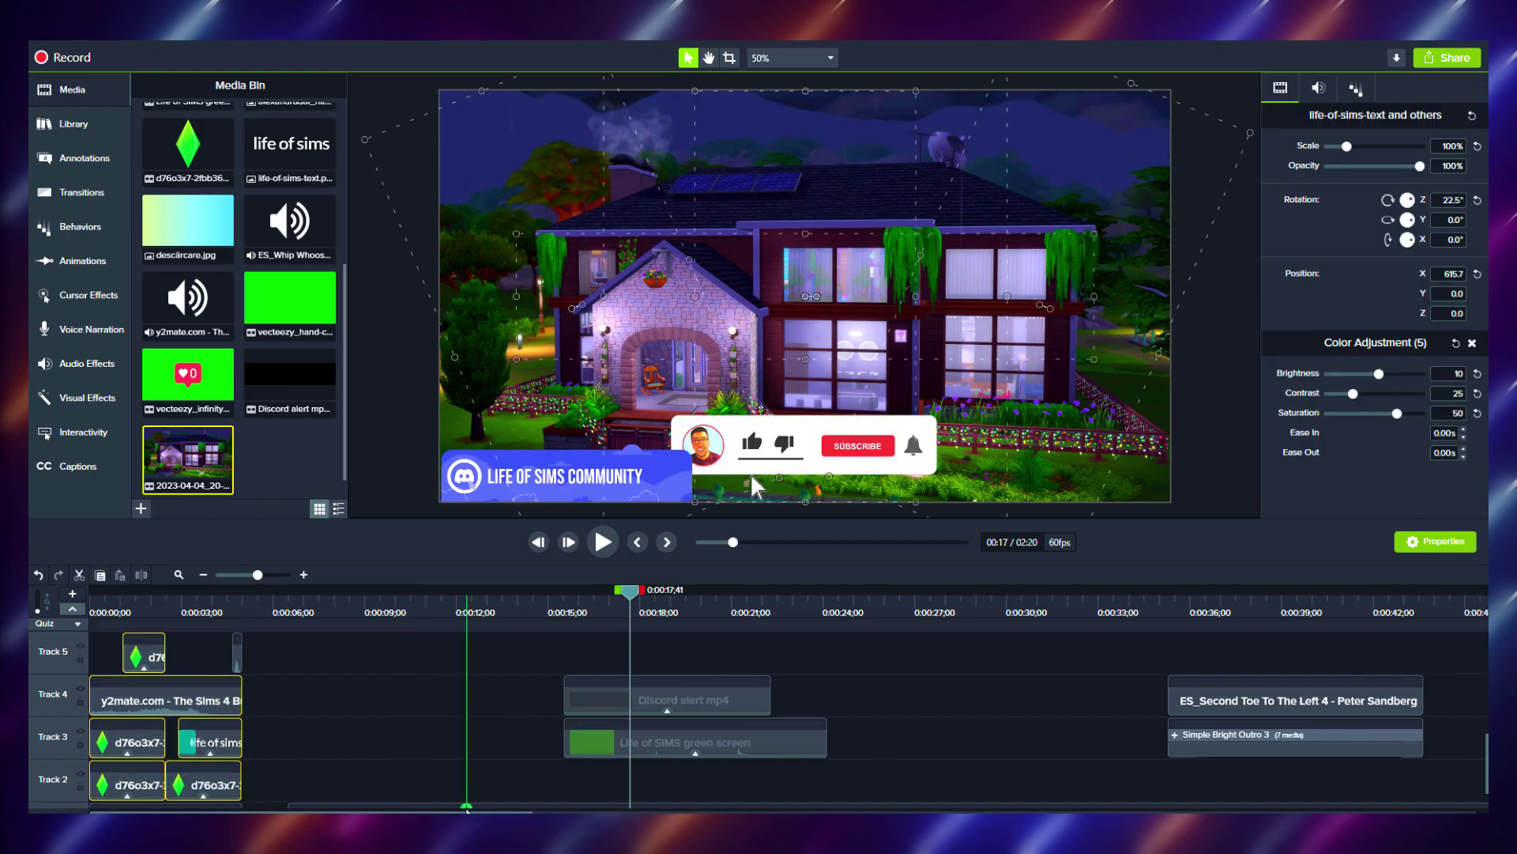
click(1268, 604)
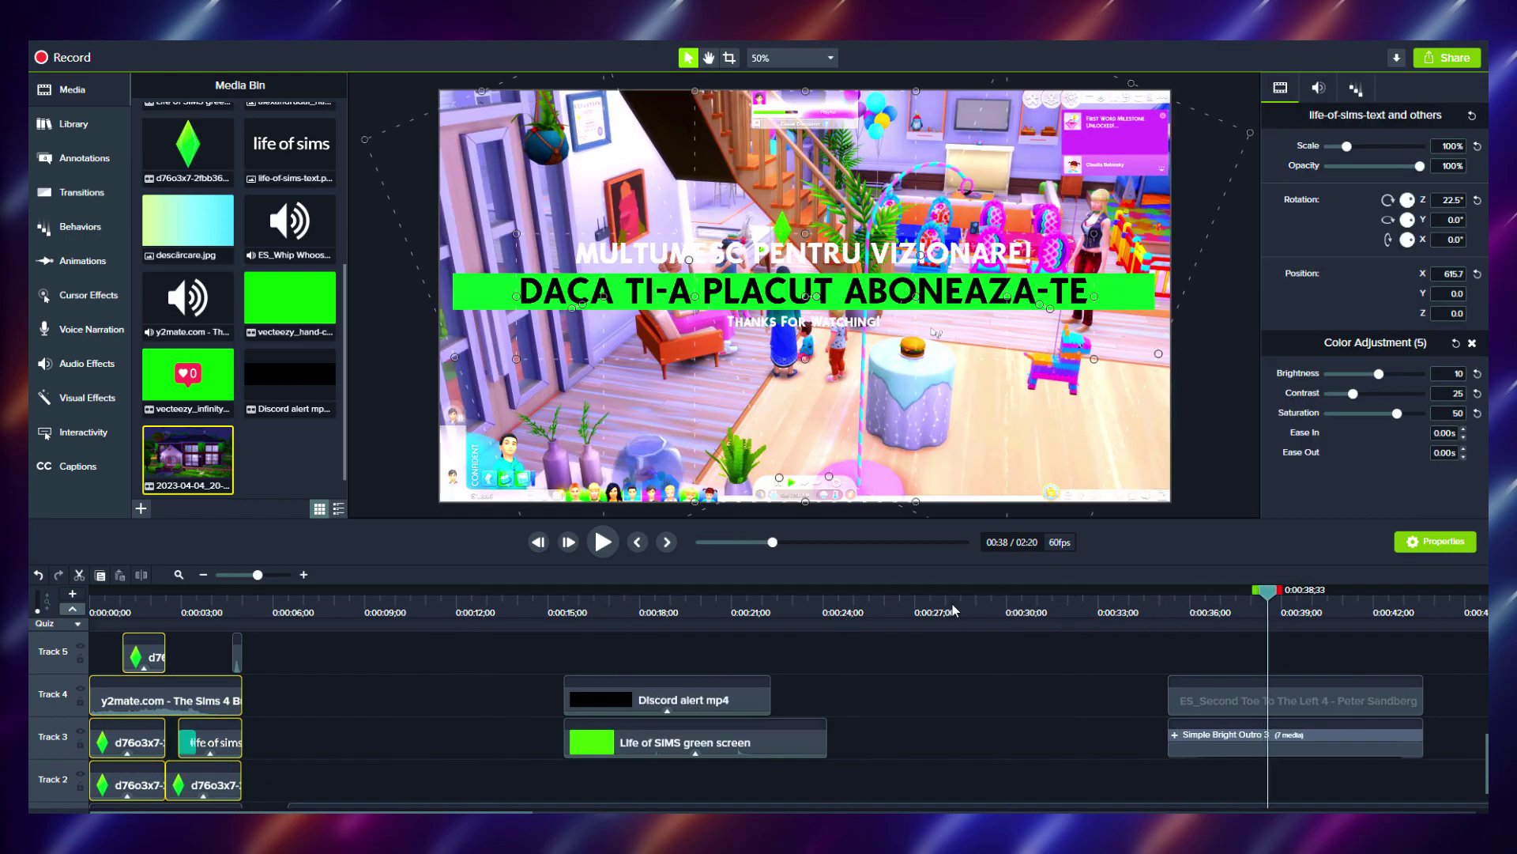
click(443, 607)
scroll(362, 670, down, 1)
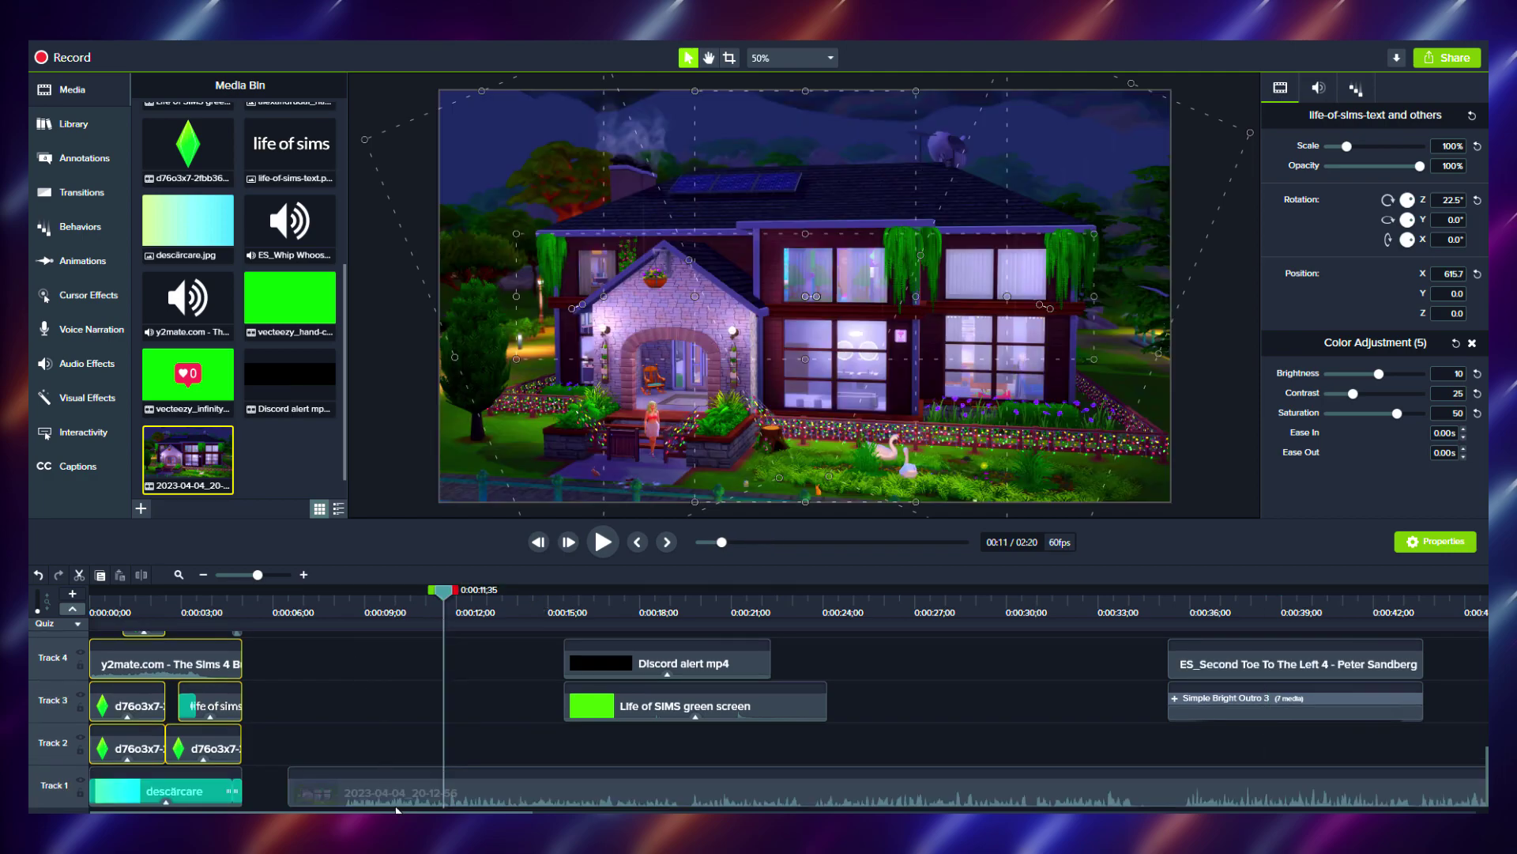
drag(396, 798, 351, 798)
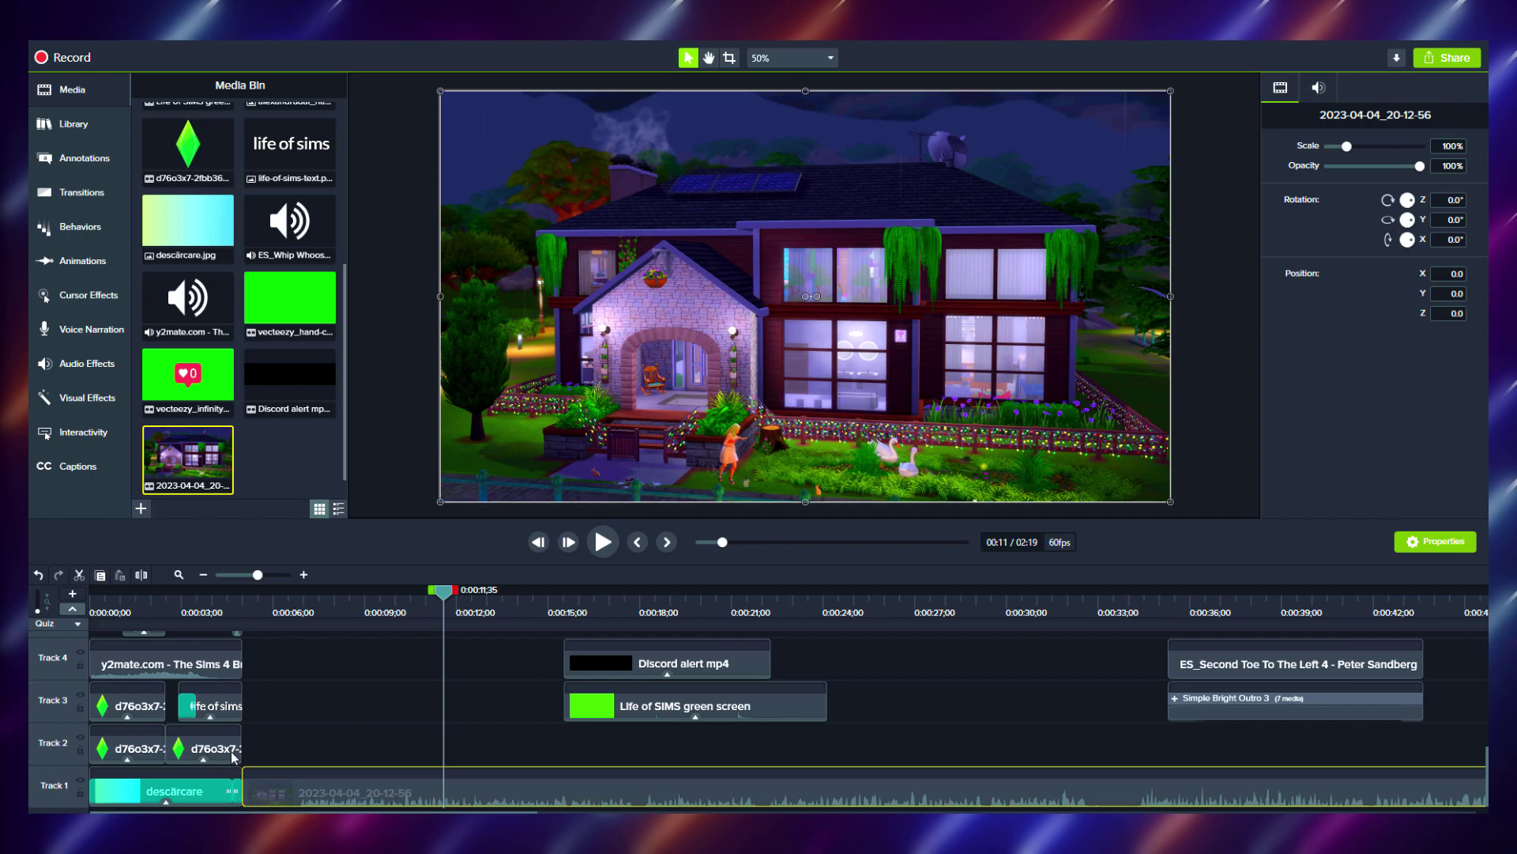
Apply Audio Compression to the recording on Track 1 and set its audio gain to 150%
click(68, 370)
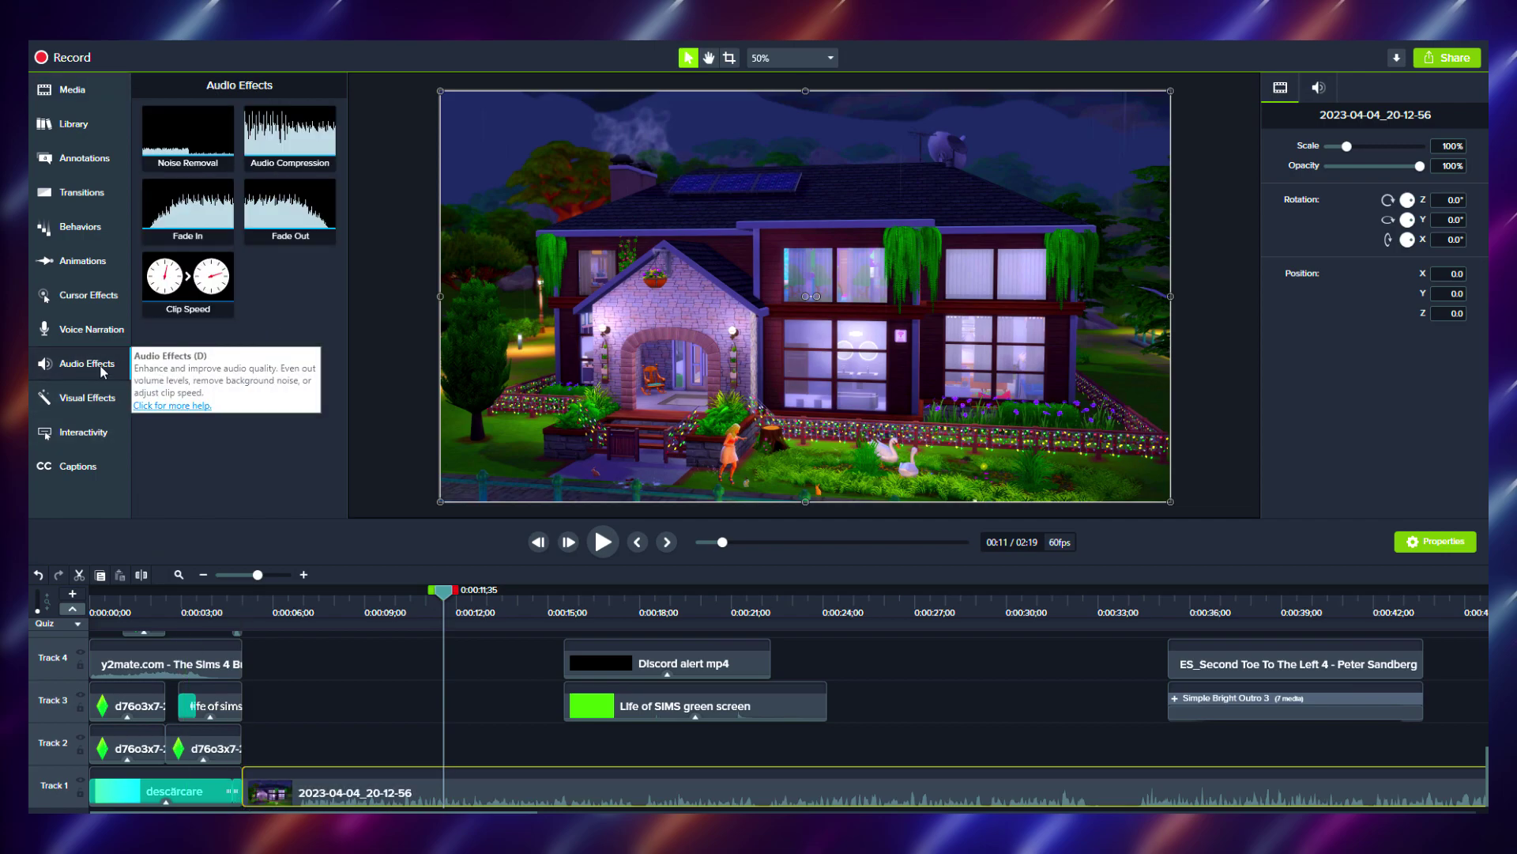
drag(285, 138, 348, 790)
double_click(1448, 148)
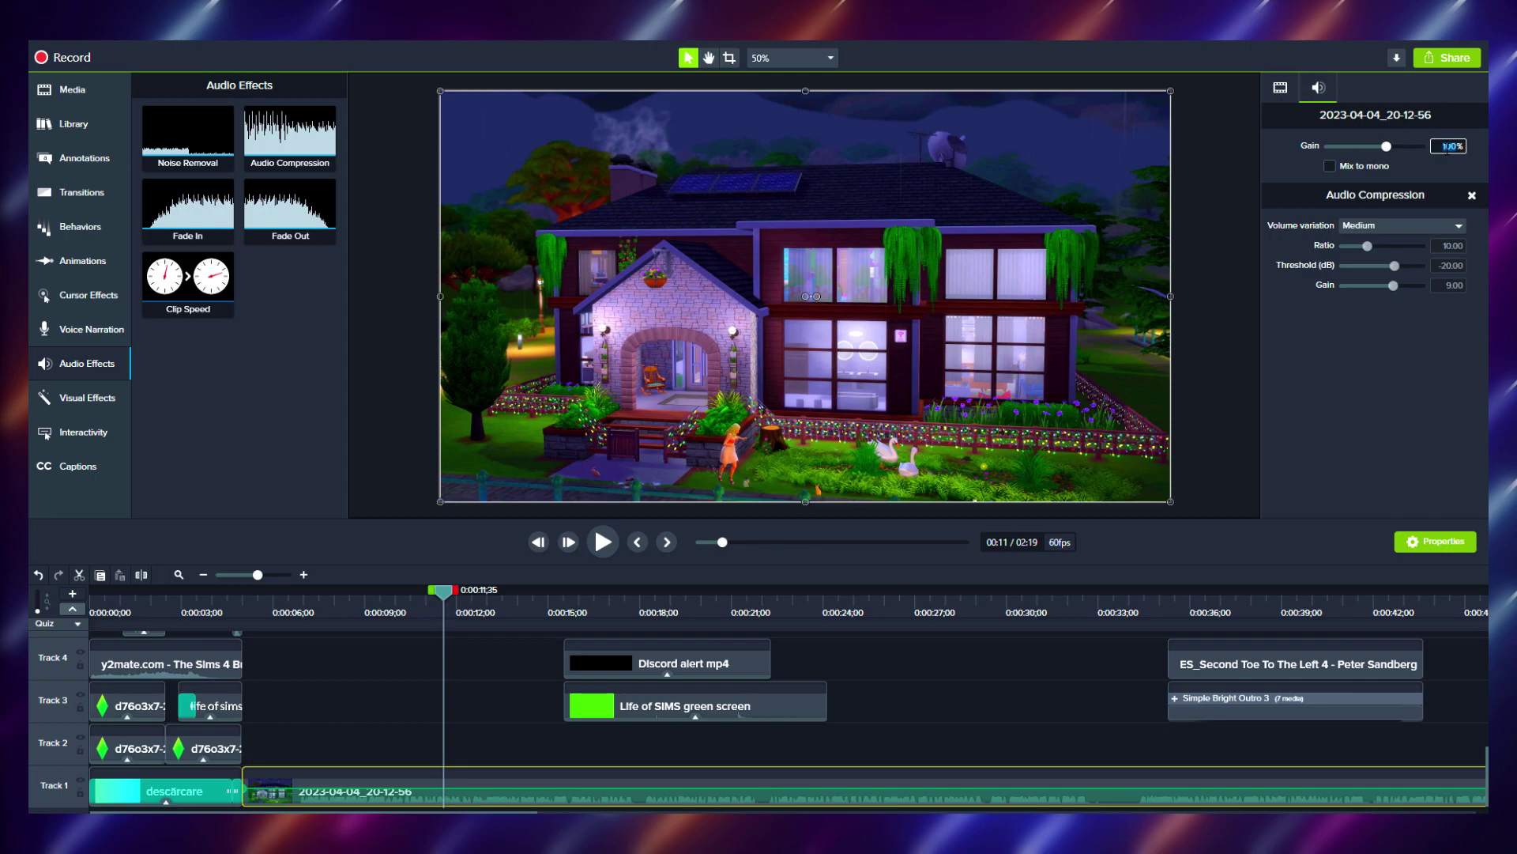
text(150)
key(Return)
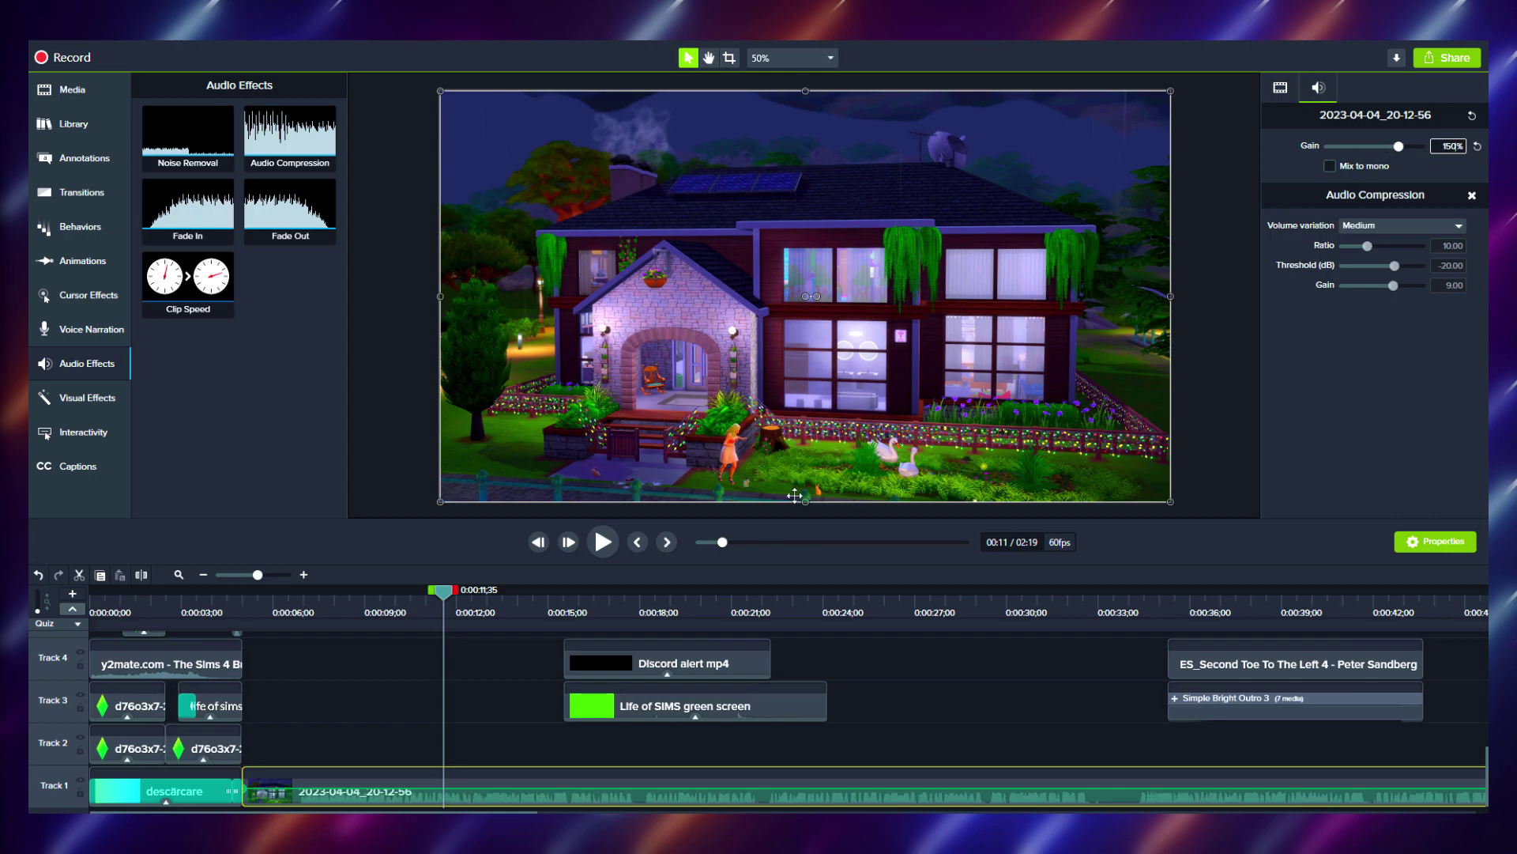
Apply Noise Removal to the recording and trim about 2 seconds off its start
drag(174, 135, 380, 771)
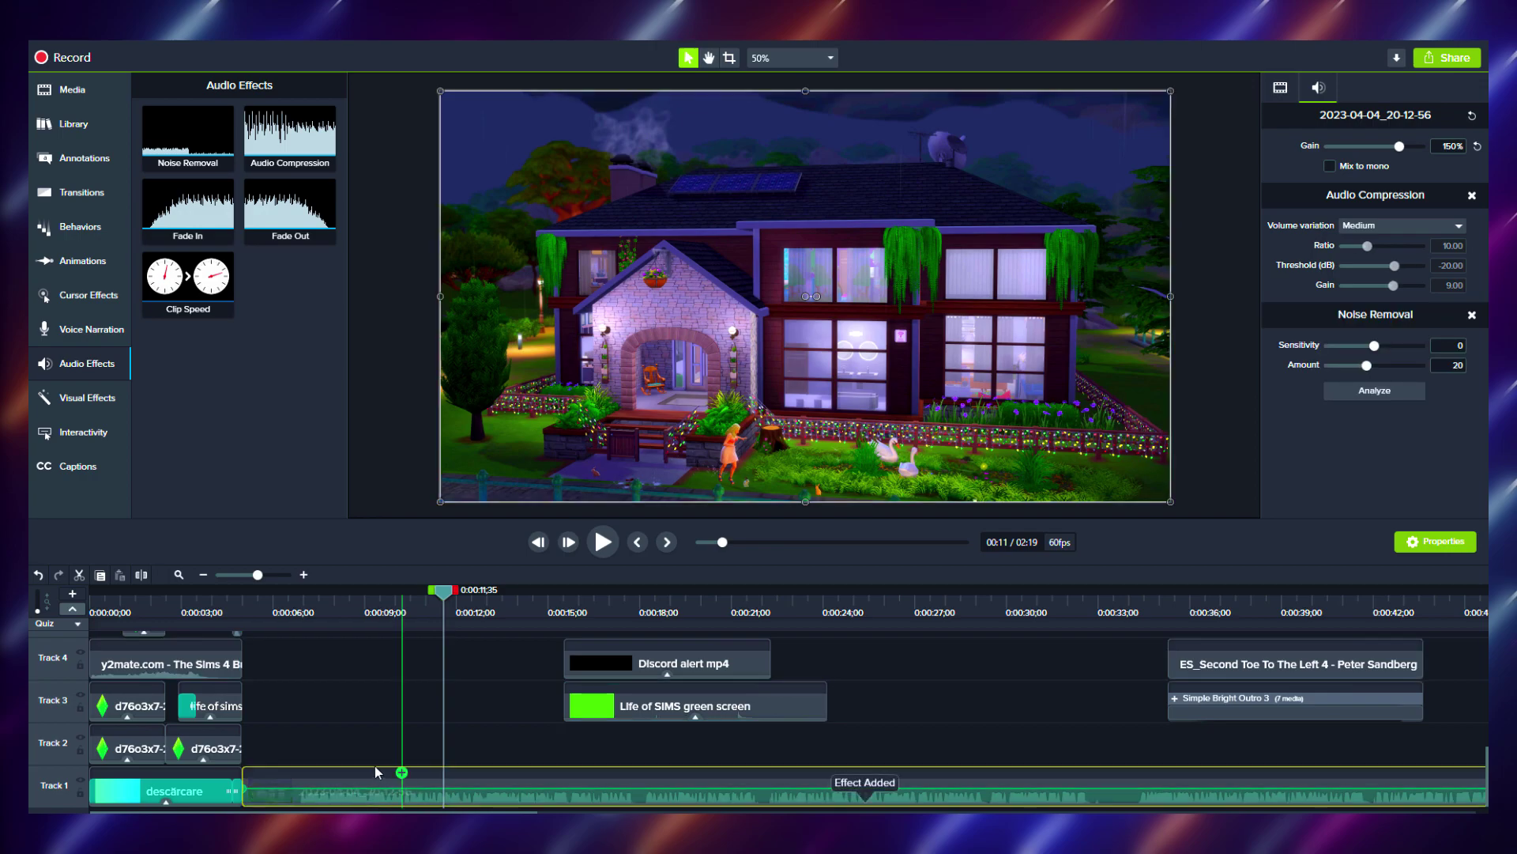
drag(324, 613, 206, 602)
mouse_move(249, 802)
mouse_down()
mouse_move(300, 809)
mouse_move(272, 806)
mouse_up()
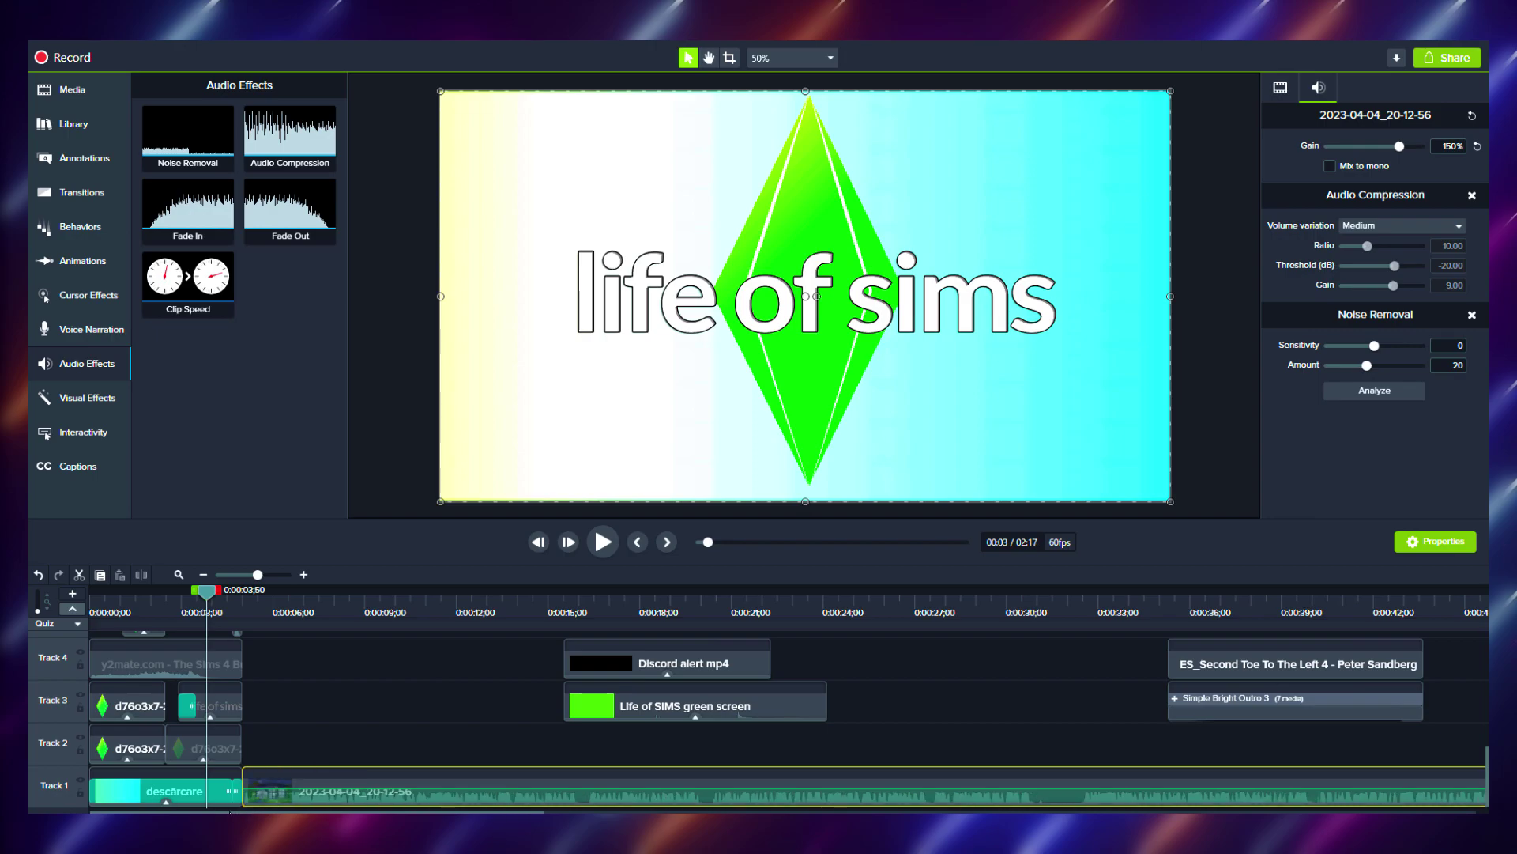
Split the Track 1 recording at 0:00:15;54 and try trimming the start of the second piece
drag(206, 591, 575, 591)
click(140, 575)
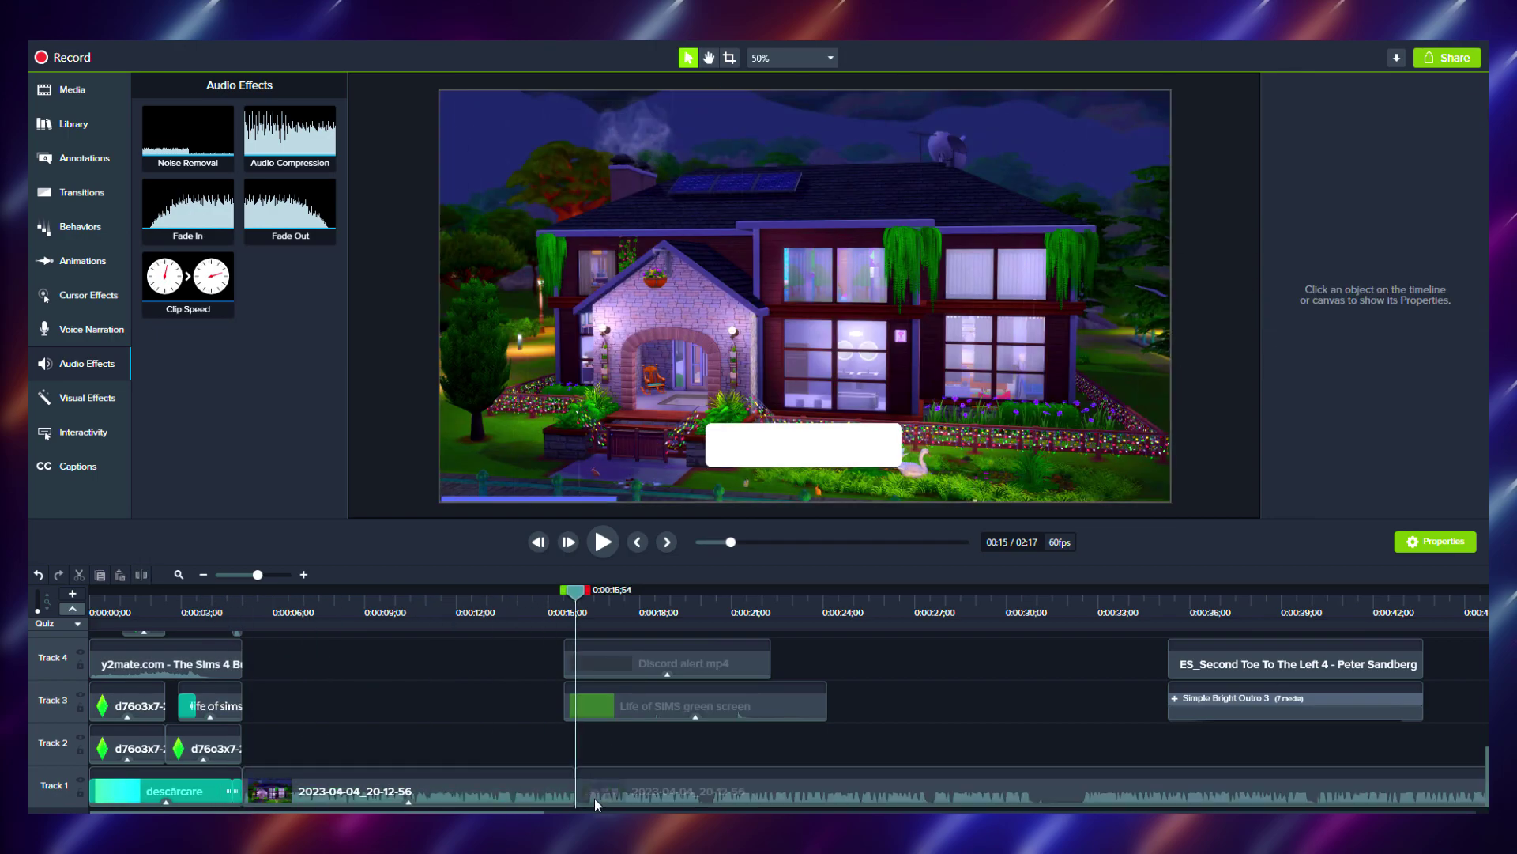
drag(594, 798, 630, 800)
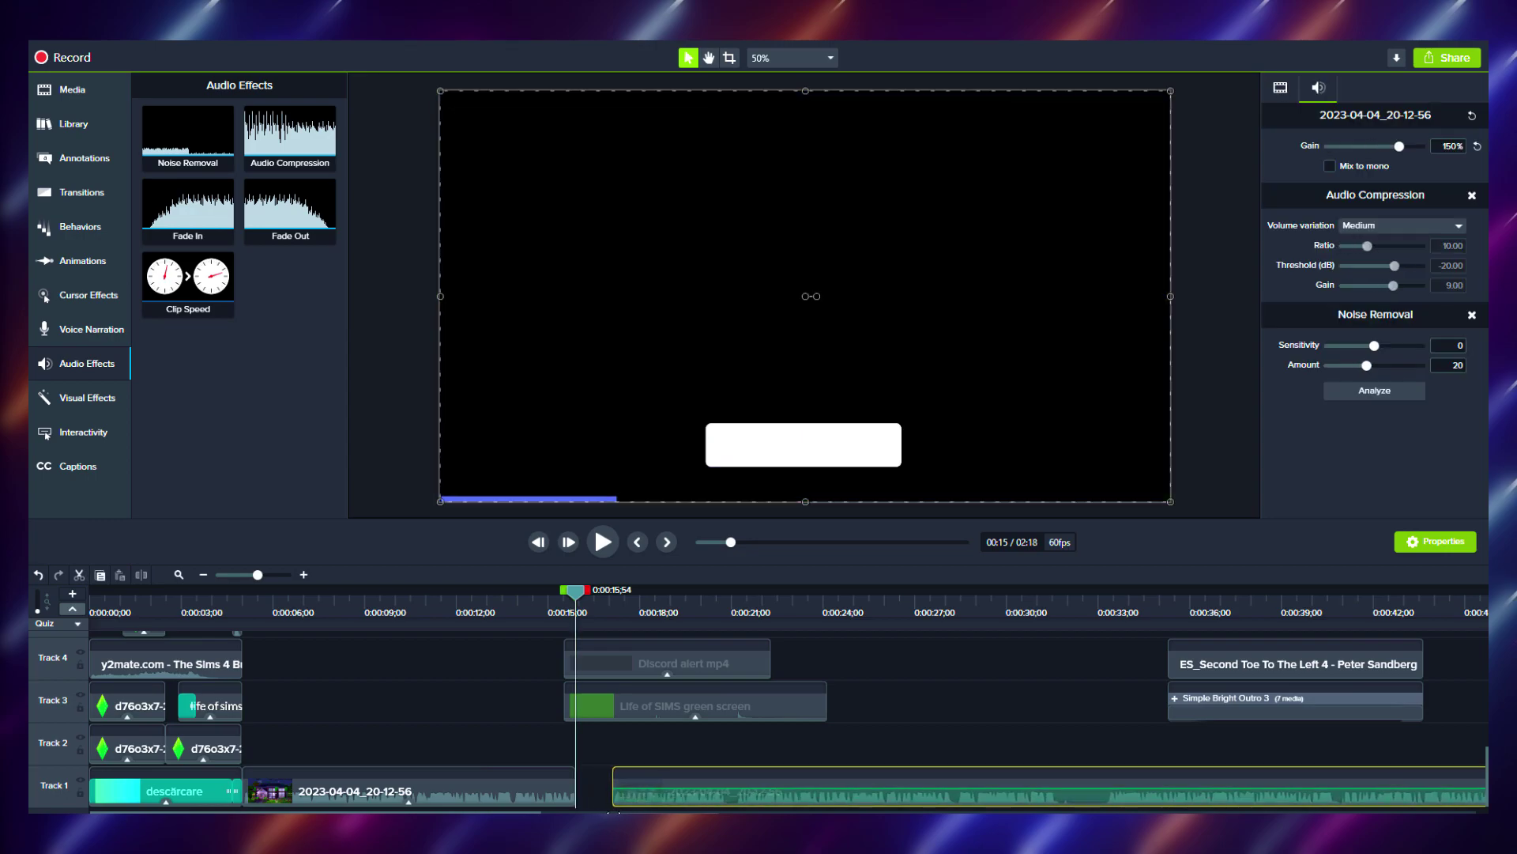
key(ctrl+z)
Split the recording at about 0:00:19 and at 0:00:26;35, trimming the start of the last piece
drag(576, 594, 714, 810)
key(s)
drag(689, 594, 909, 811)
click(141, 575)
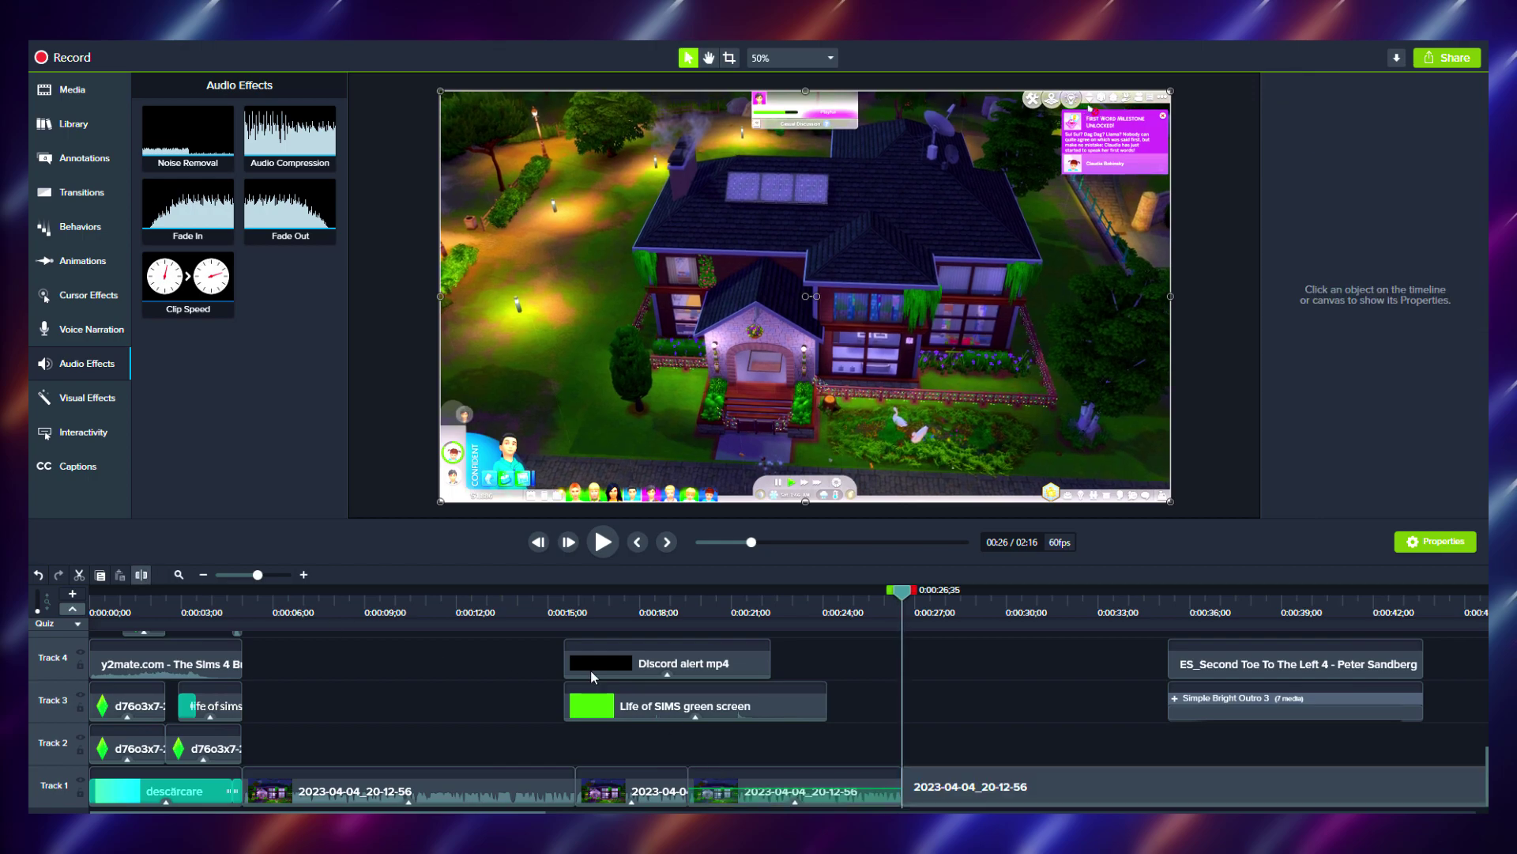
click(933, 805)
drag(914, 799, 923, 802)
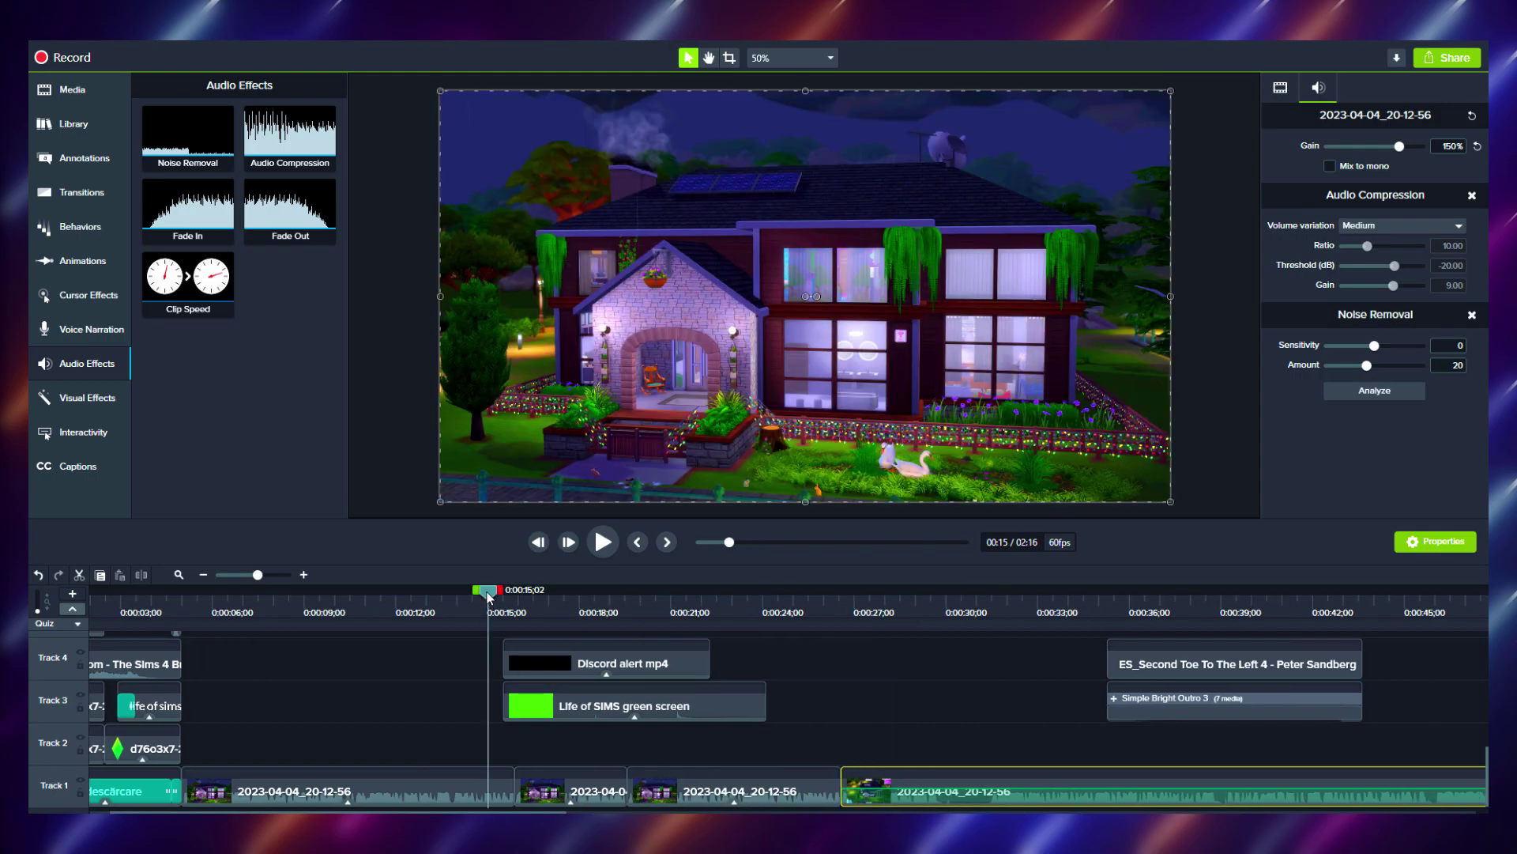
Split the last recording piece at 0:00:29;43 and try trimming the start of the new piece
drag(491, 592, 937, 592)
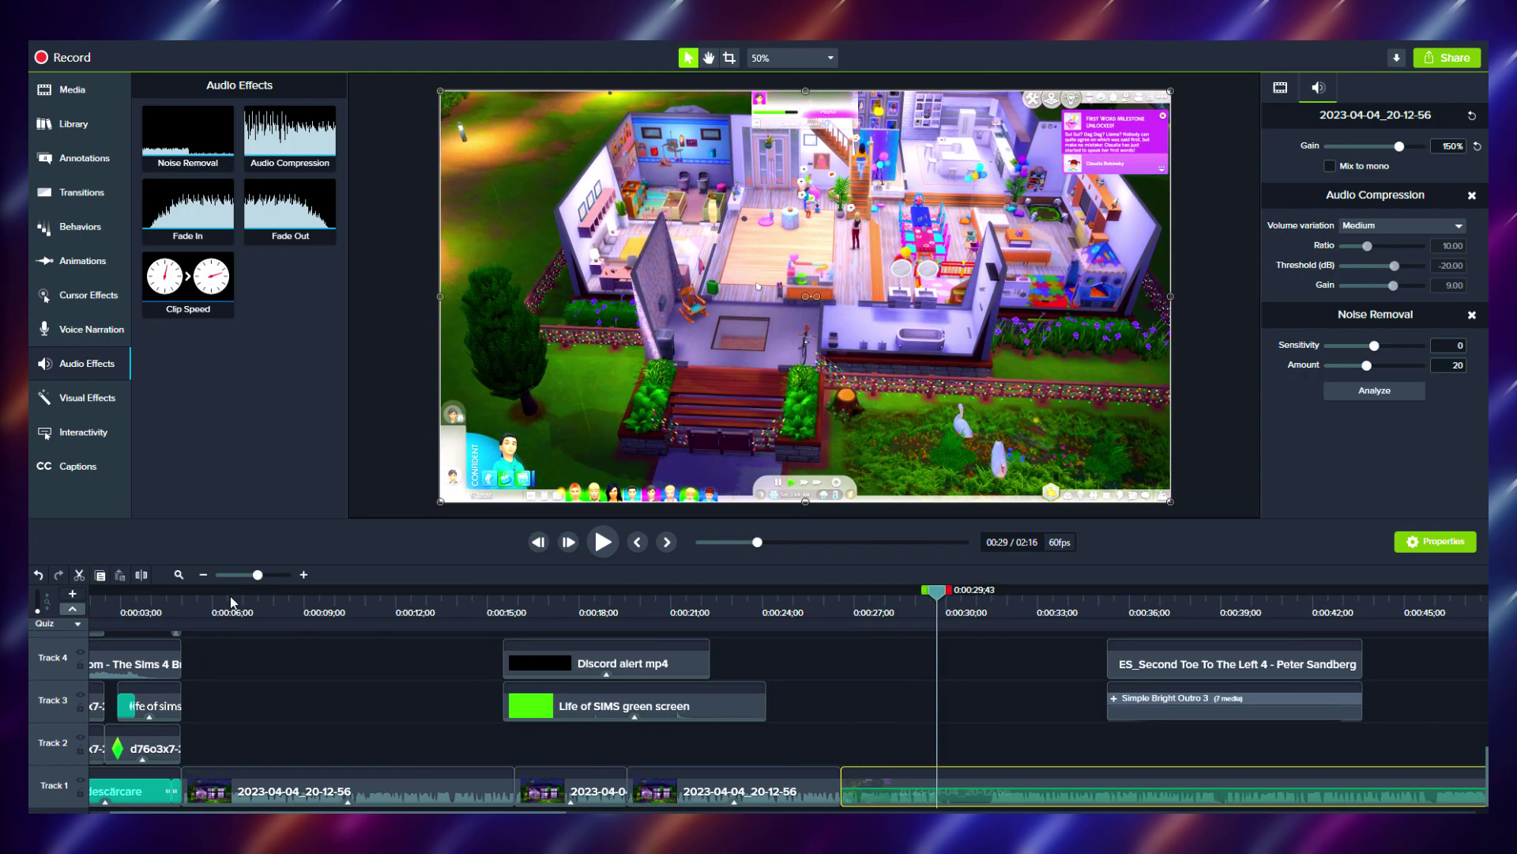
click(142, 579)
drag(969, 800, 1010, 810)
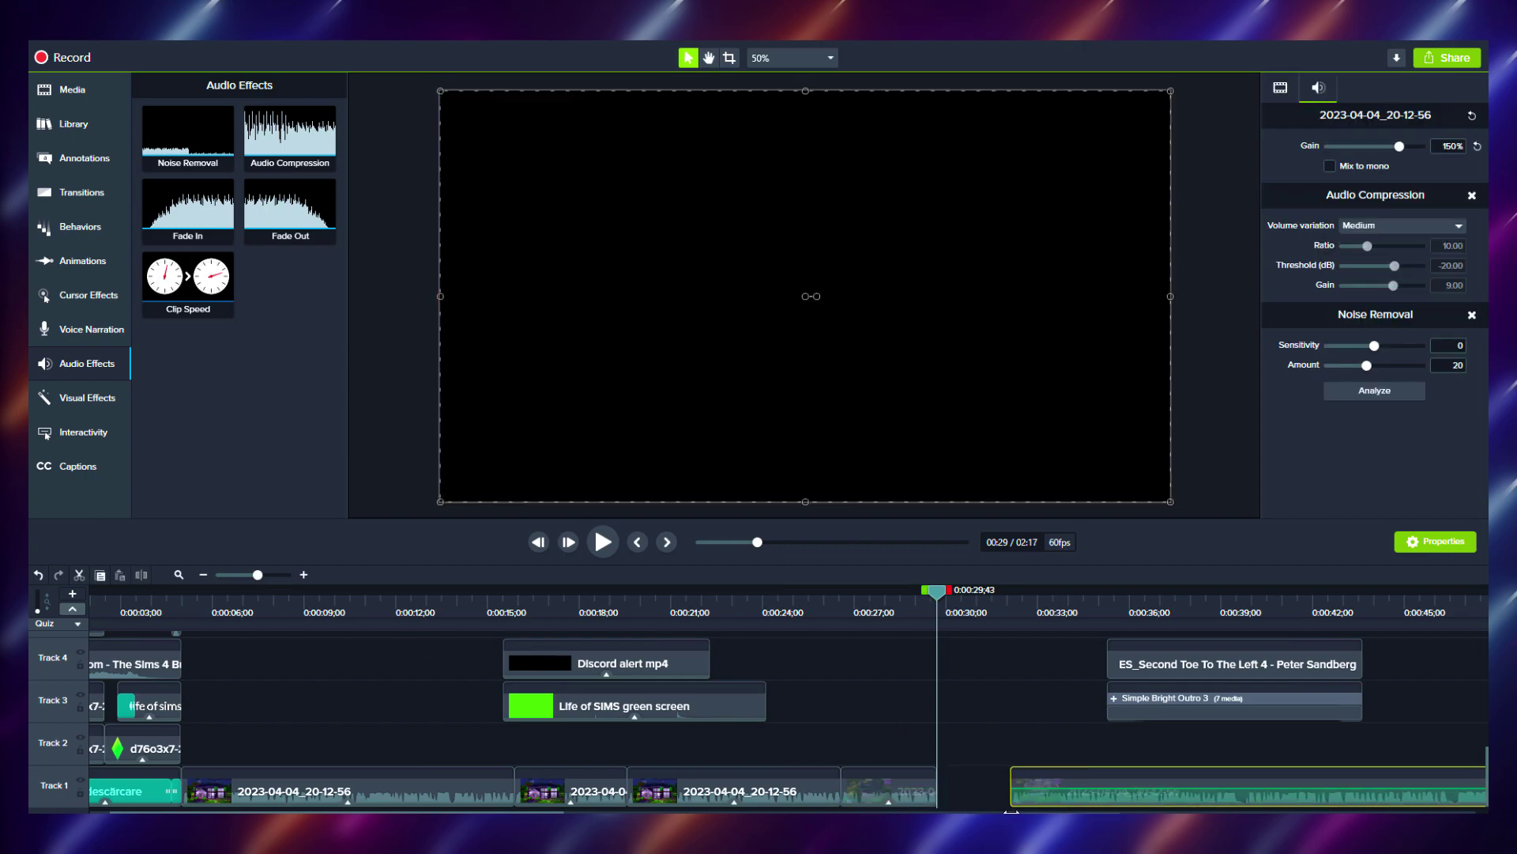
key(ctrl+z)
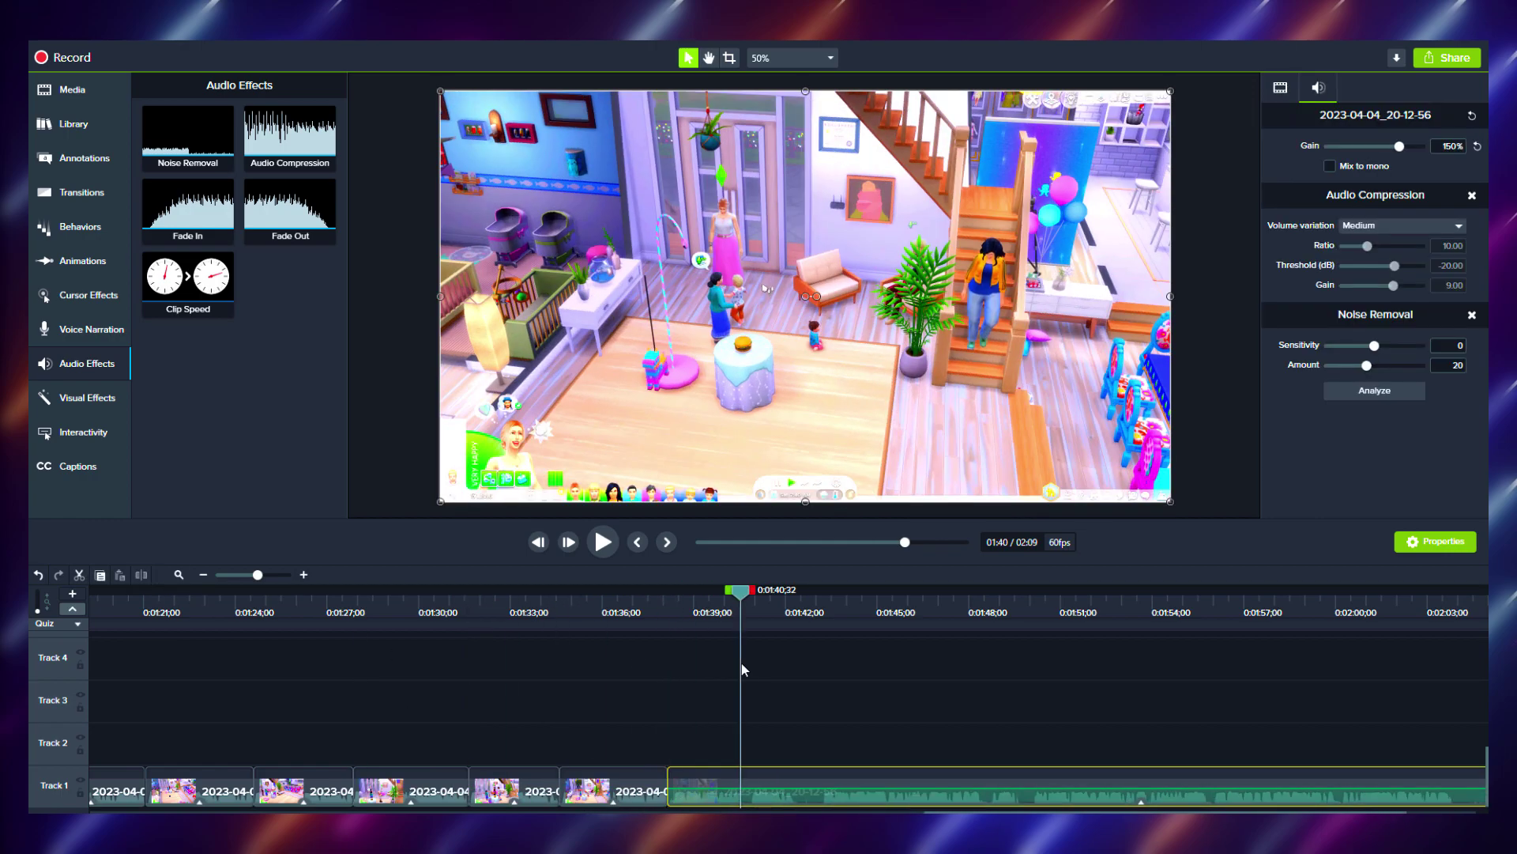
Split the recording at 0:01:40;32, 0:01:48;01 and 0:01:57;43, and trim the unwanted parts of the resulting pieces
key(s)
mouse_move(743, 798)
mouse_down()
mouse_move(766, 810)
mouse_move(740, 810)
mouse_up()
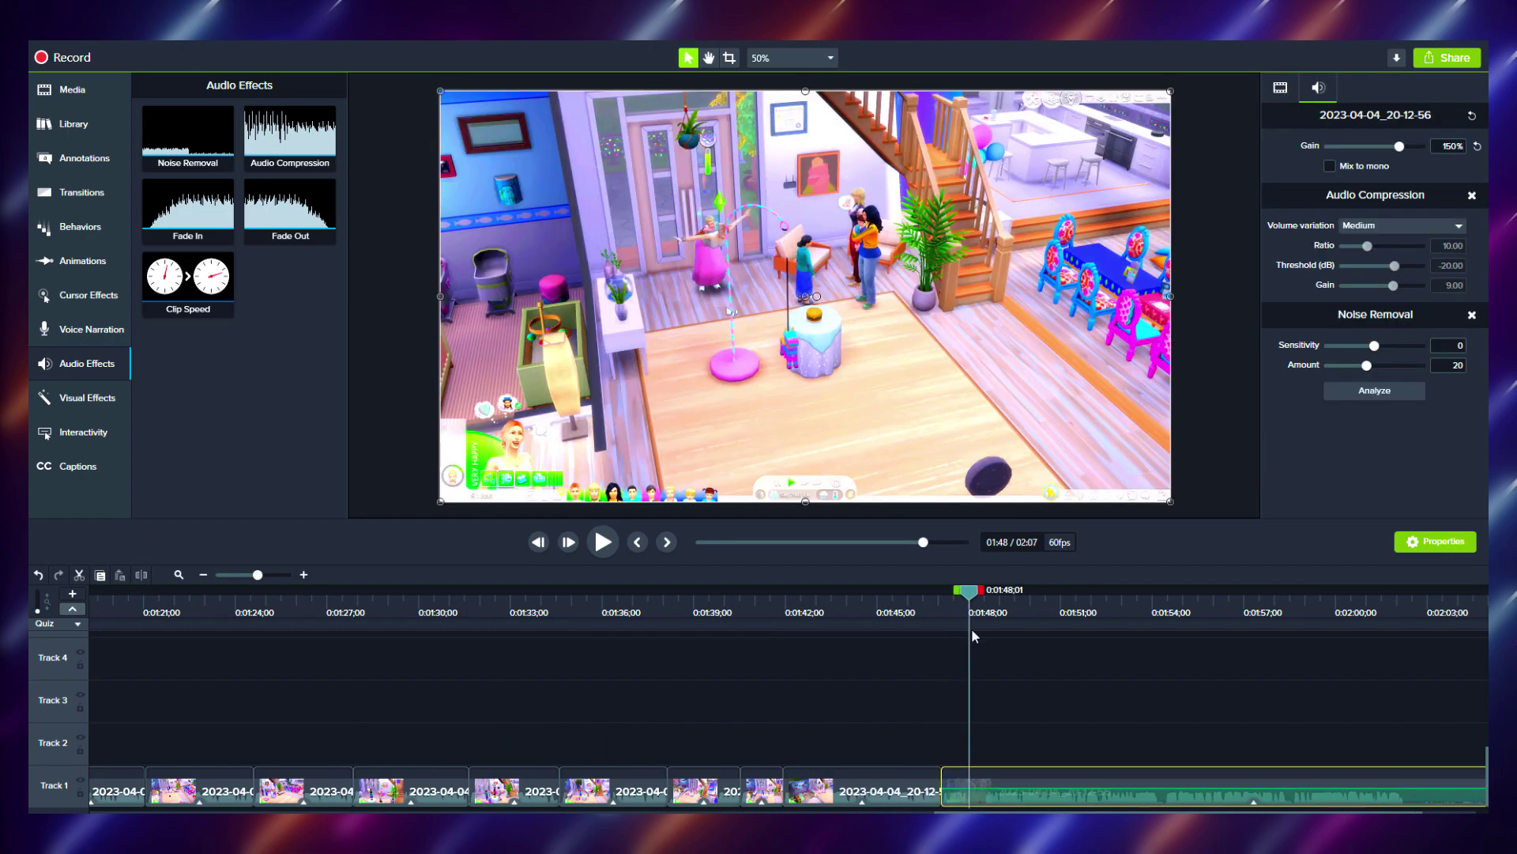
key(Delete)
drag(996, 798, 969, 799)
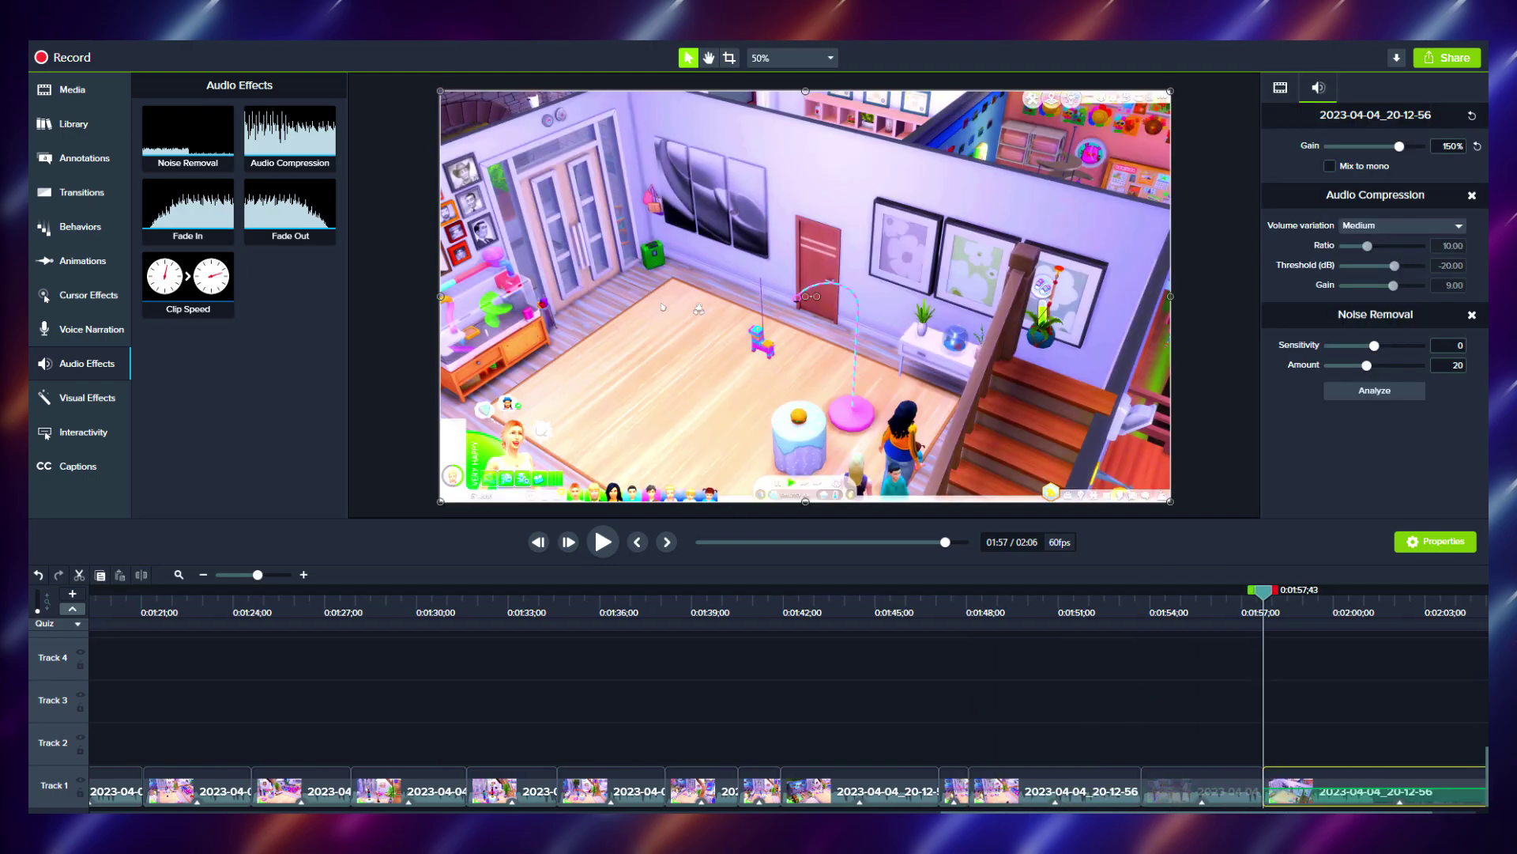
drag(1343, 799, 1250, 805)
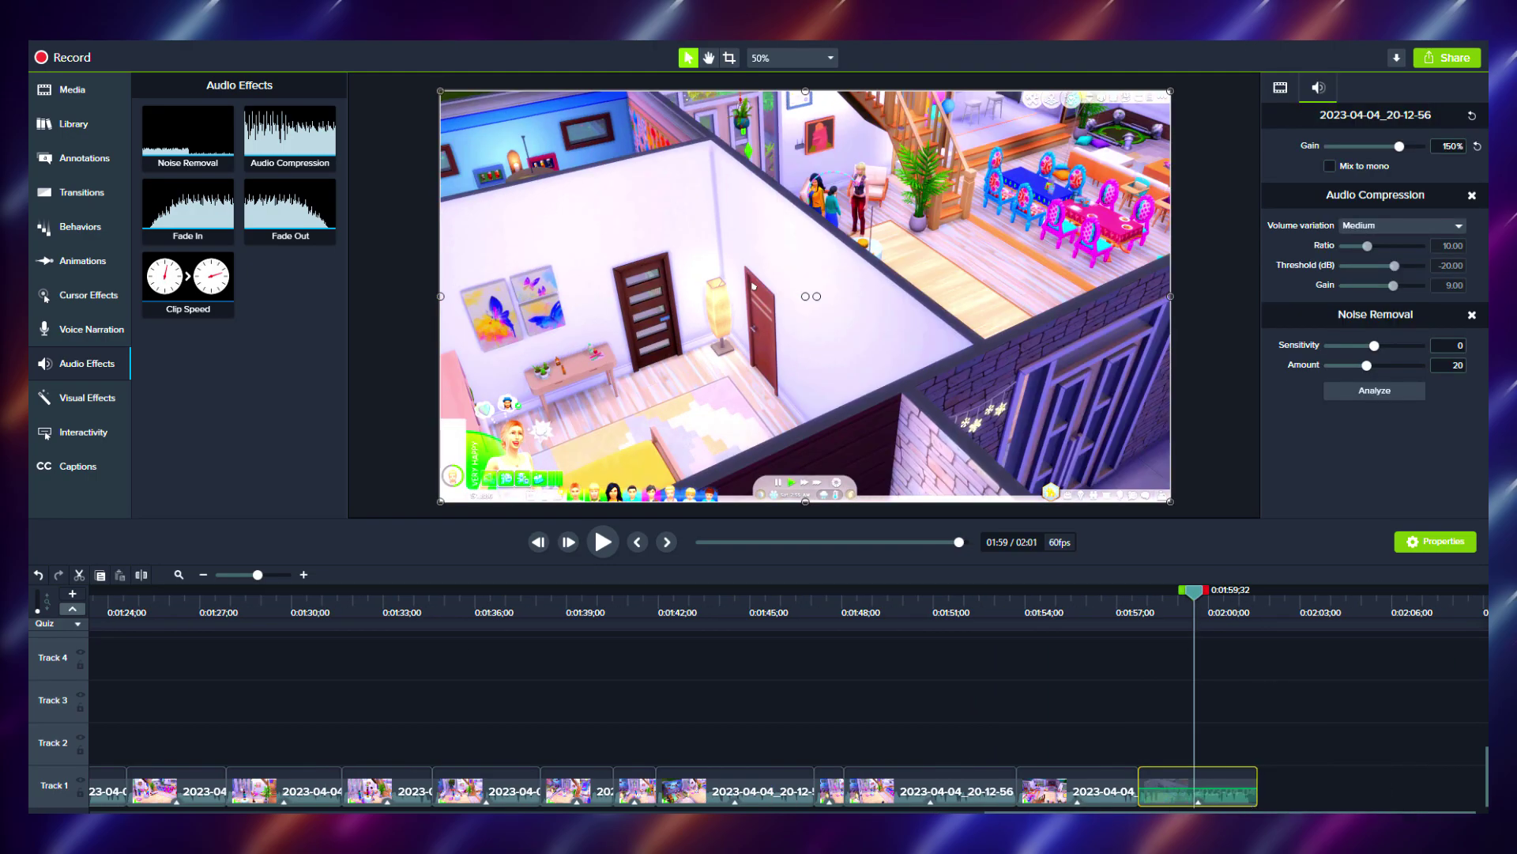
Move the Life of SIMS green screen and Discord alert mp4 clips to Track 2, starting at about 0:00:11 and 0:00:21
scroll(1082, 778, left, 10)
scroll(788, 704, left, 10)
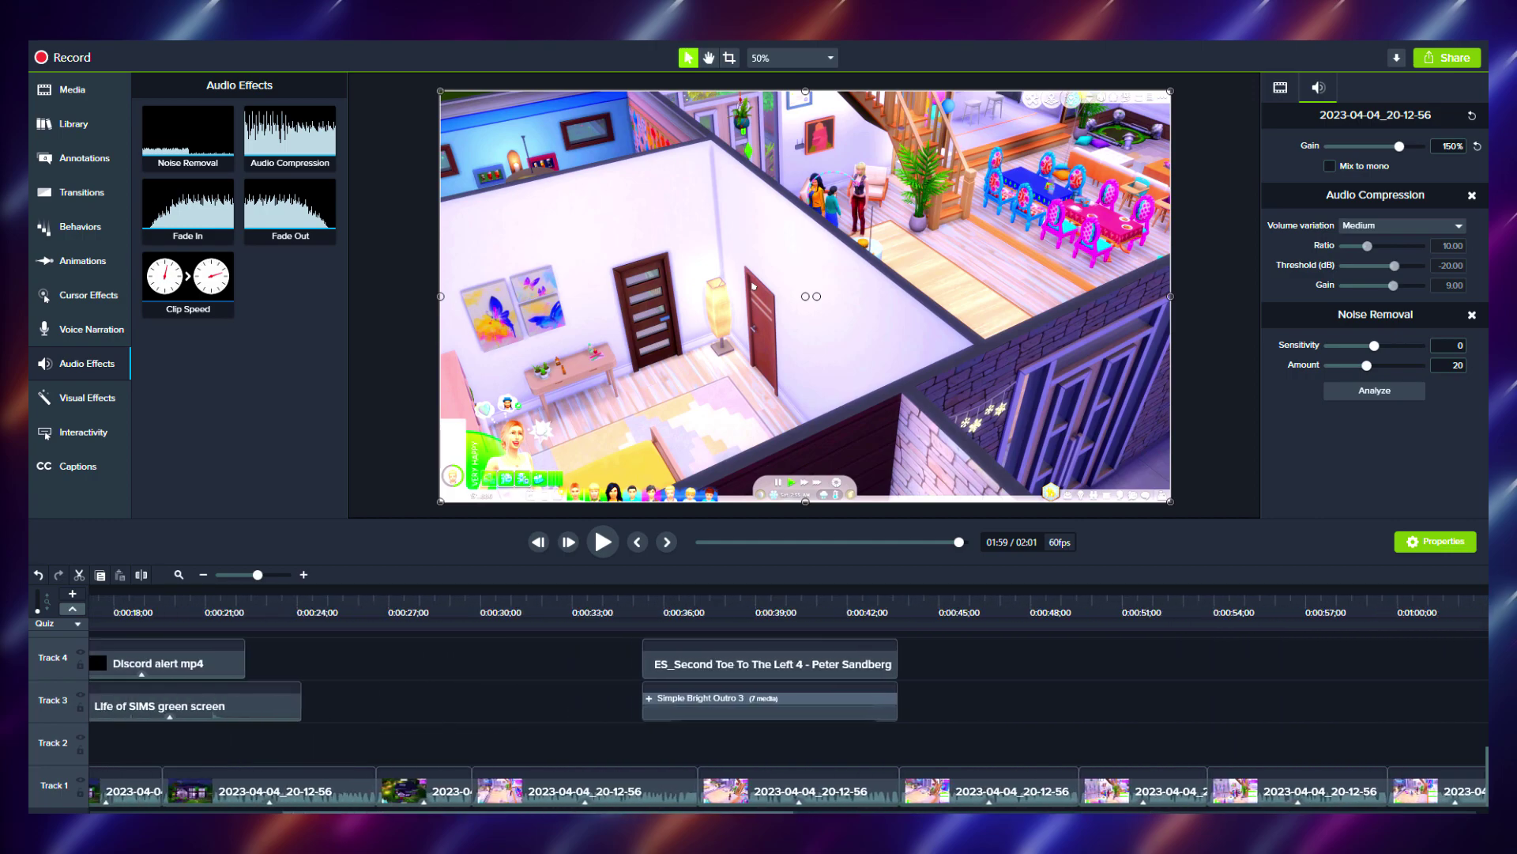
scroll(788, 705, right, 14)
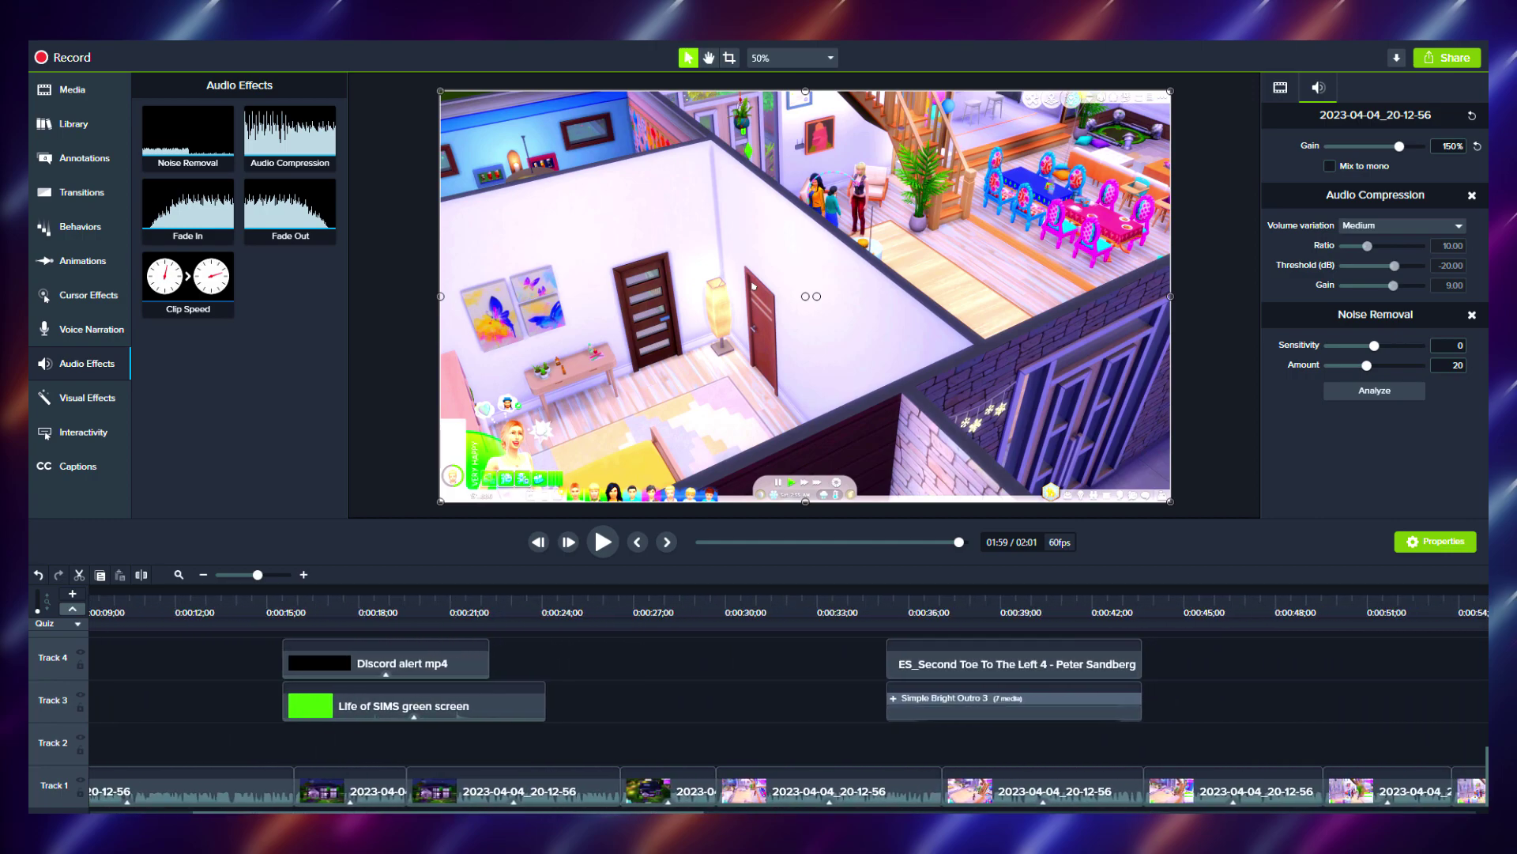
scroll(229, 794, left, 14)
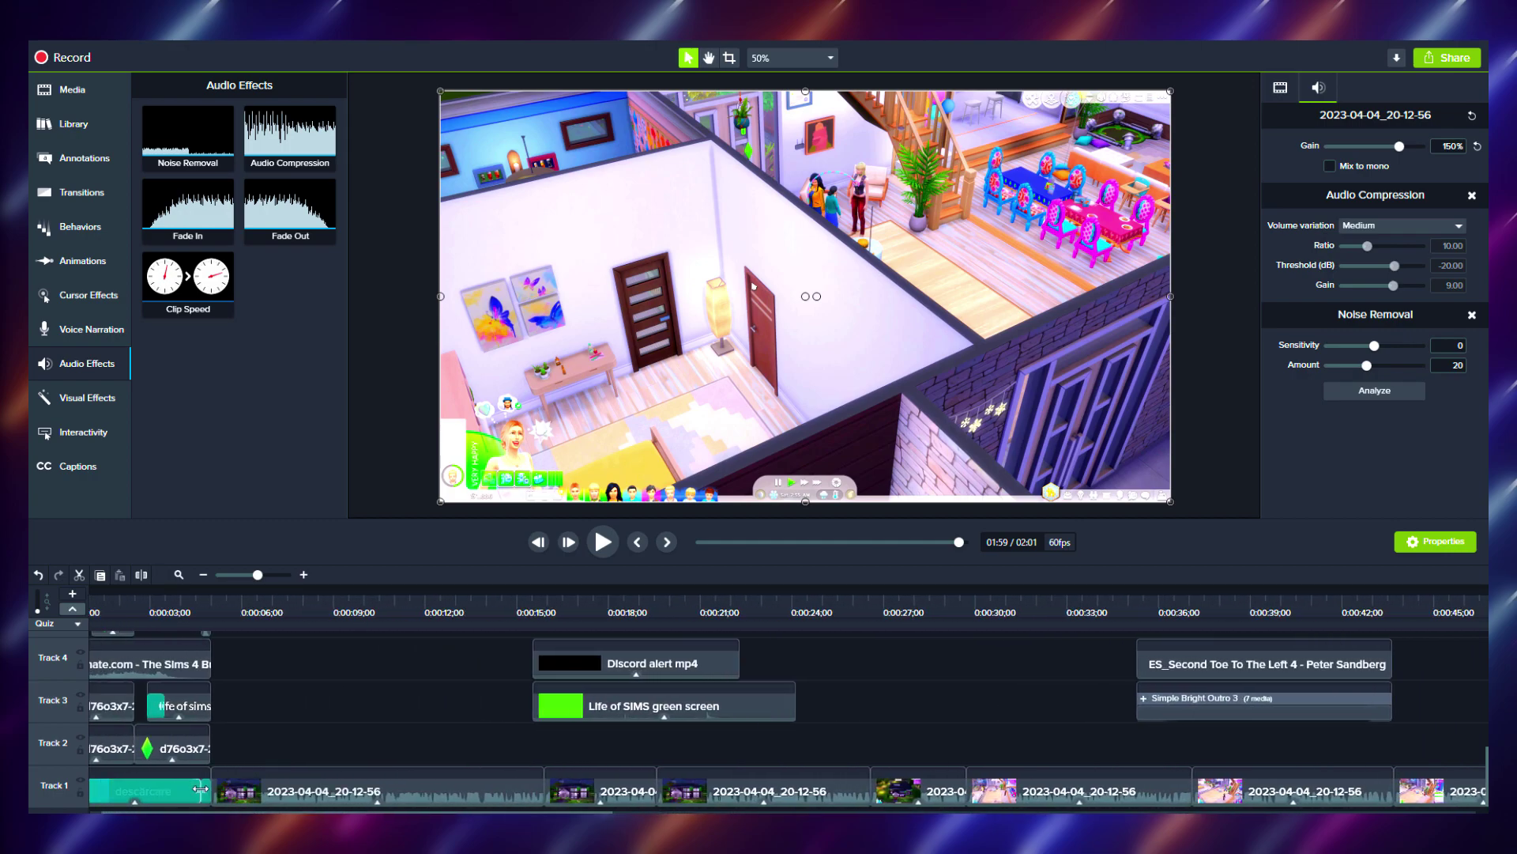
drag(543, 705, 414, 743)
click(438, 642)
click(441, 644)
drag(433, 594, 738, 742)
drag(763, 636, 370, 755)
Play back the video from 0:00:11 to check the timing of the subscribe overlay and the Discord alert
key(space)
click(395, 613)
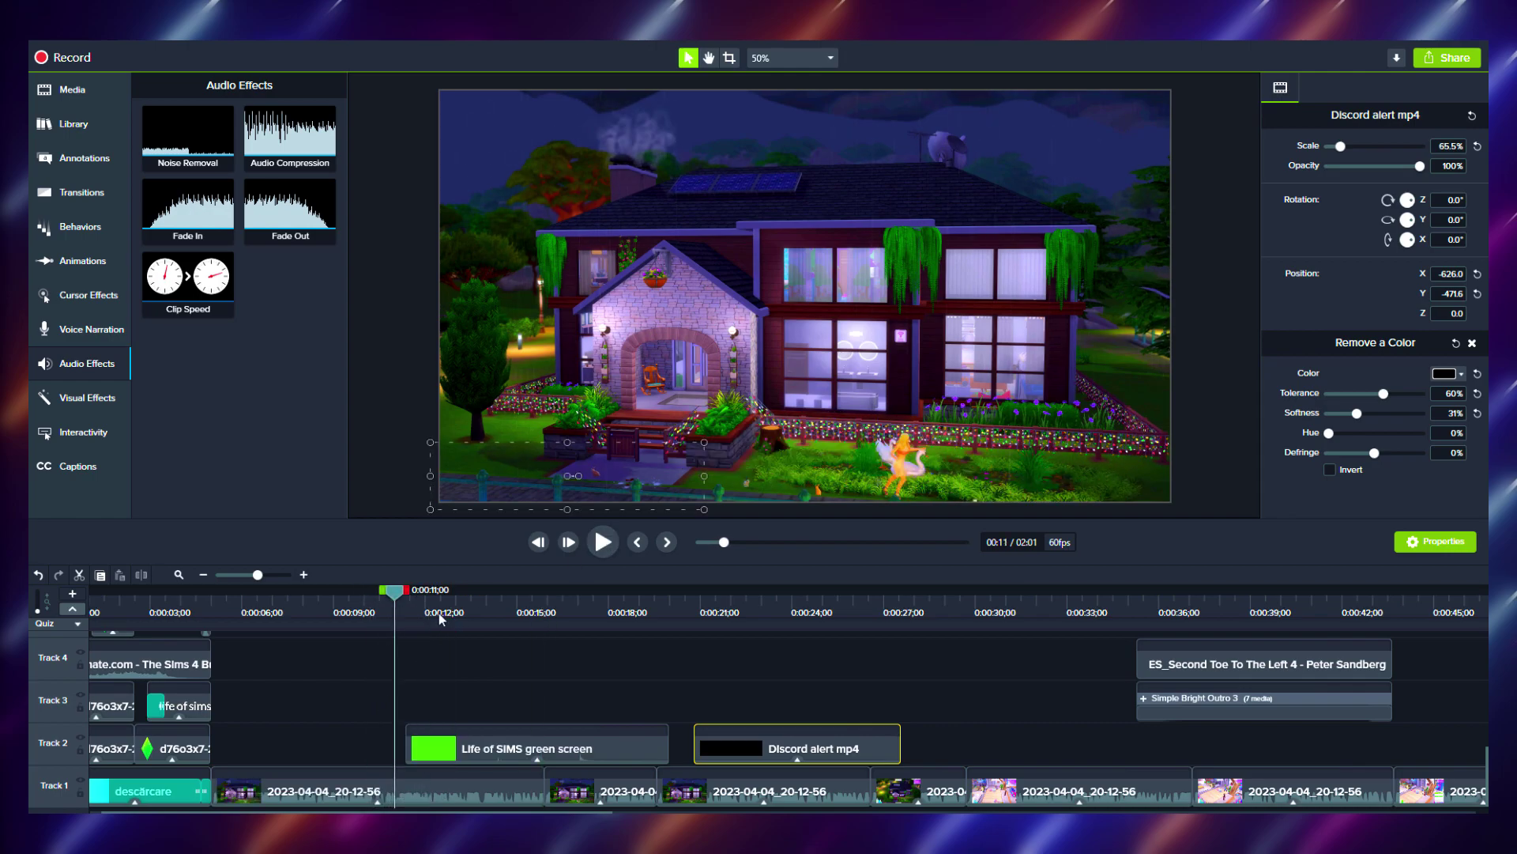
click(603, 542)
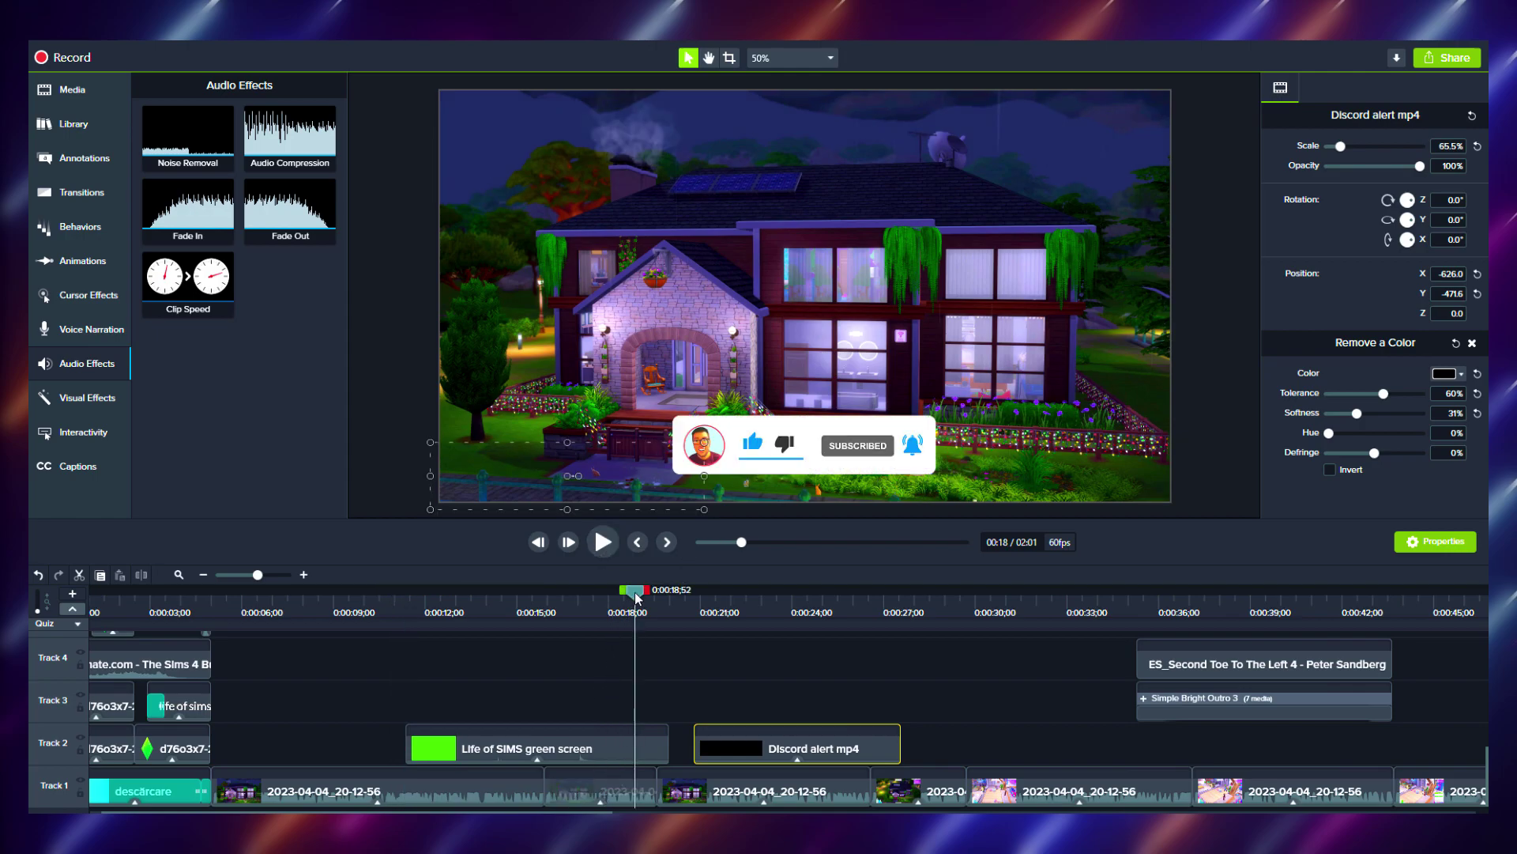
drag(637, 598, 683, 632)
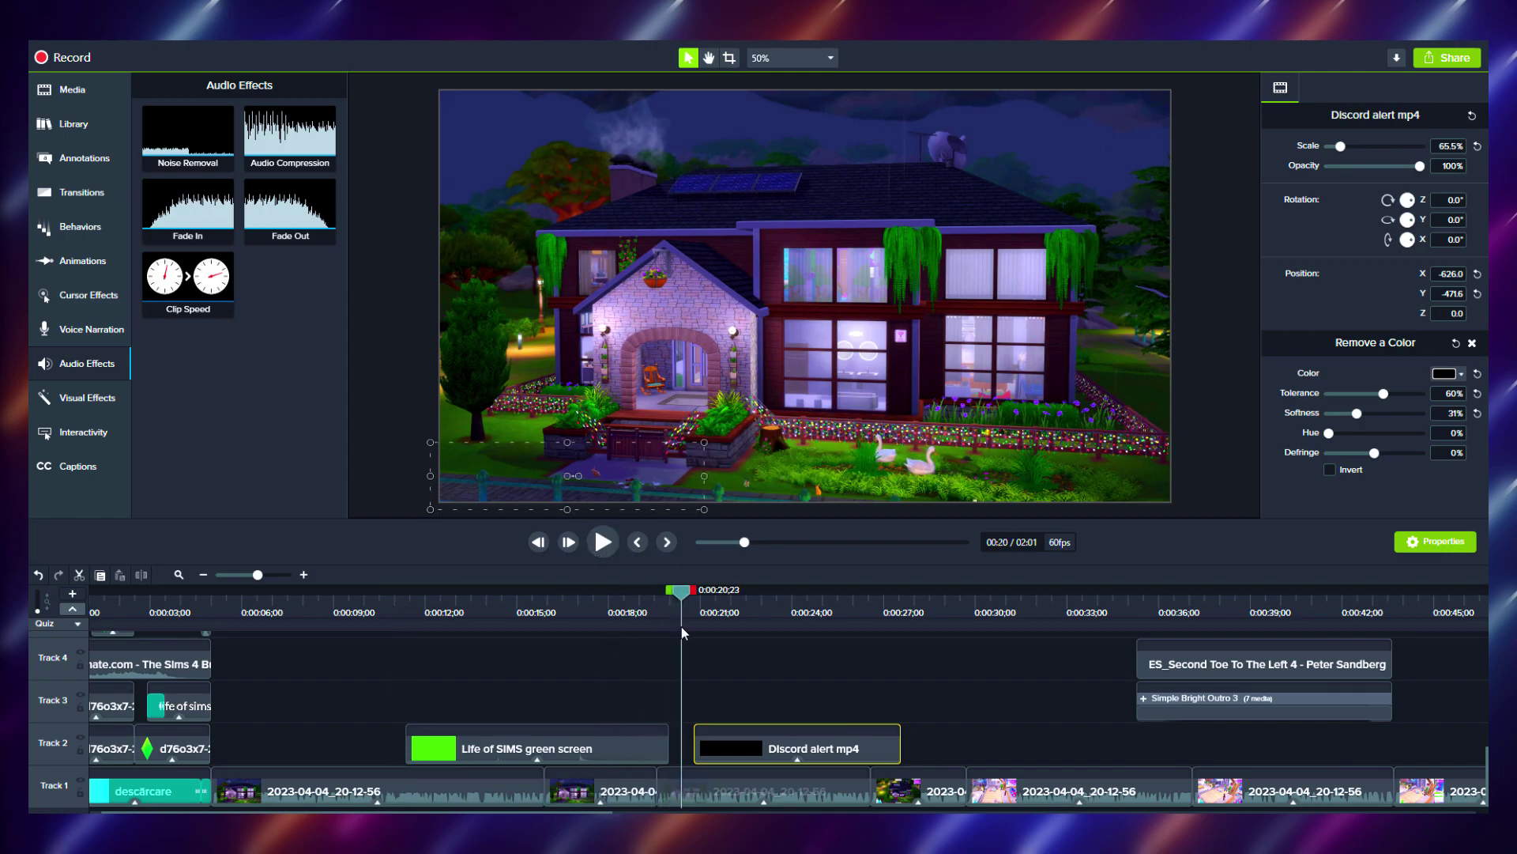
click(610, 544)
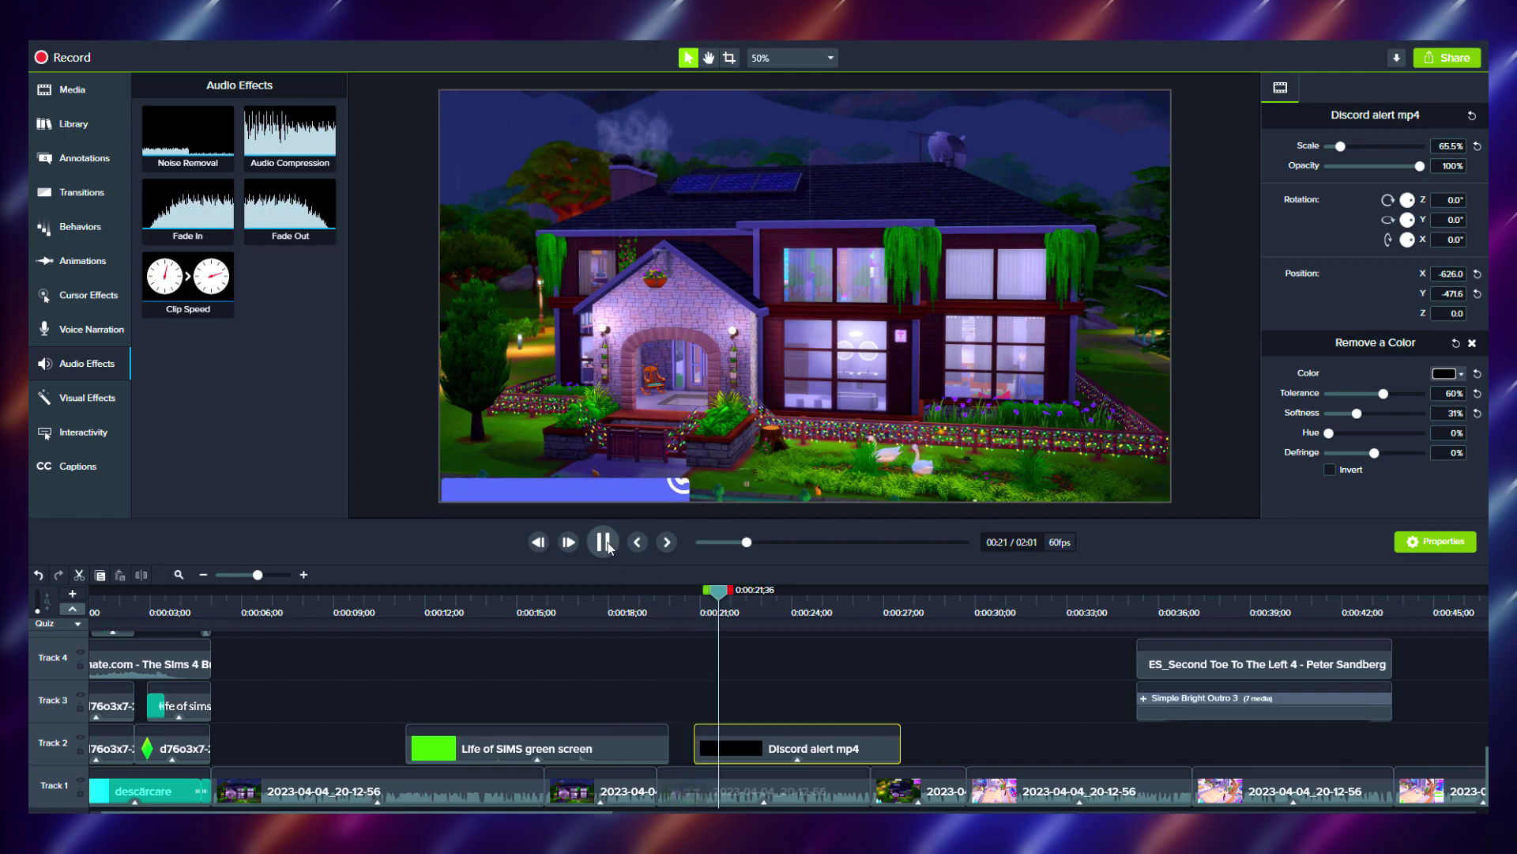
click(604, 542)
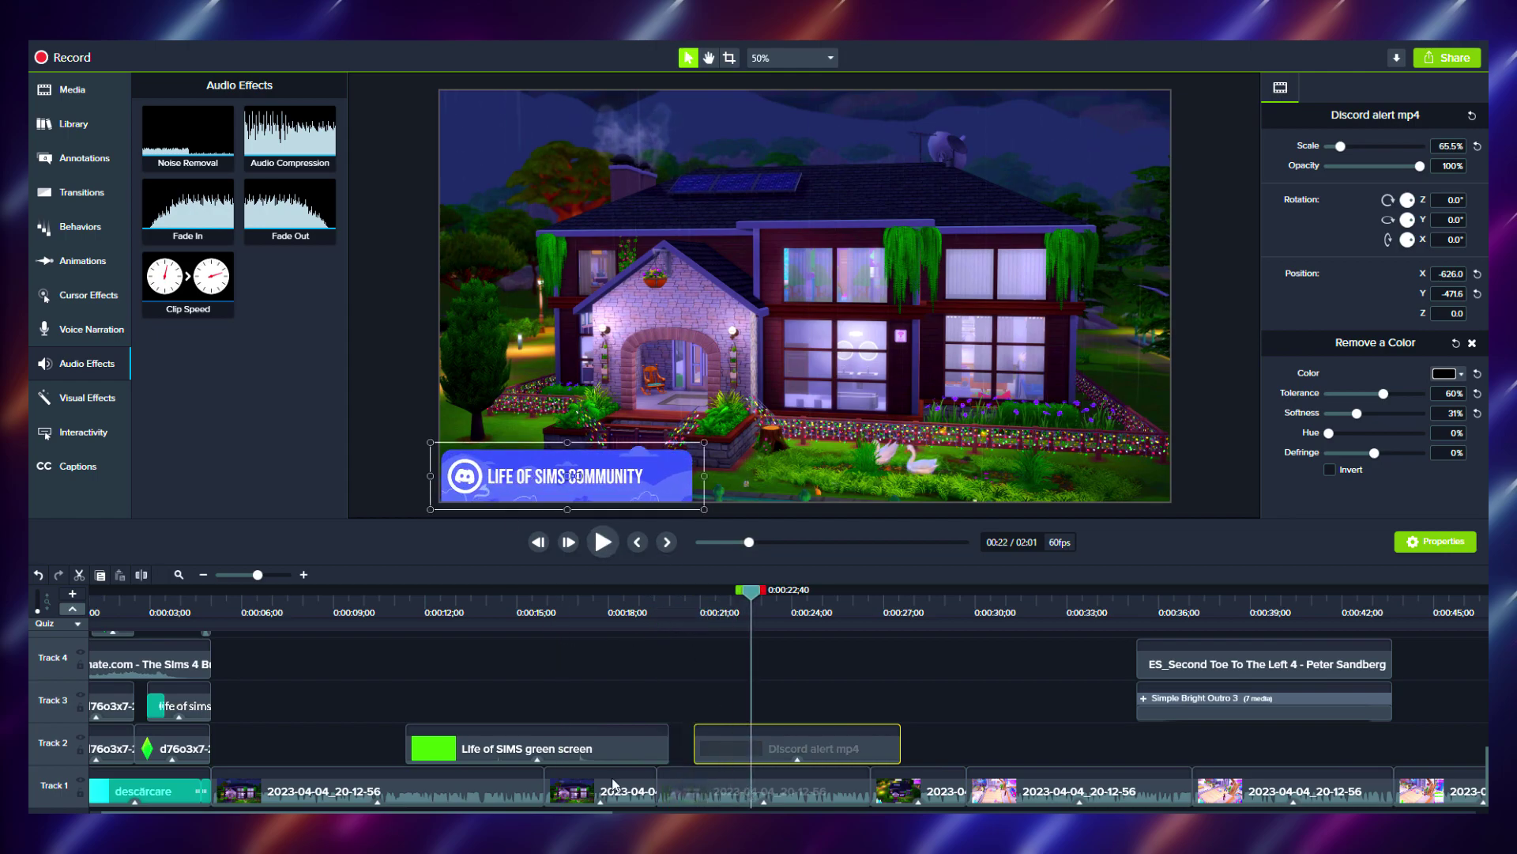
Add a transition between the descărcare intro and the first recording clip on Track 1, and preview it from 0:00:03;56
click(209, 792)
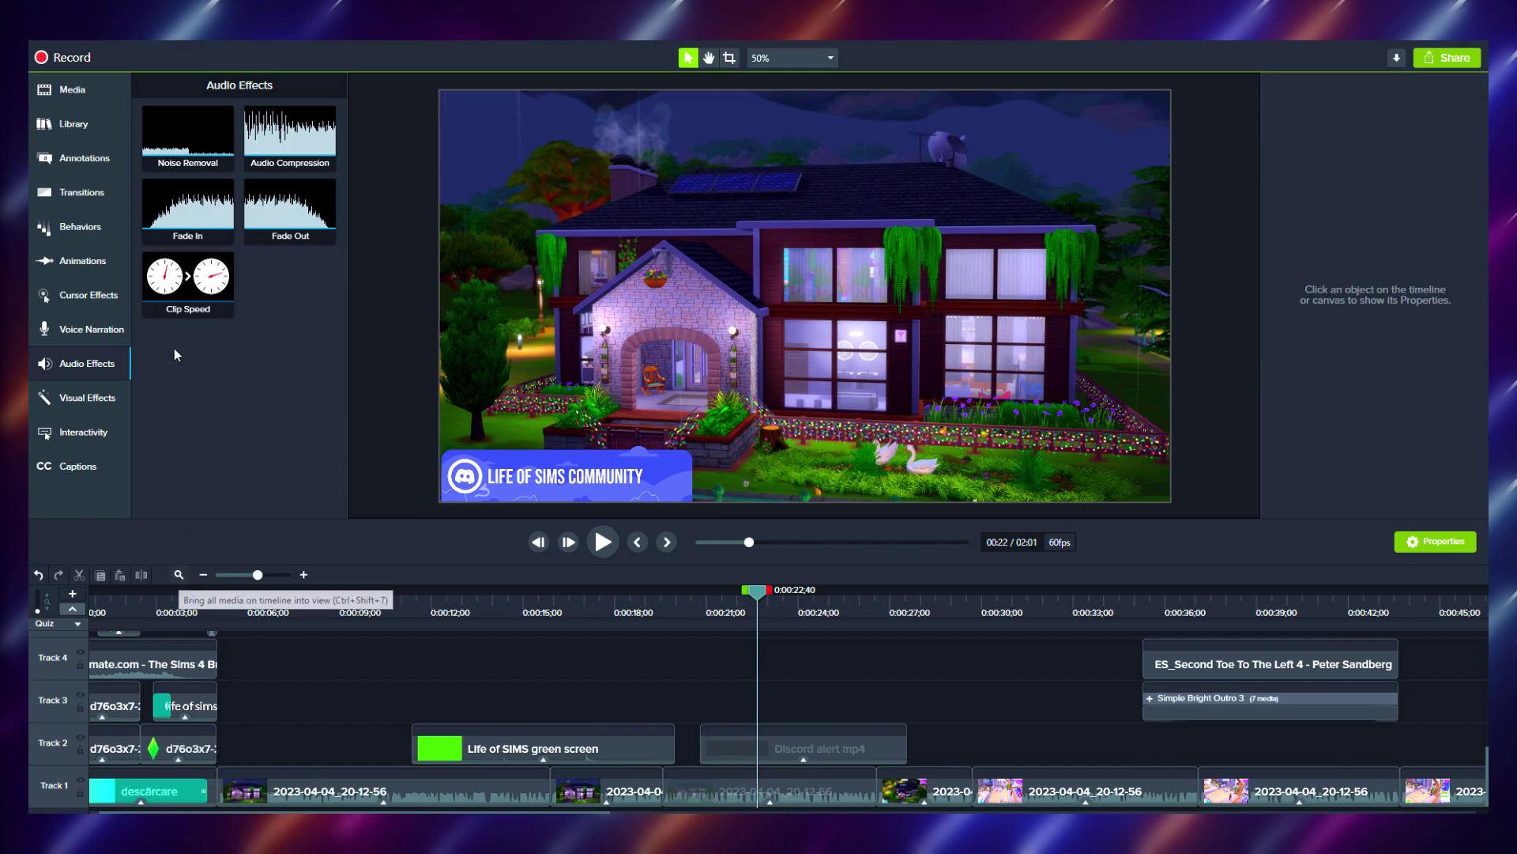
click(81, 192)
scroll(287, 311, down, 3)
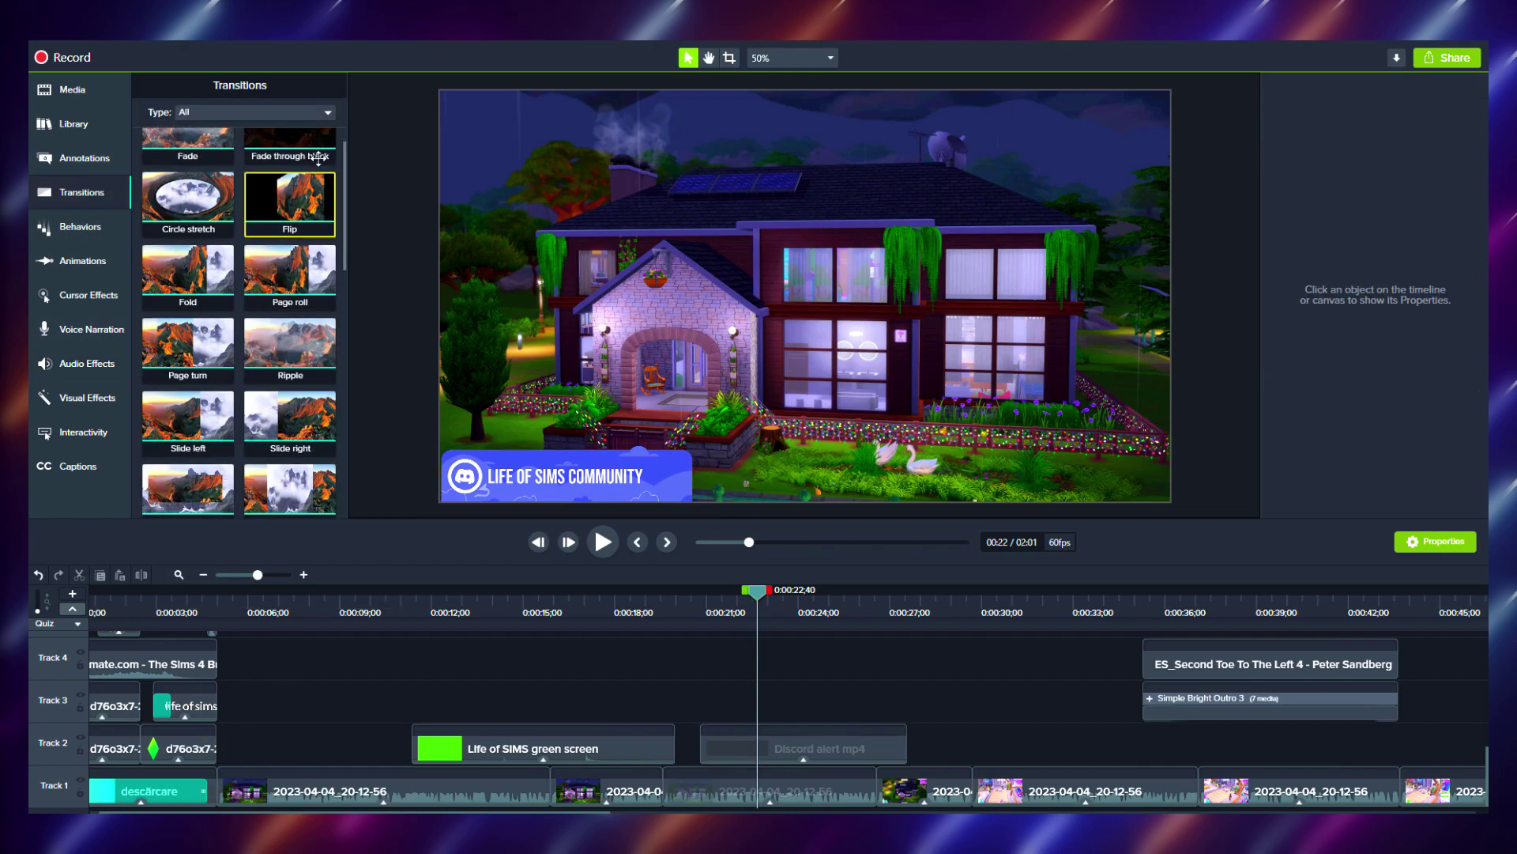
drag(212, 622, 184, 605)
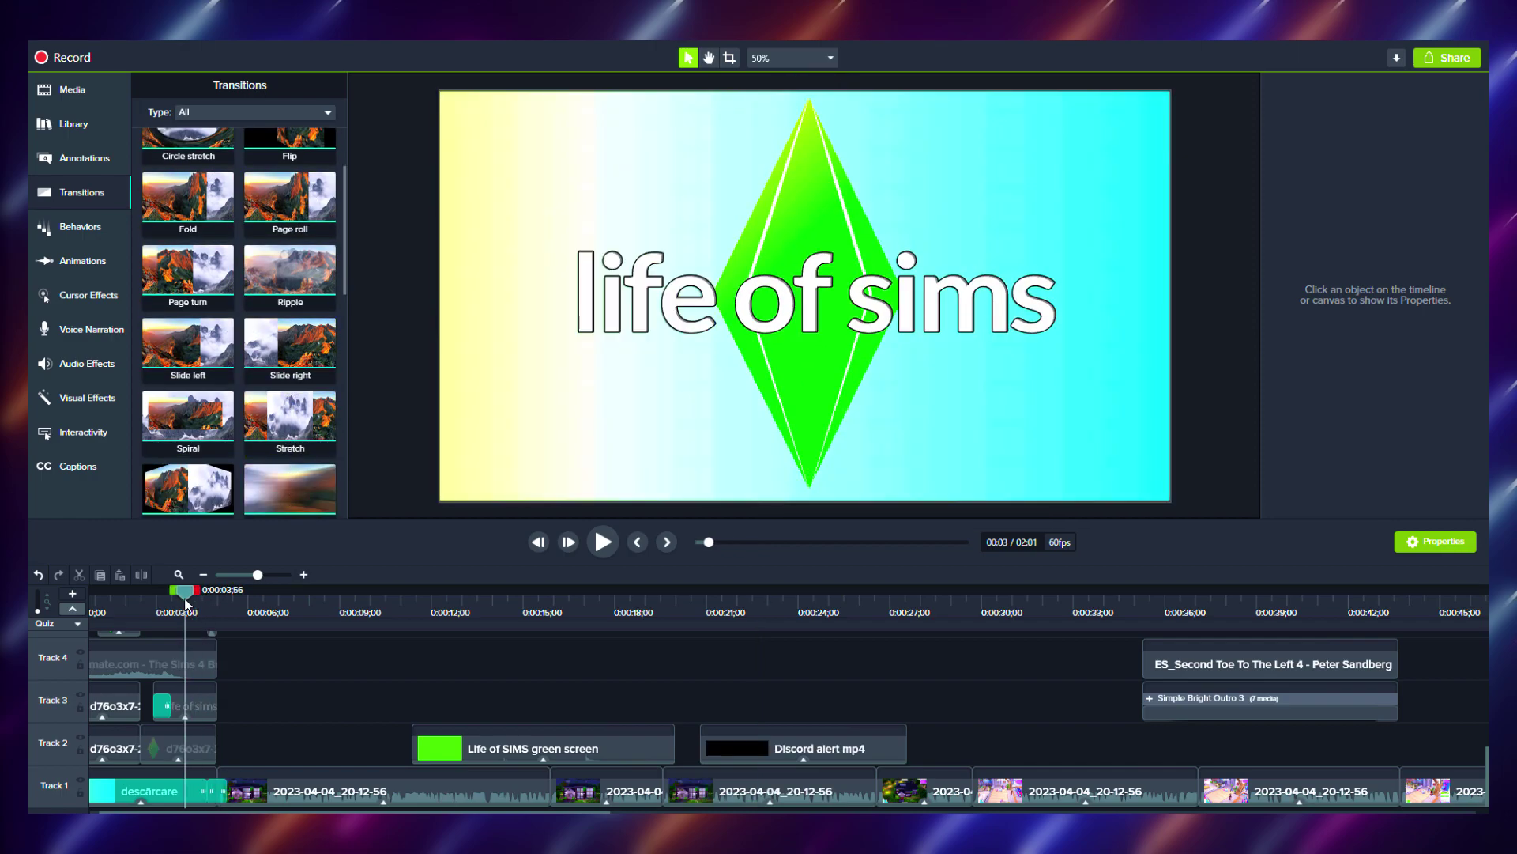
click(602, 542)
click(602, 541)
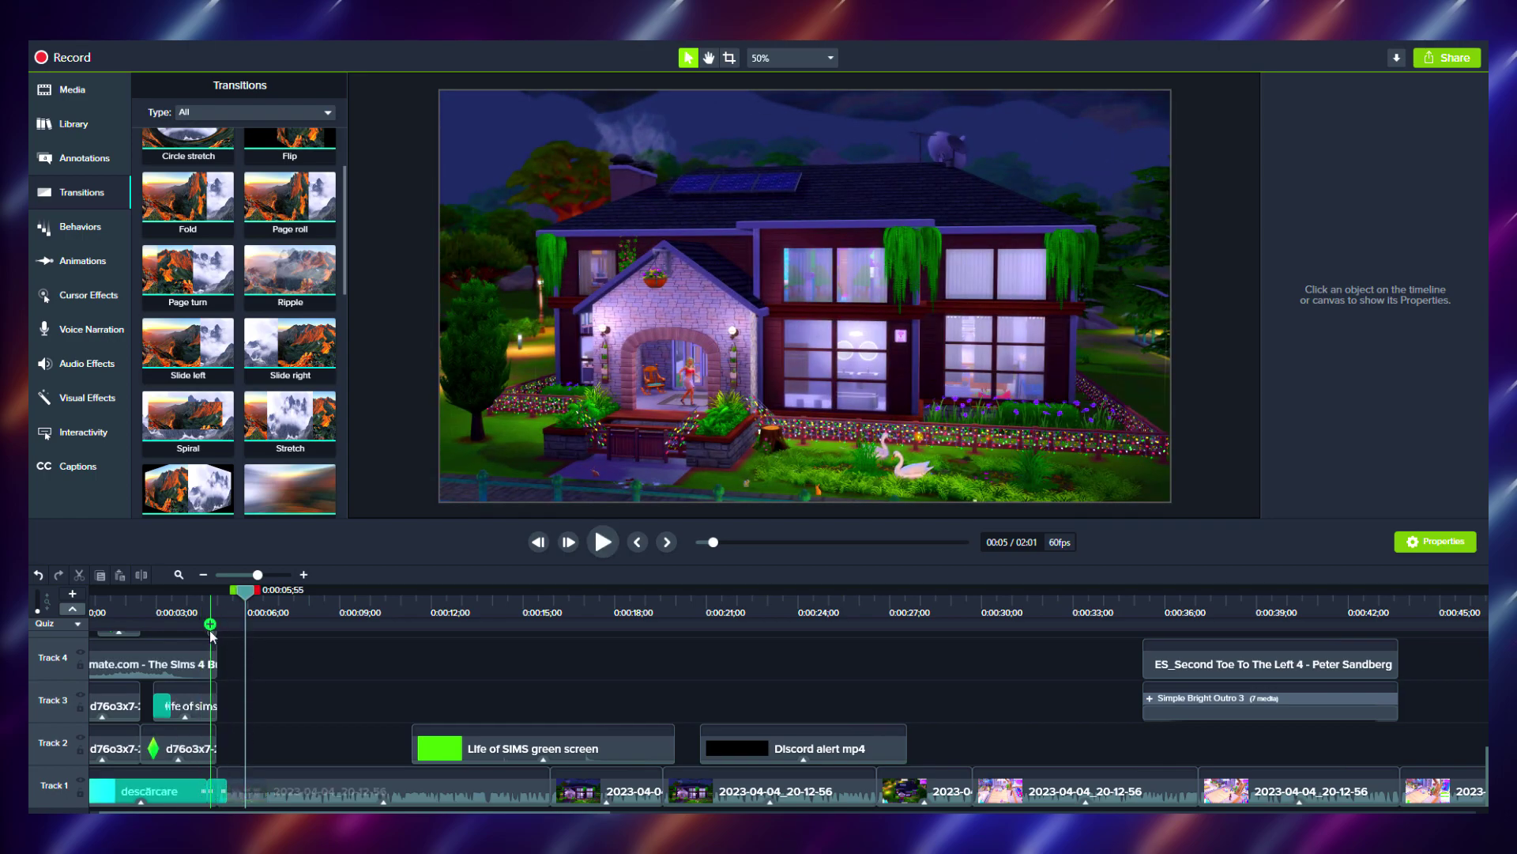
Move the Simple Bright Outro 3 clip and its music to the end of the recording, on Tracks 1 and 2
scroll(219, 642, up, 1)
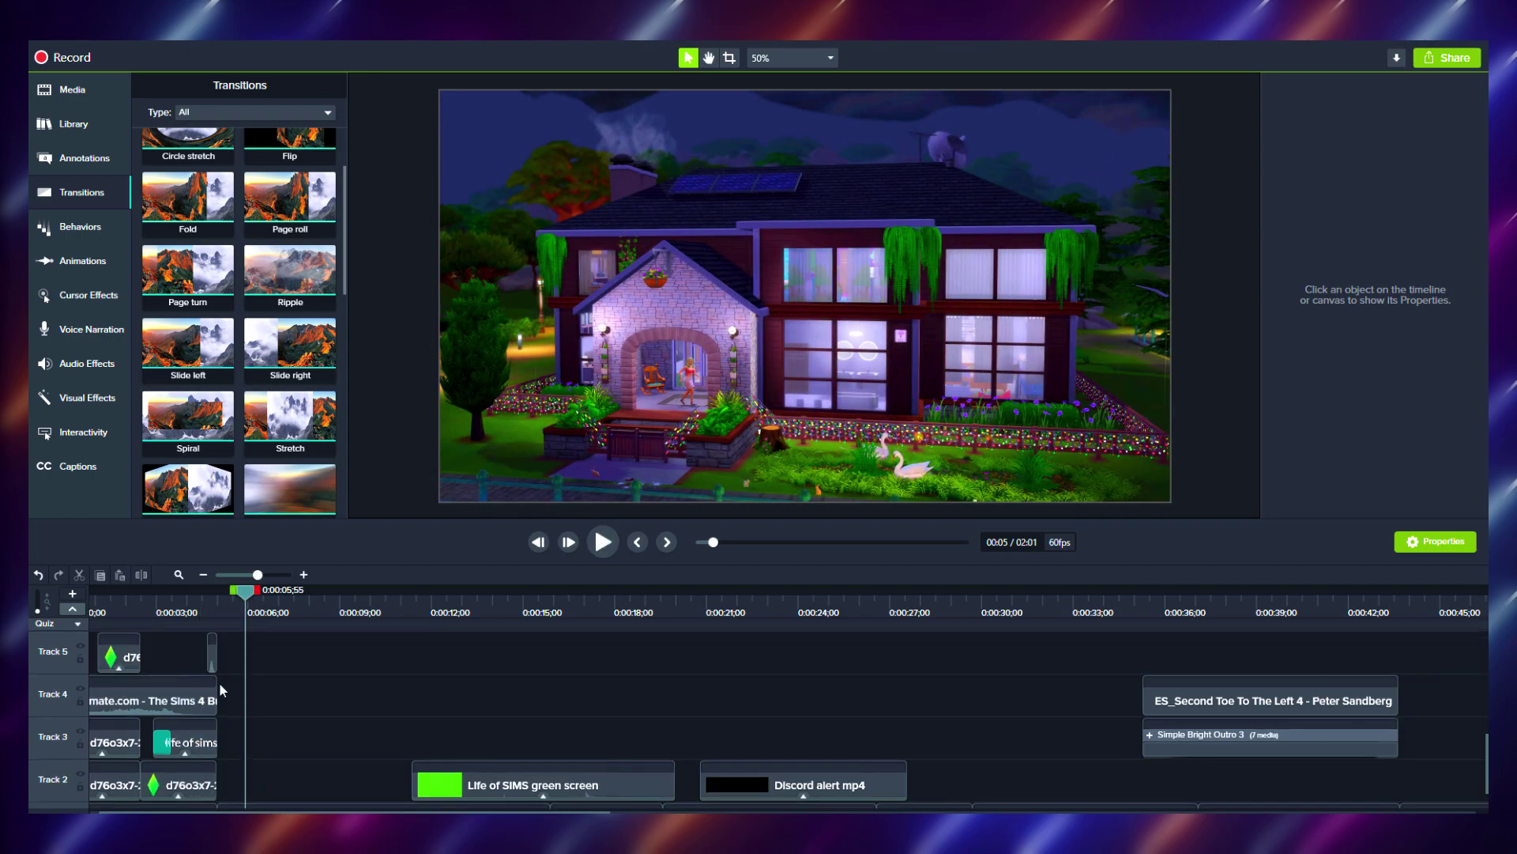
scroll(229, 703, down, 1)
drag(238, 812, 843, 811)
scroll(790, 711, left, 5)
mouse_move(433, 610)
mouse_down()
mouse_move(477, 616)
mouse_move(439, 633)
mouse_up()
drag(447, 702, 1038, 748)
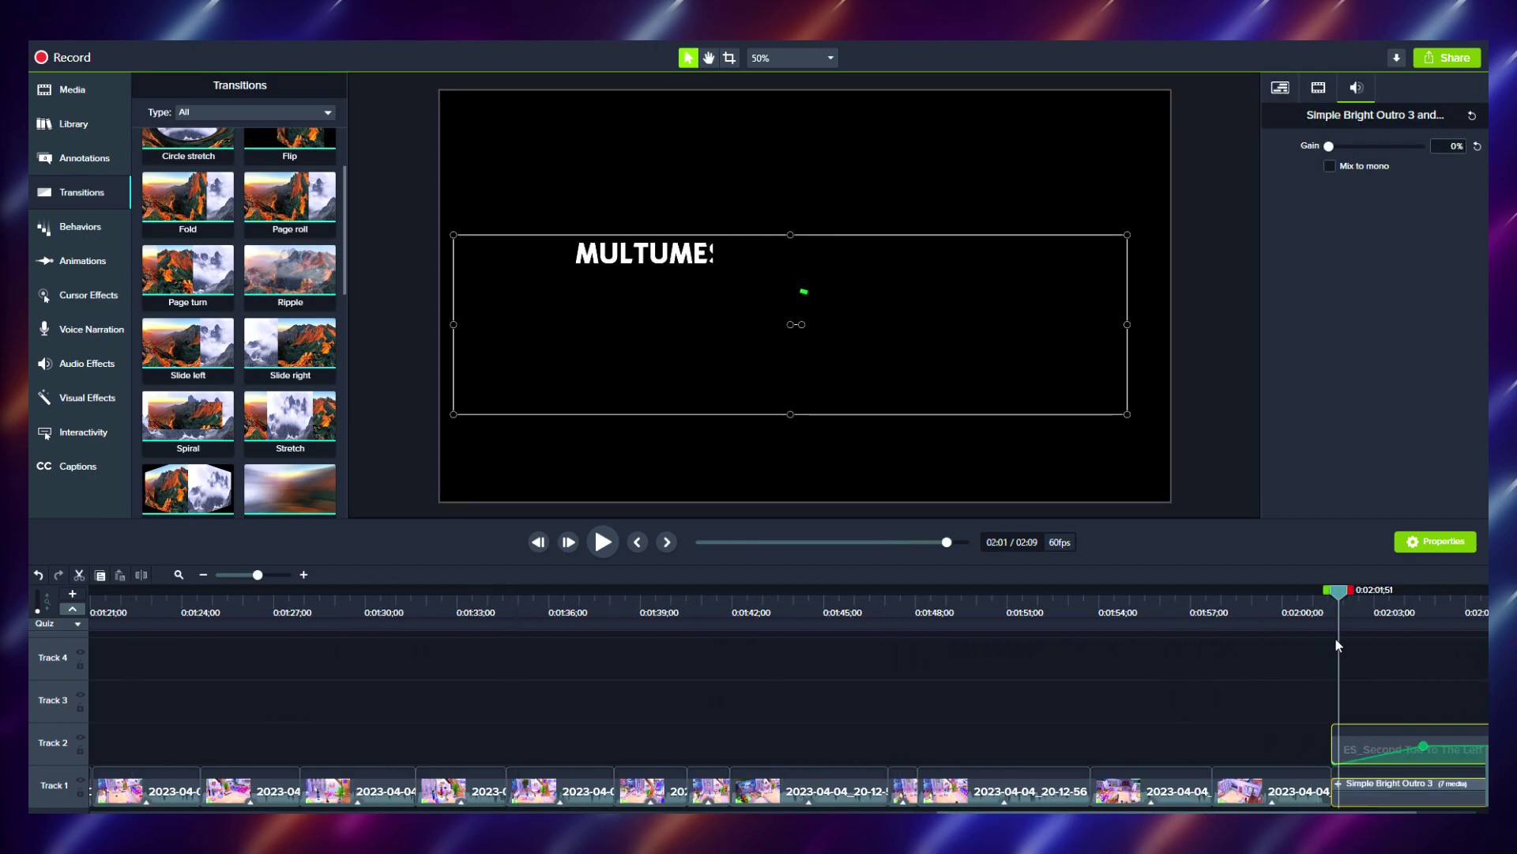
Add a Glow transition between the last recording clip and the Simple Bright Outro 3 on Track 1
drag(1337, 641, 1309, 661)
scroll(314, 424, down, 2)
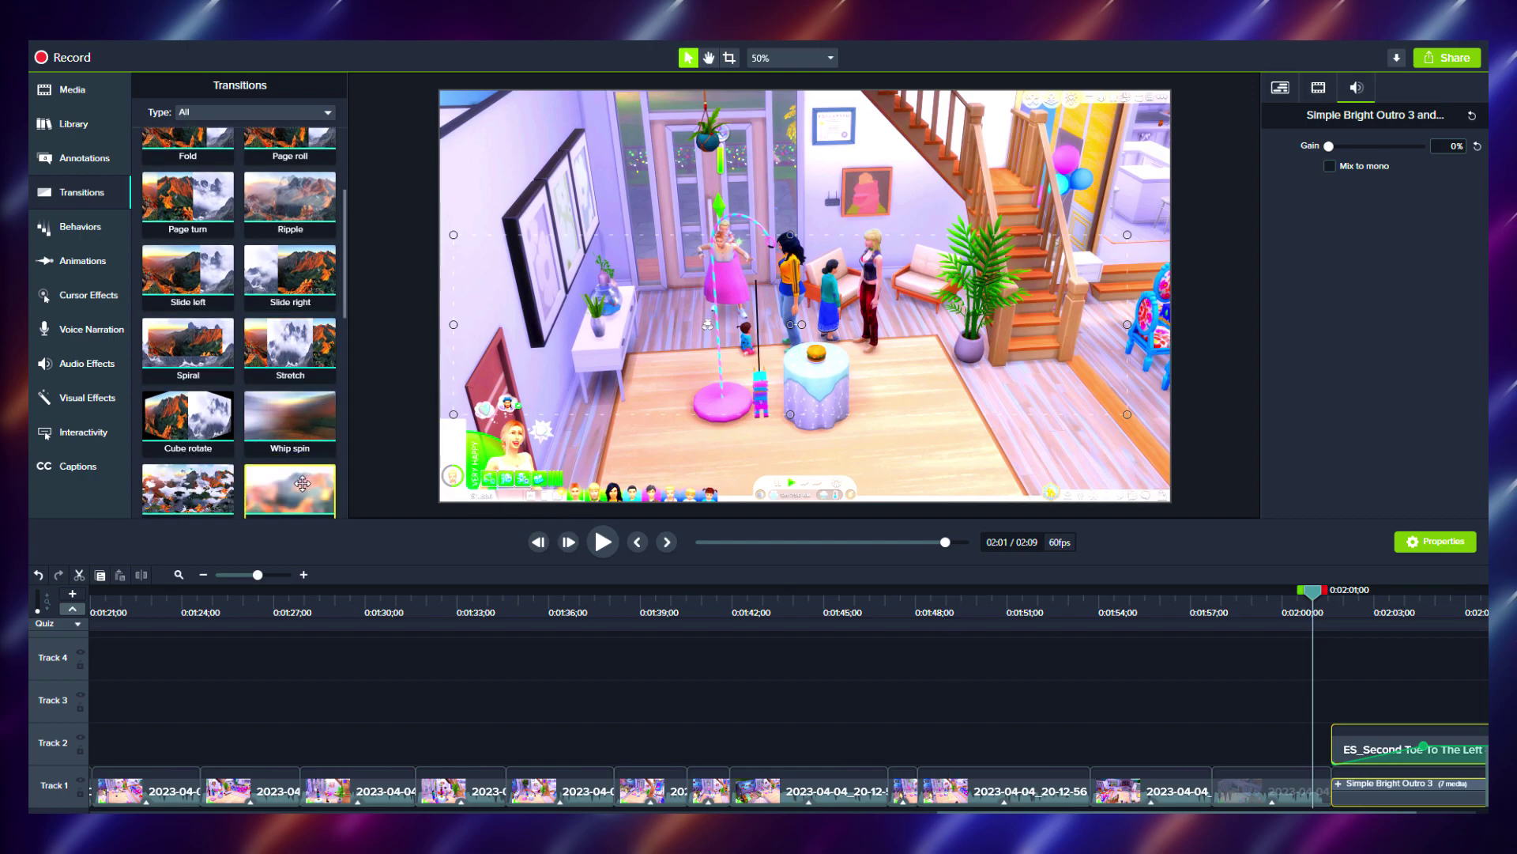
scroll(314, 424, down, 1)
mouse_move(308, 463)
mouse_down()
mouse_move(1206, 725)
mouse_move(1318, 790)
mouse_up()
drag(1318, 598, 1291, 634)
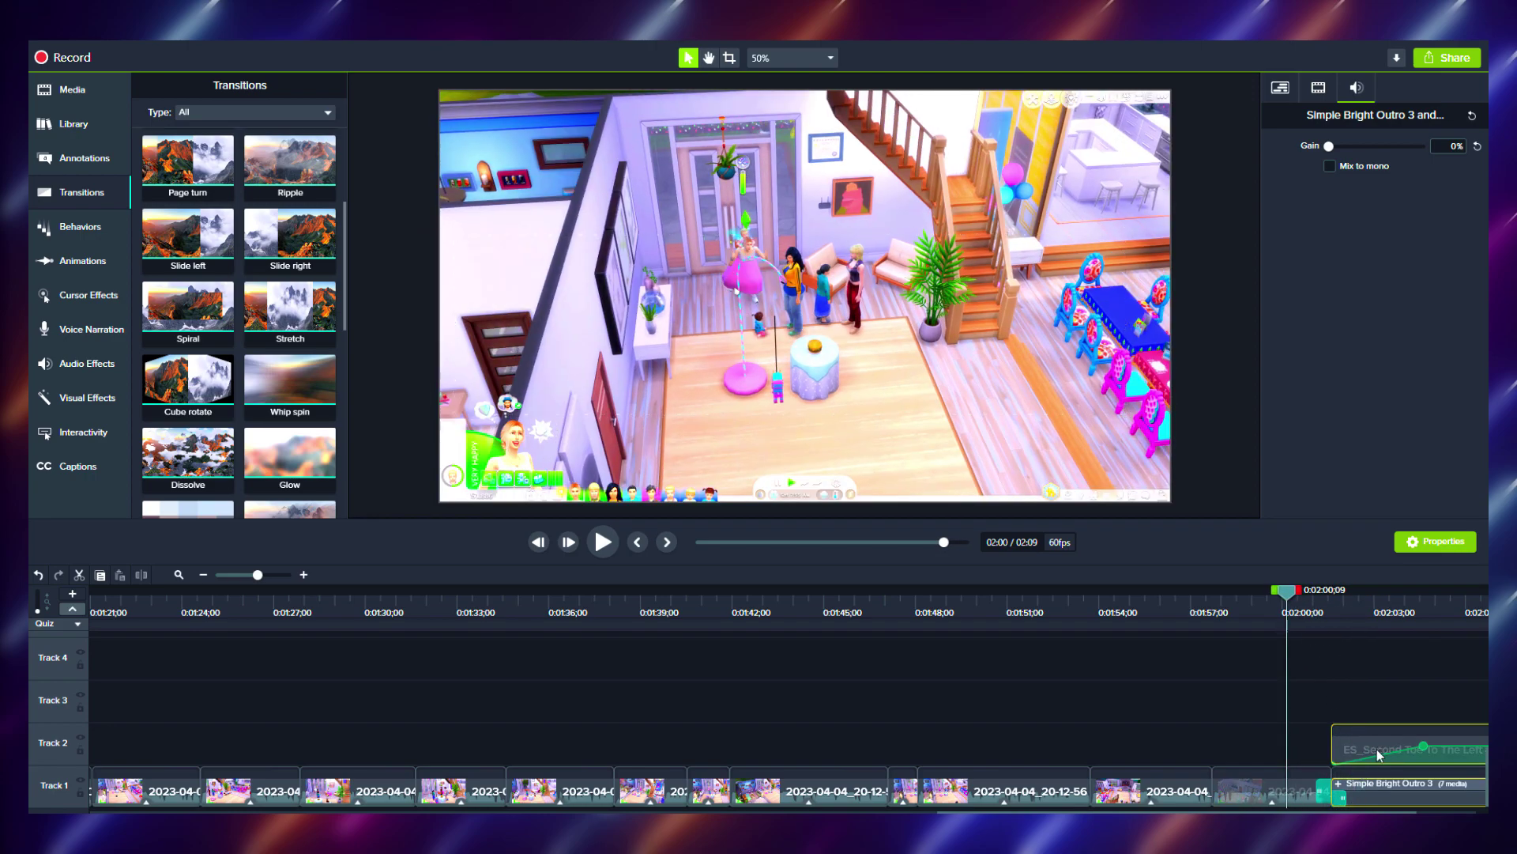
Return to the start of the recording, checking it around 0:00:39 and moving the playhead to about 0:00:09
click(1379, 750)
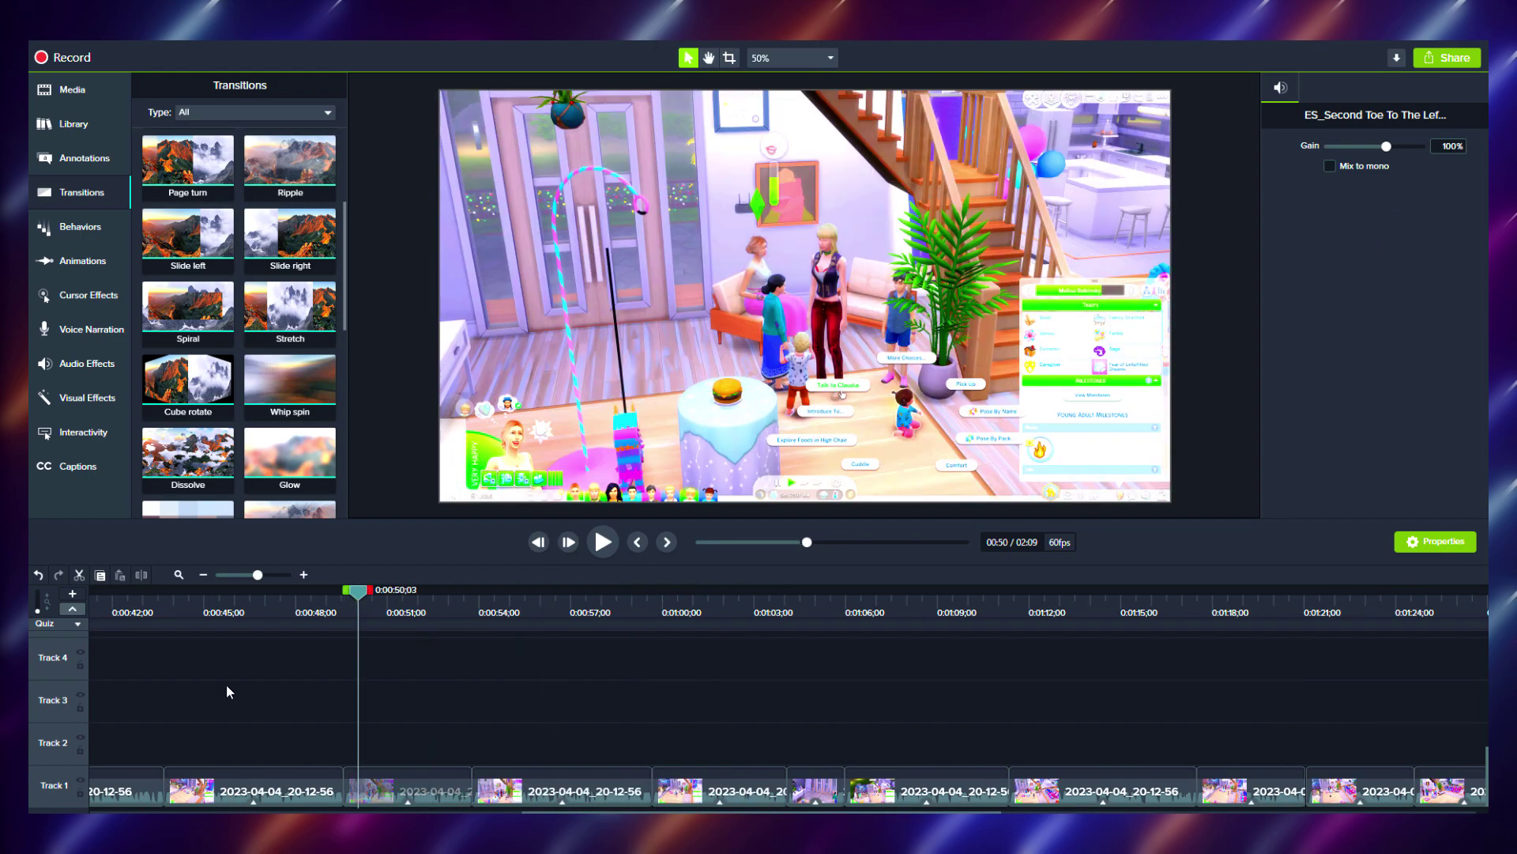
drag(226, 684, 324, 695)
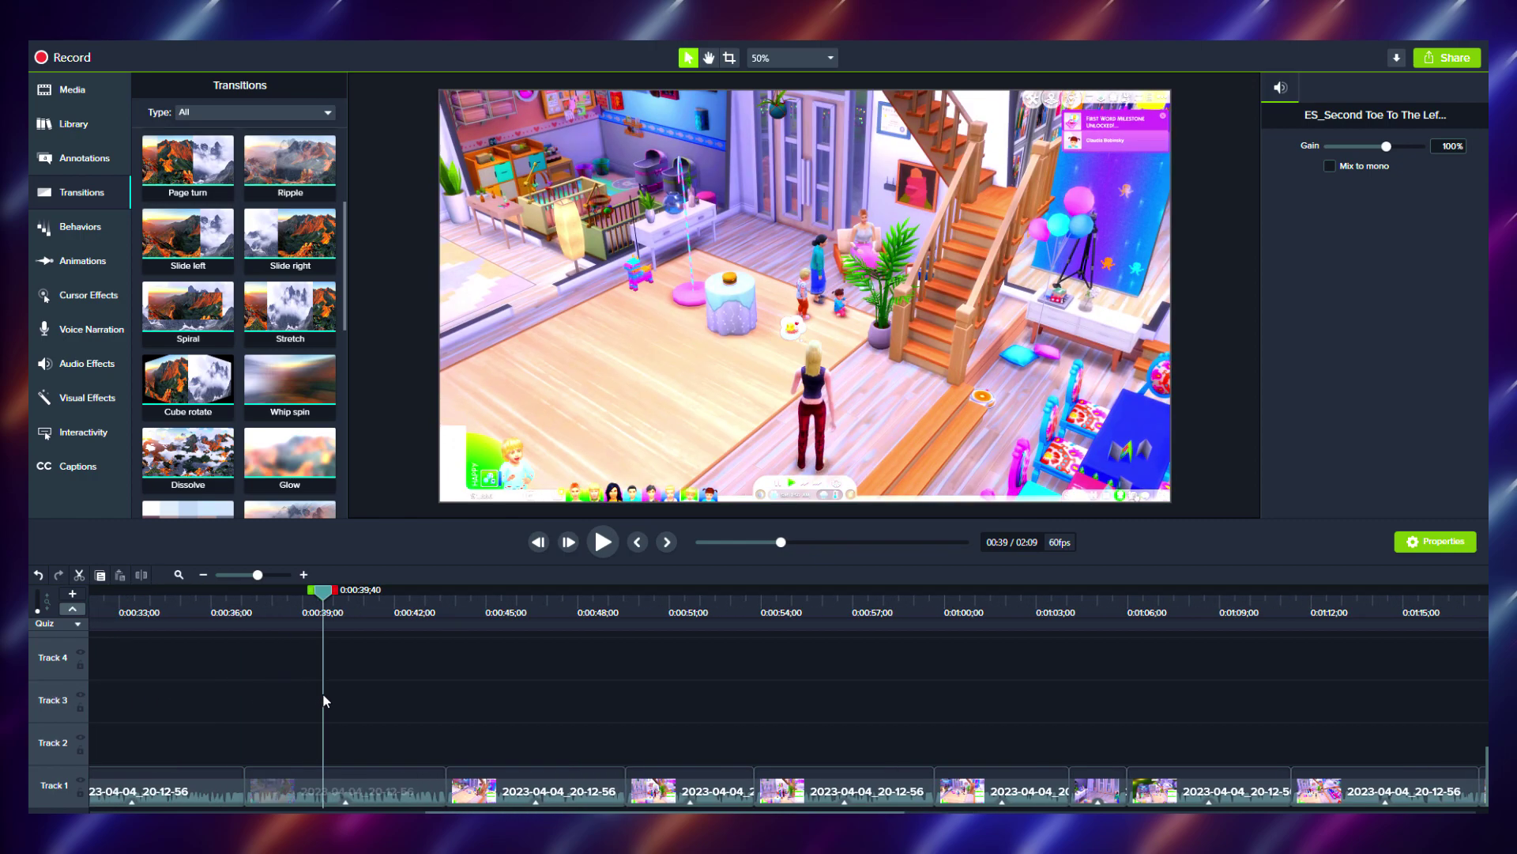
scroll(506, 626, left, 2)
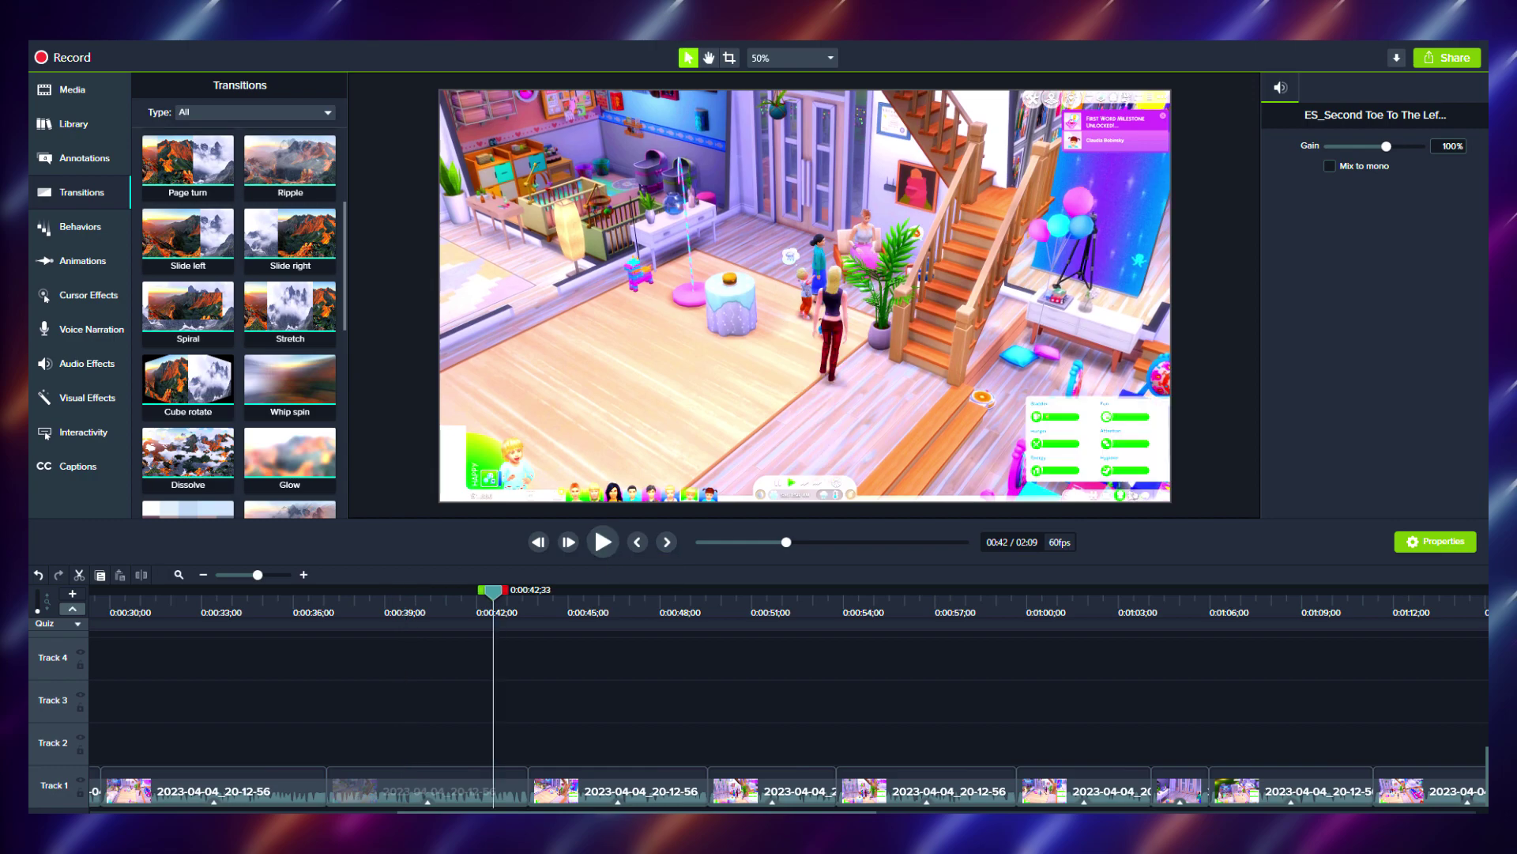
drag(565, 811, 257, 812)
drag(322, 611, 375, 619)
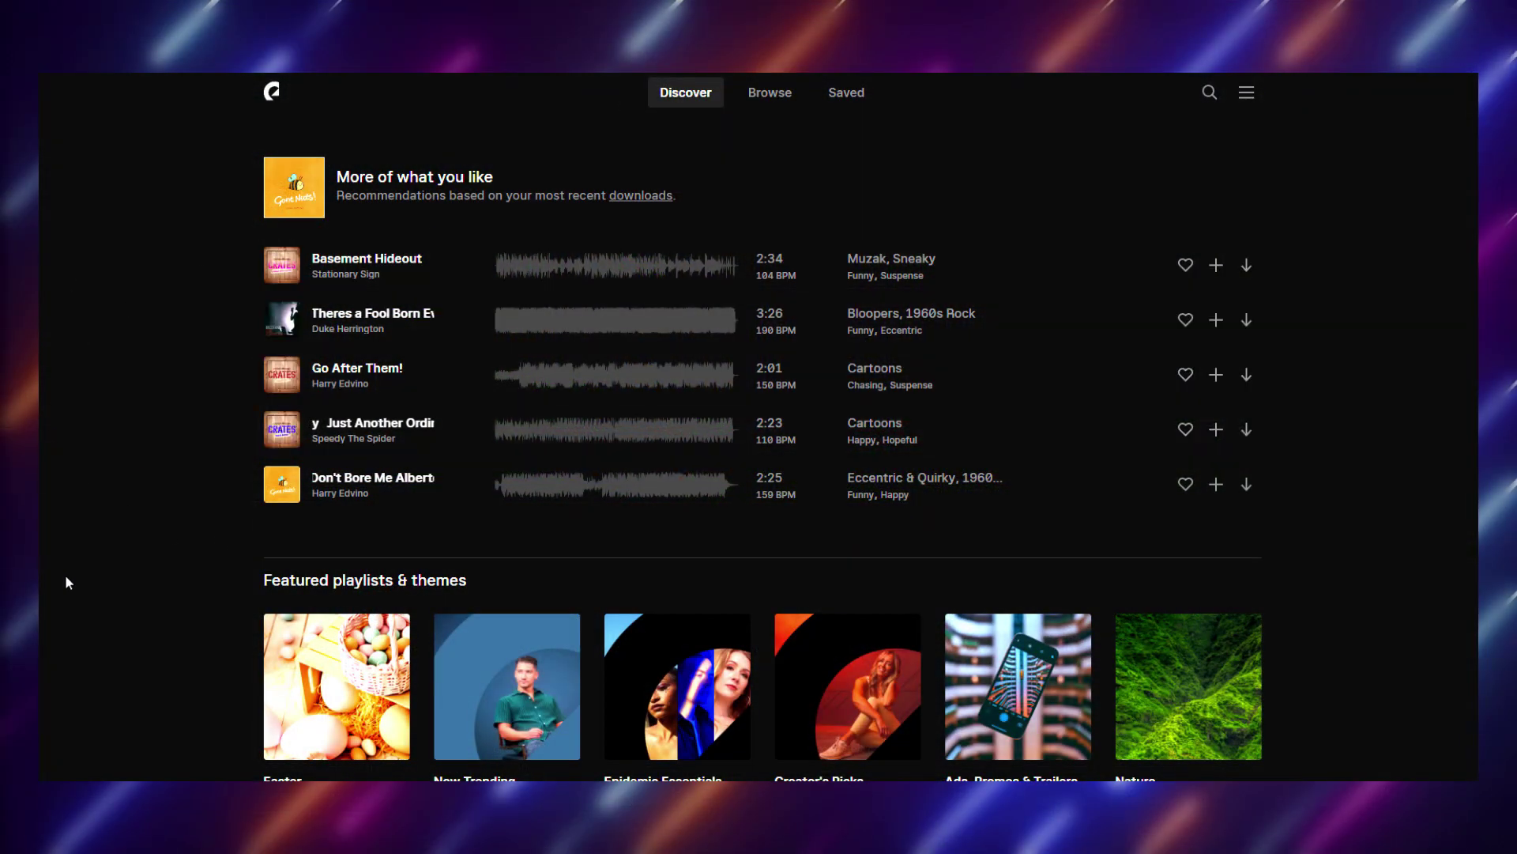
Switch to Epidemic Sound and look through its recommended tracks, featured playlists and themes, and staff picks
scroll(169, 484, down, 10)
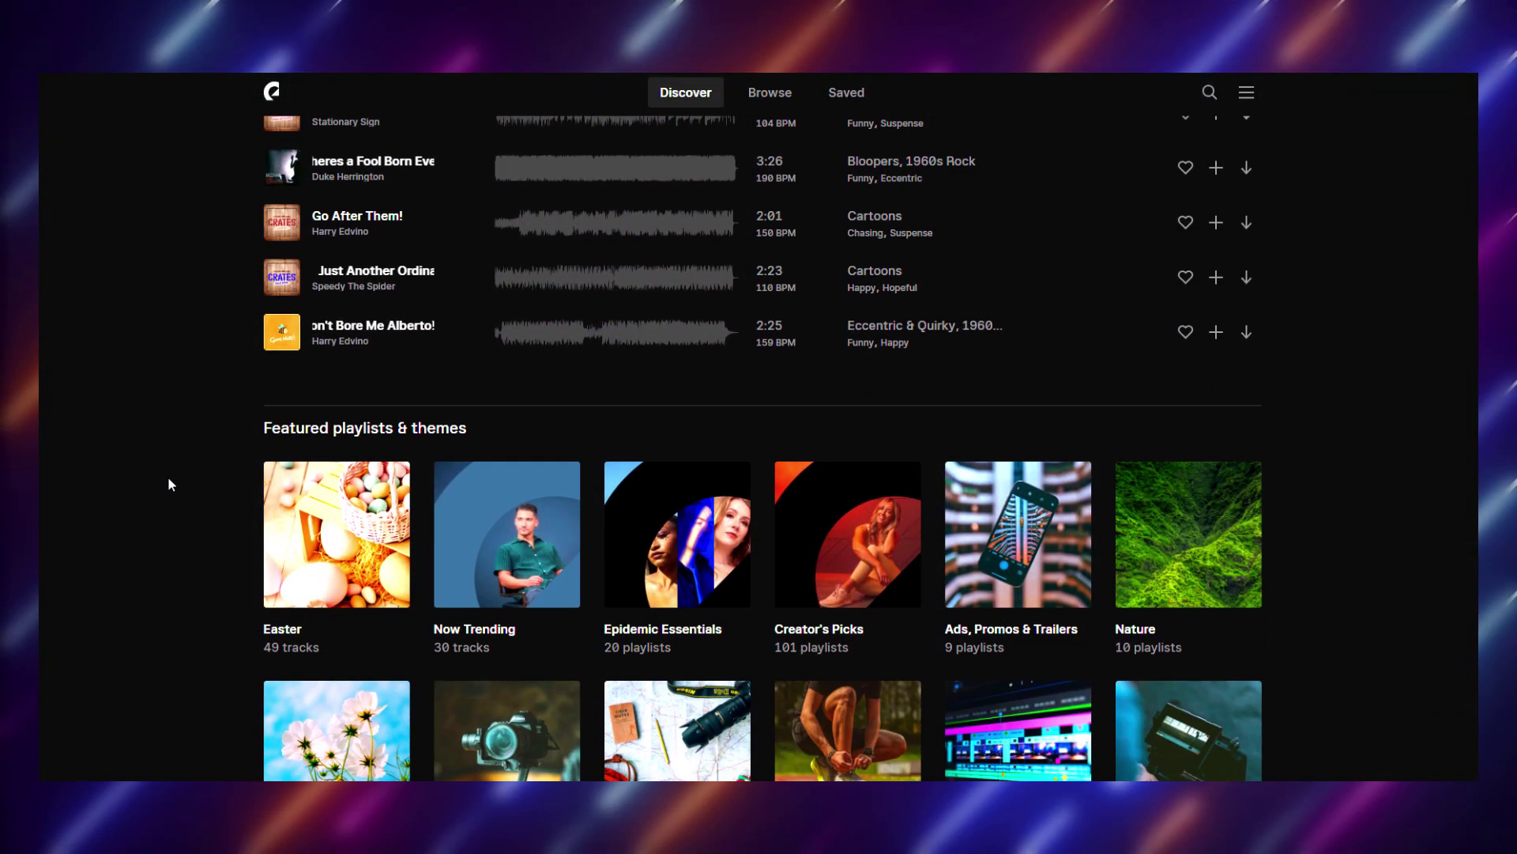
scroll(168, 478, down, 2)
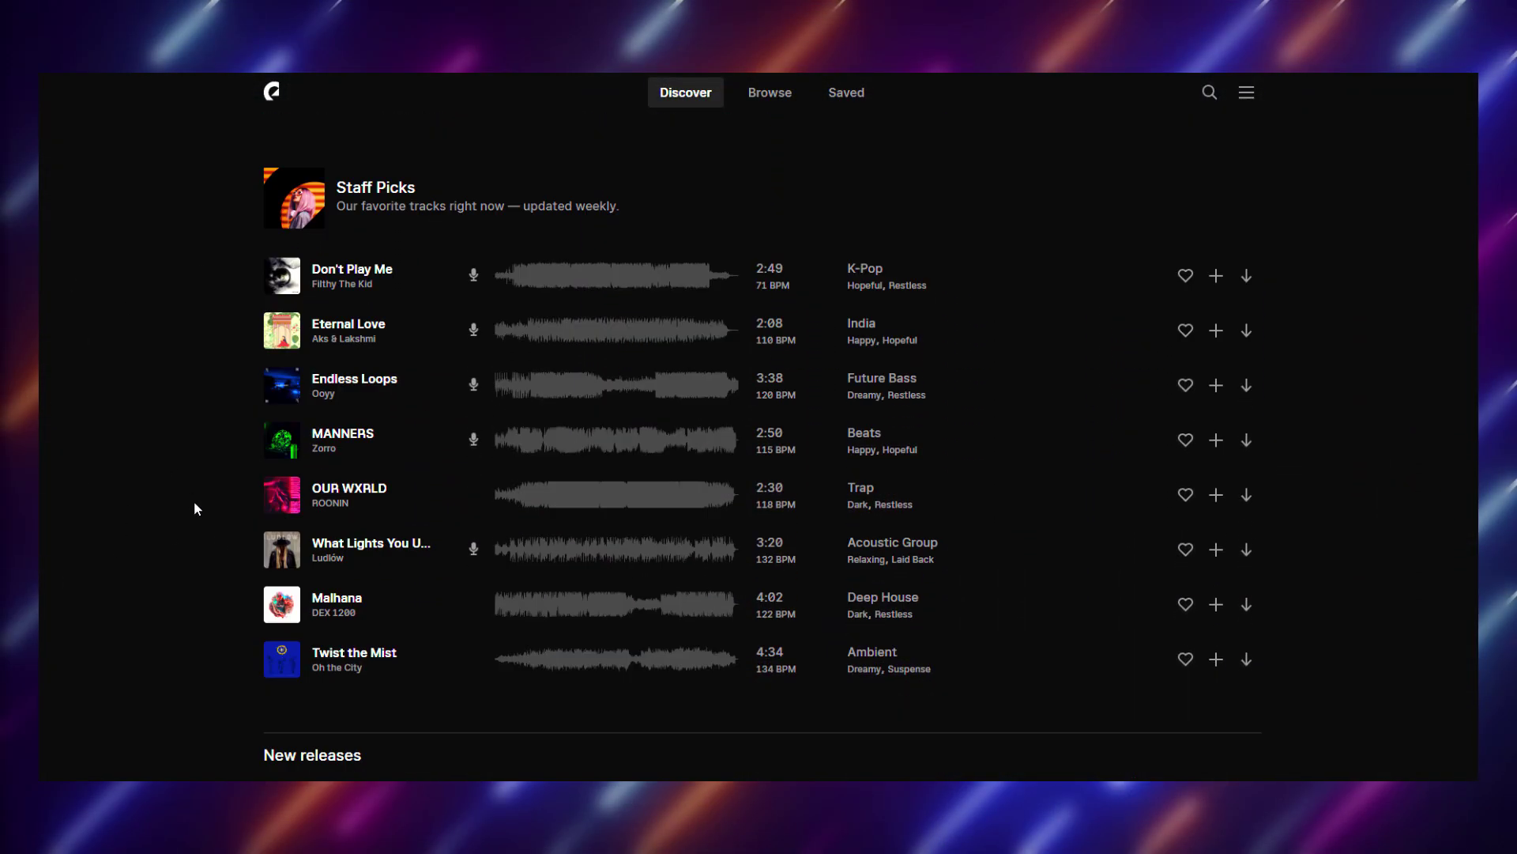
scroll(216, 561, up, 12)
scroll(245, 571, down, 4)
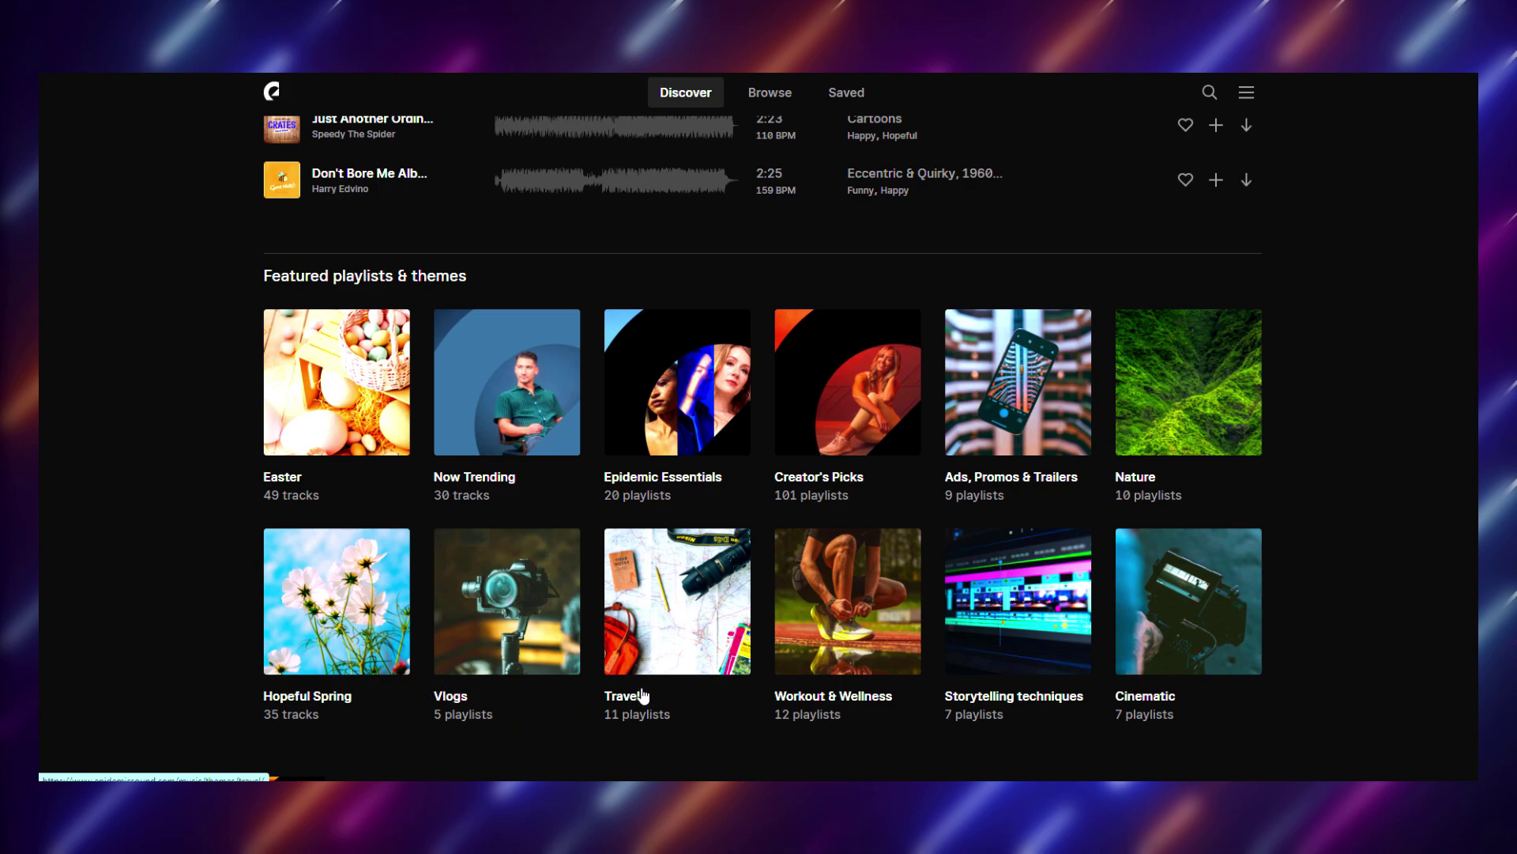
scroll(624, 599, up, 4)
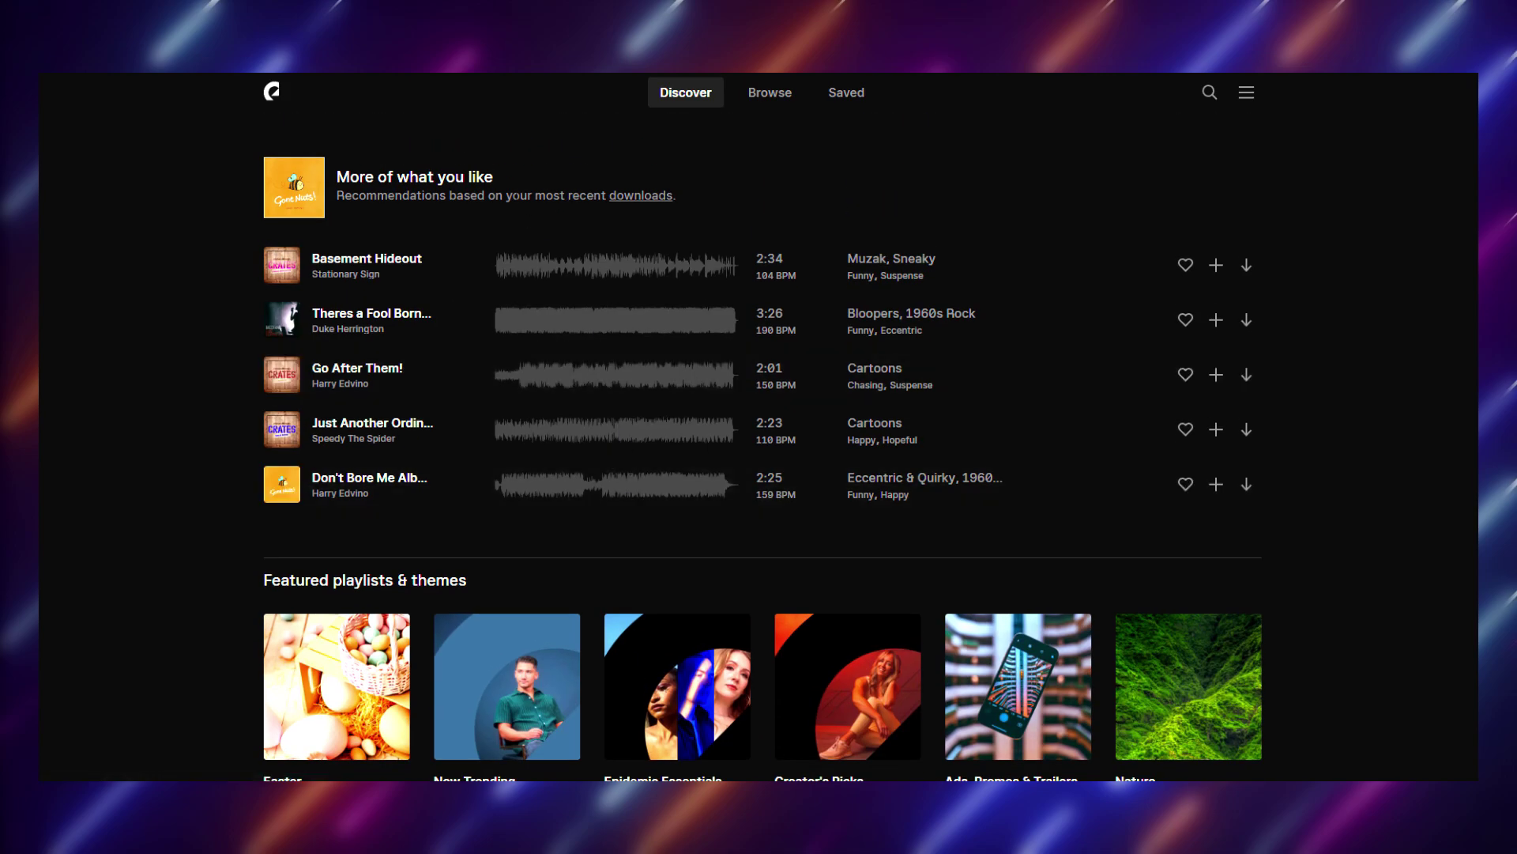
Browse the music catalogue's featured genres, moods and themes
click(771, 101)
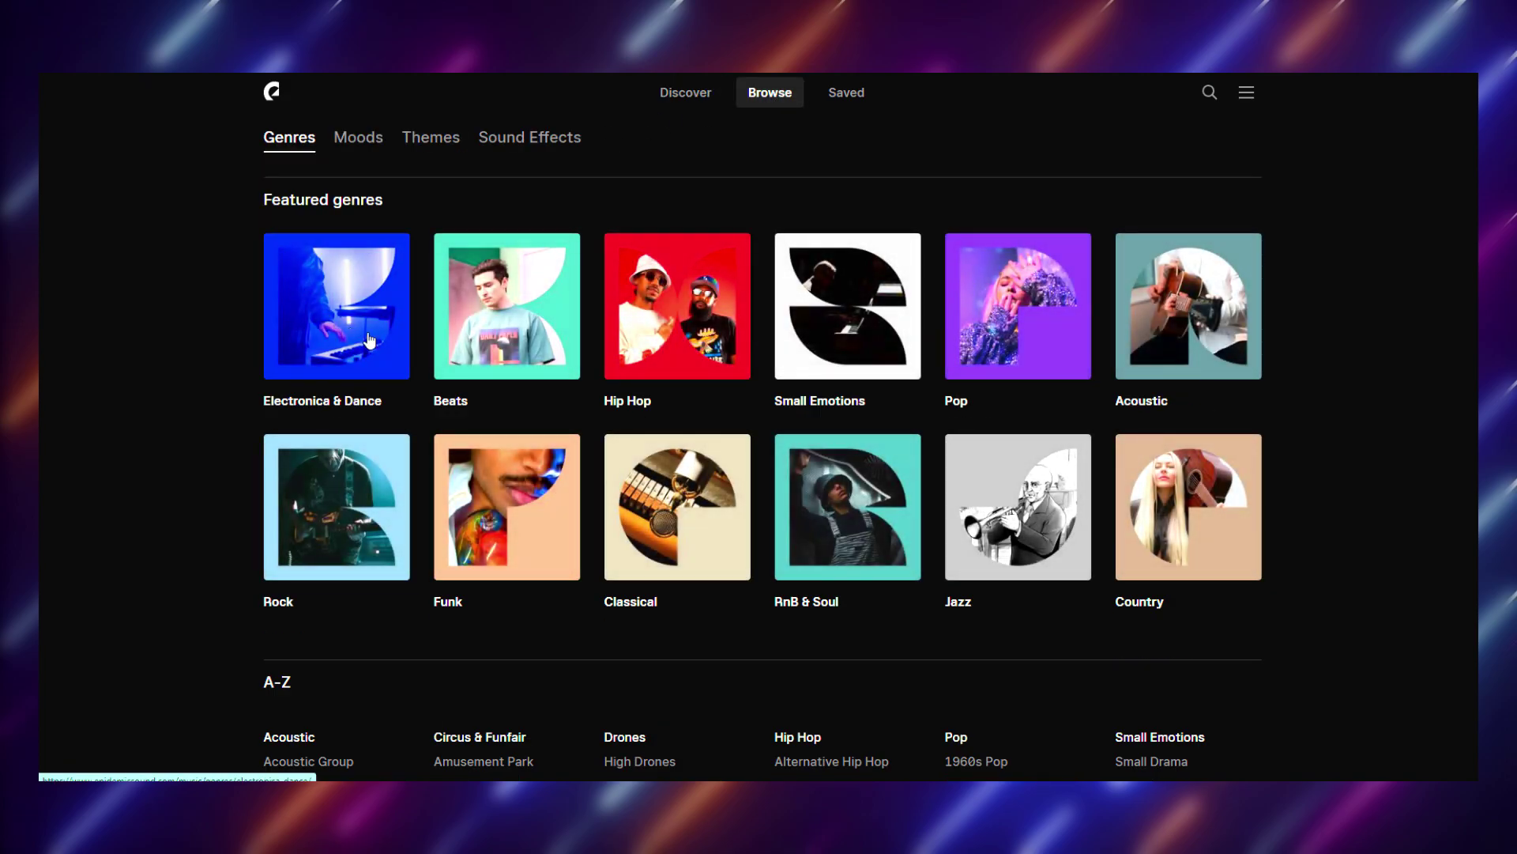
click(354, 142)
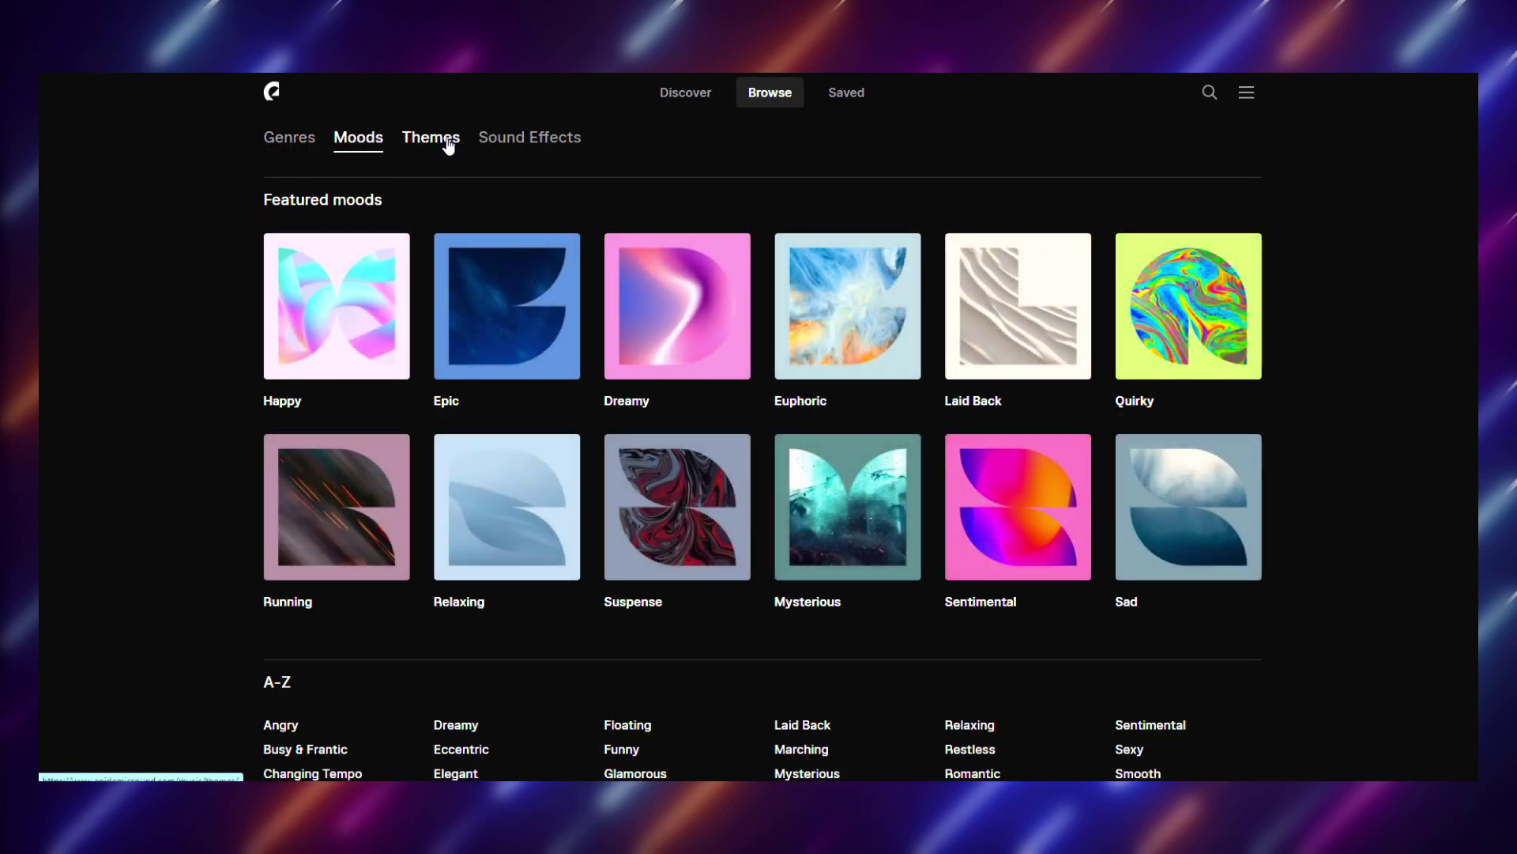
click(444, 146)
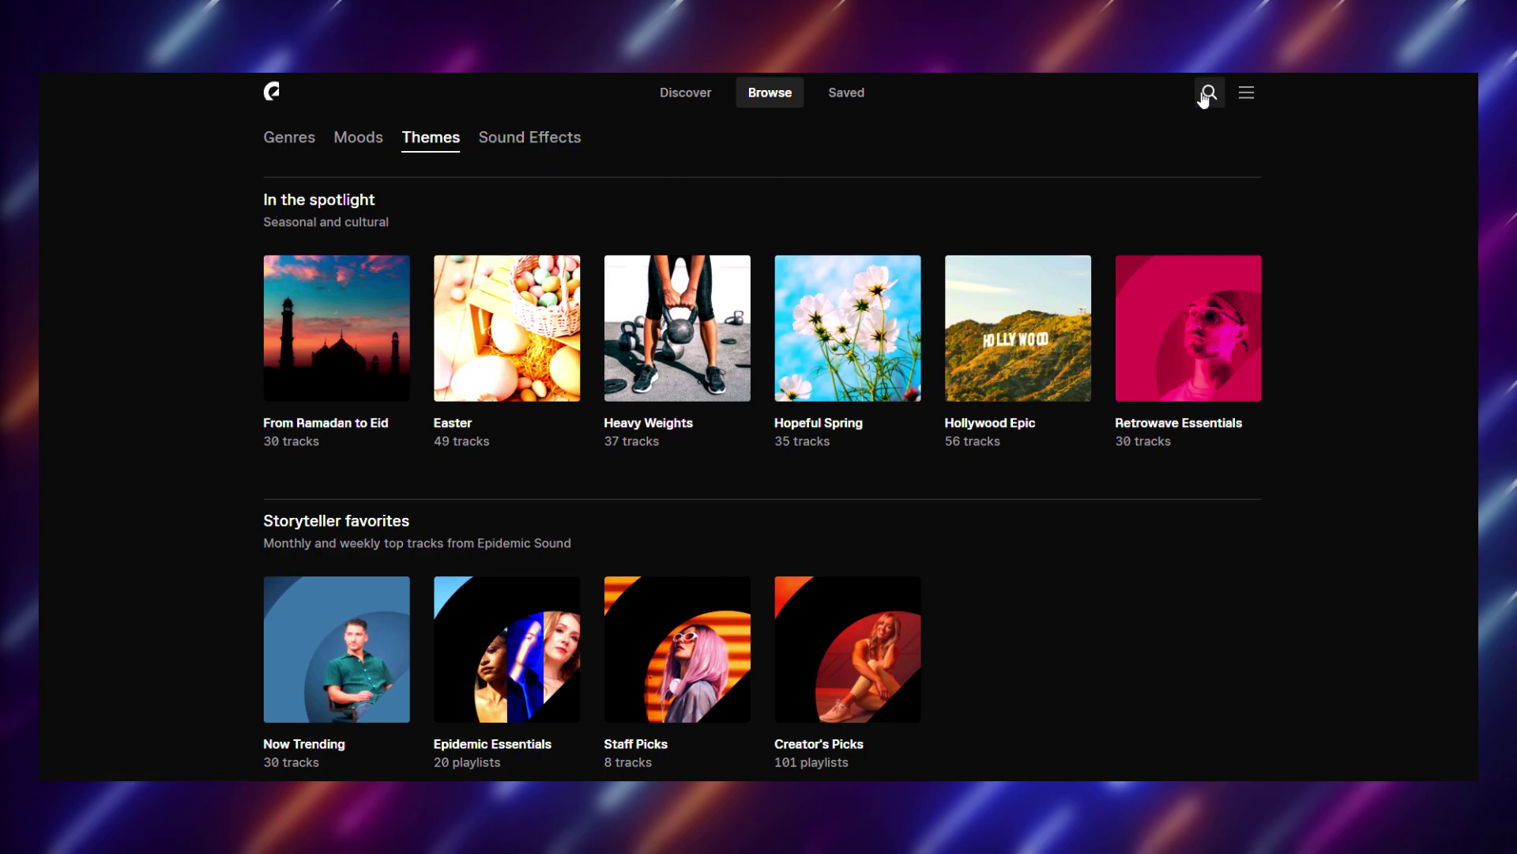
Search the music for "kids" using the earlier search term and look through the matching tracks
click(1209, 96)
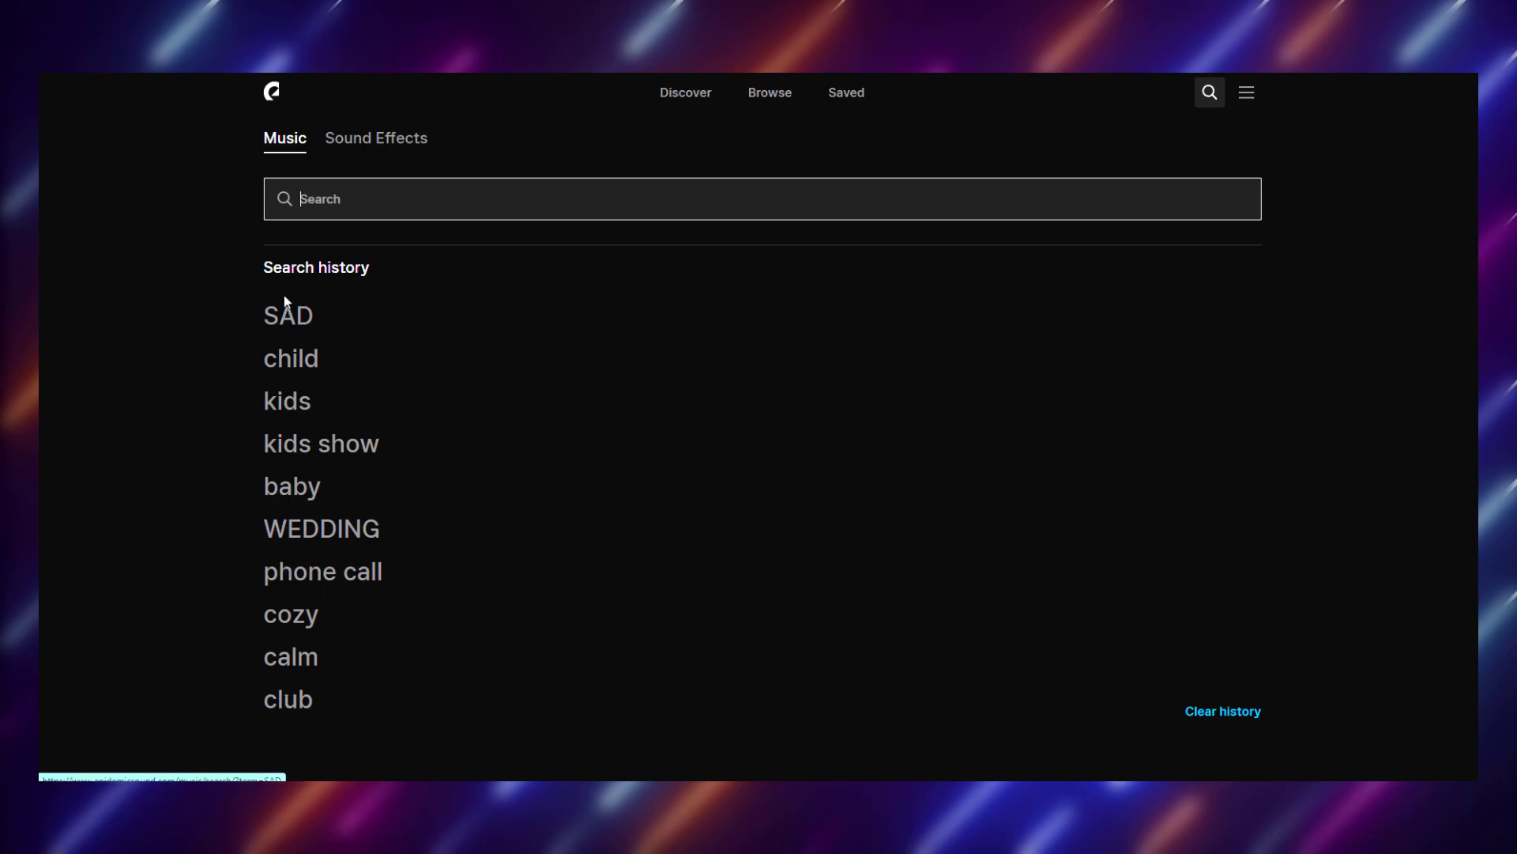
click(317, 207)
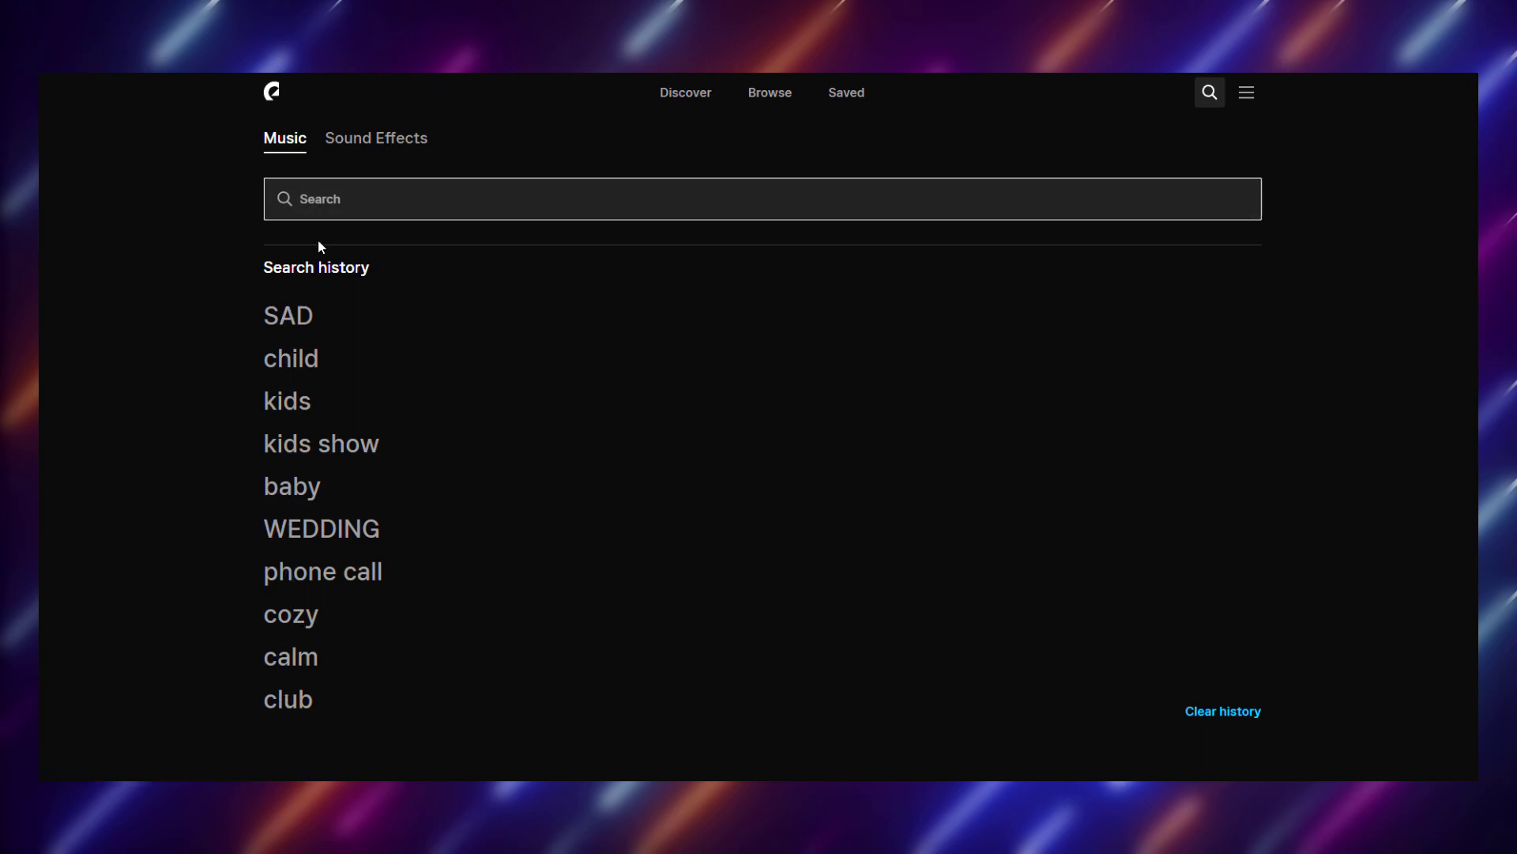
click(304, 403)
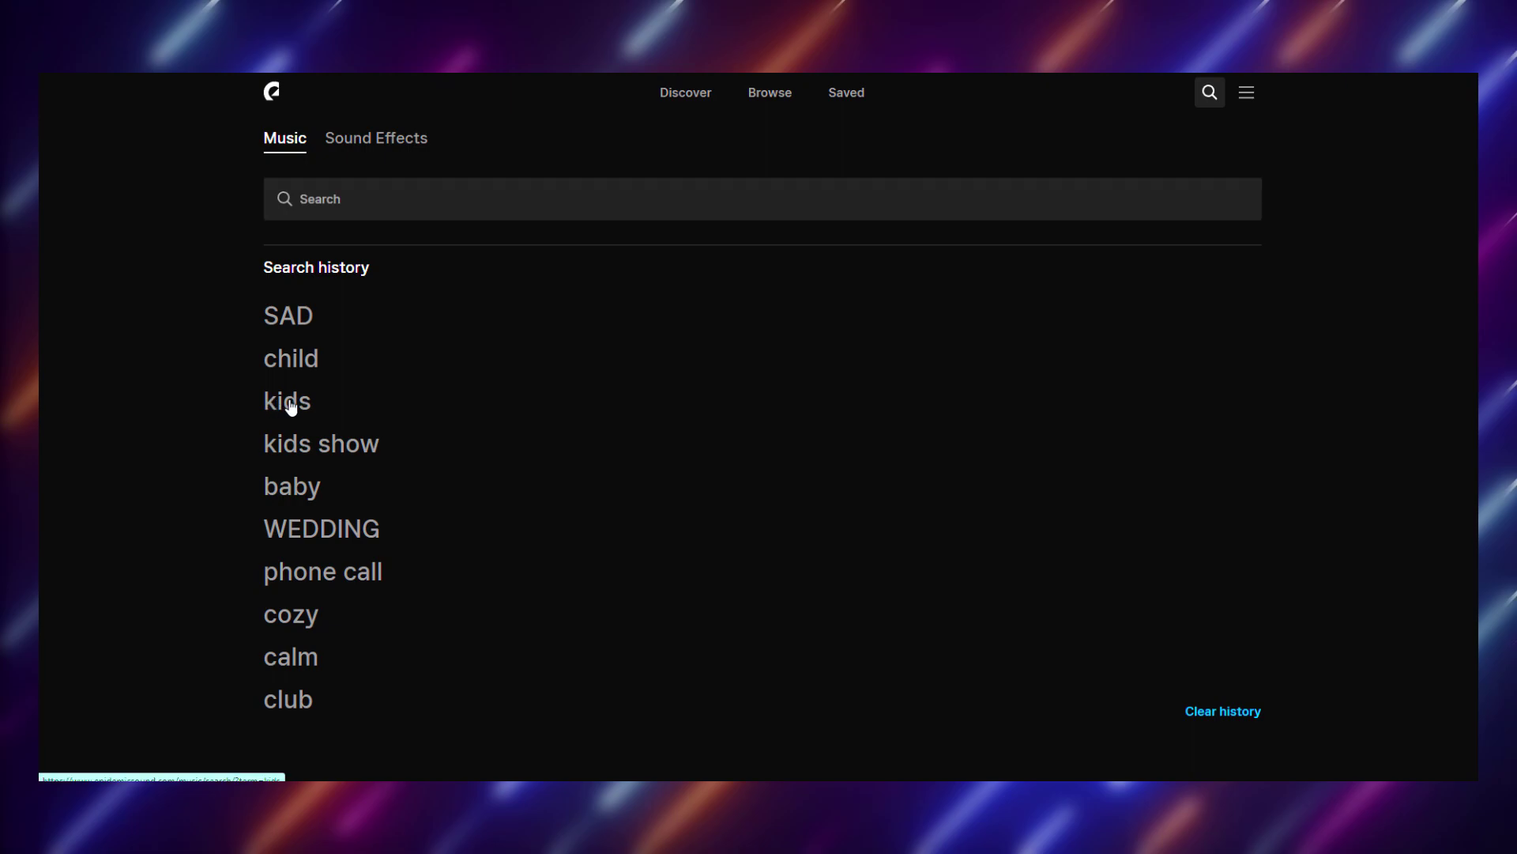
scroll(261, 478, down, 5)
scroll(301, 309, up, 2)
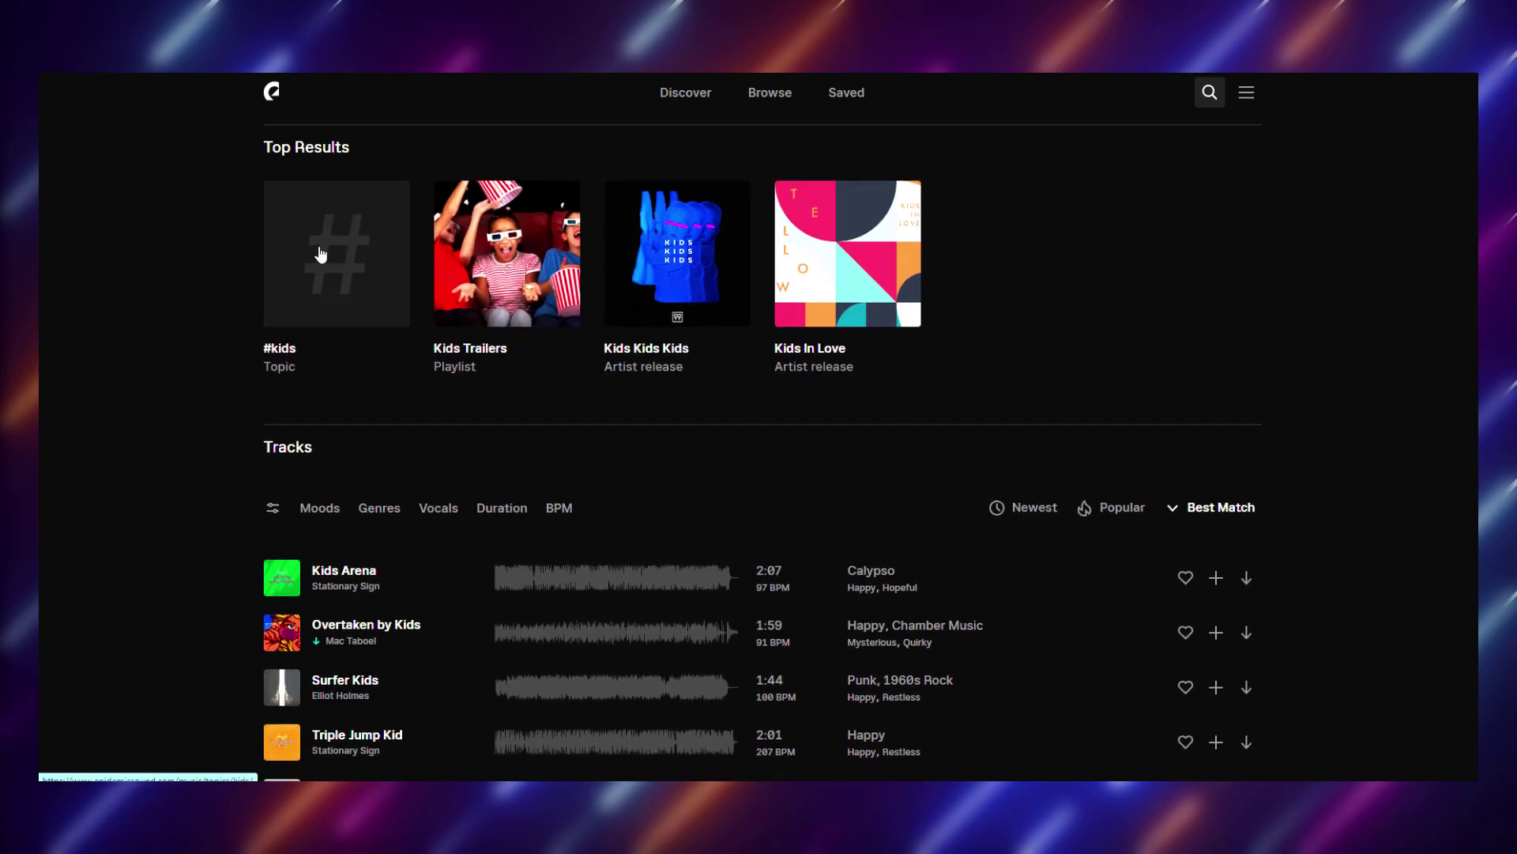
scroll(308, 301, down, 5)
scroll(306, 302, down, 12)
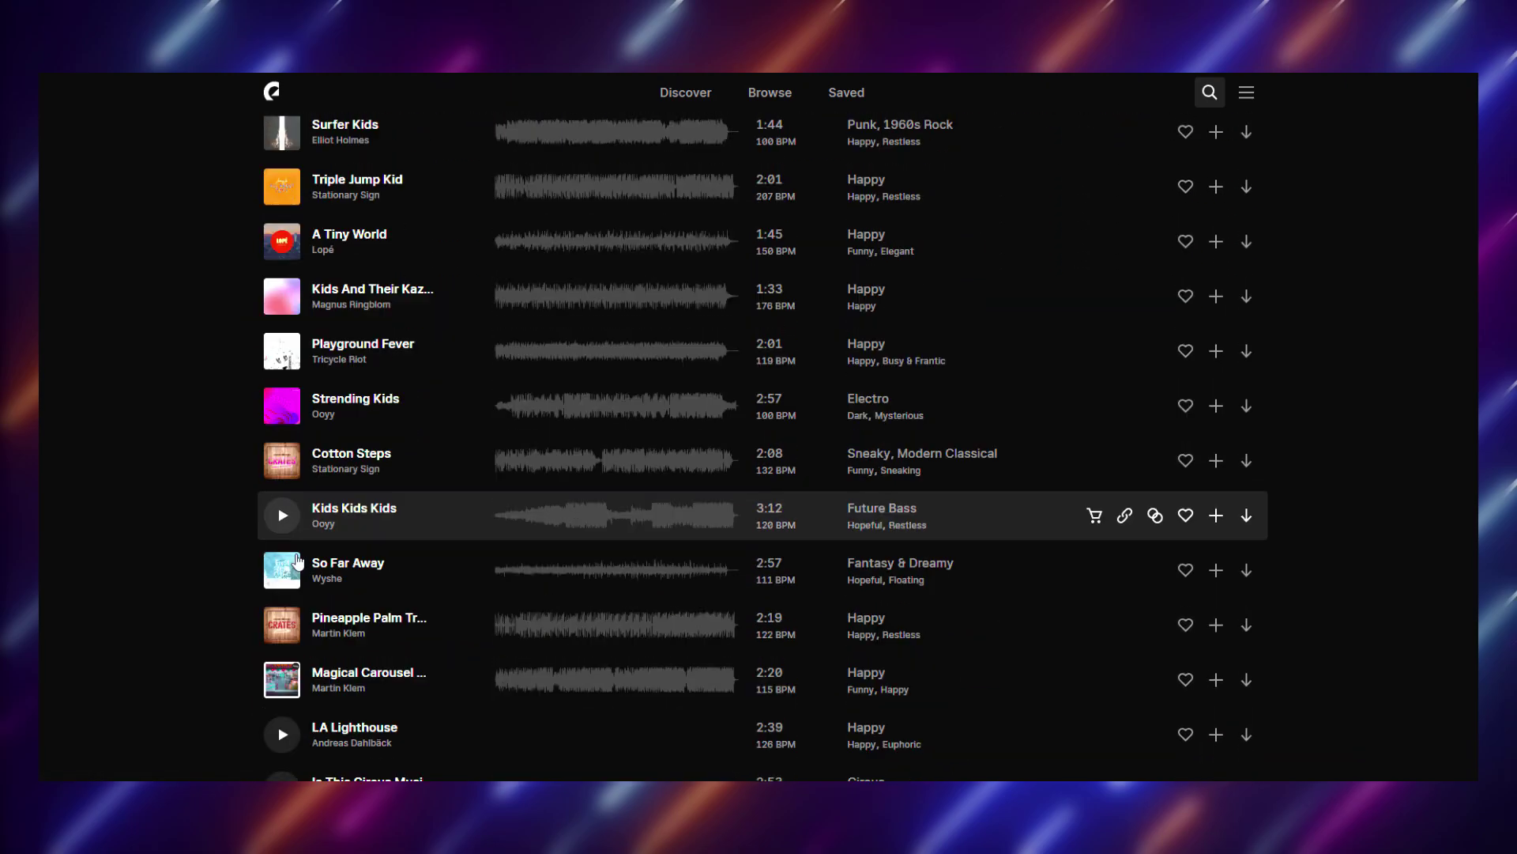
scroll(301, 479, down, 14)
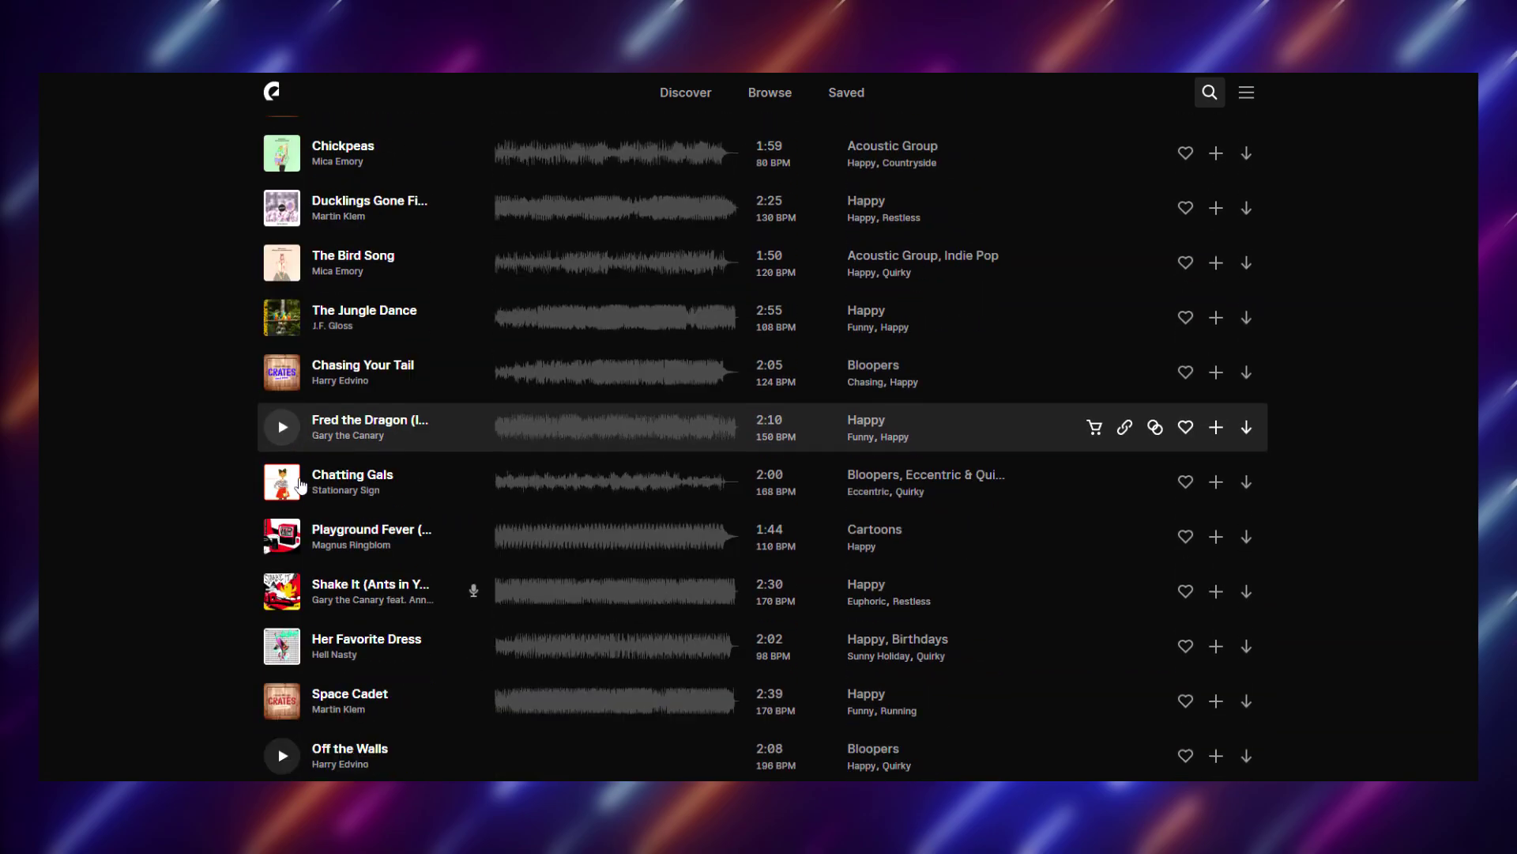
scroll(300, 478, up, 15)
scroll(299, 474, up, 15)
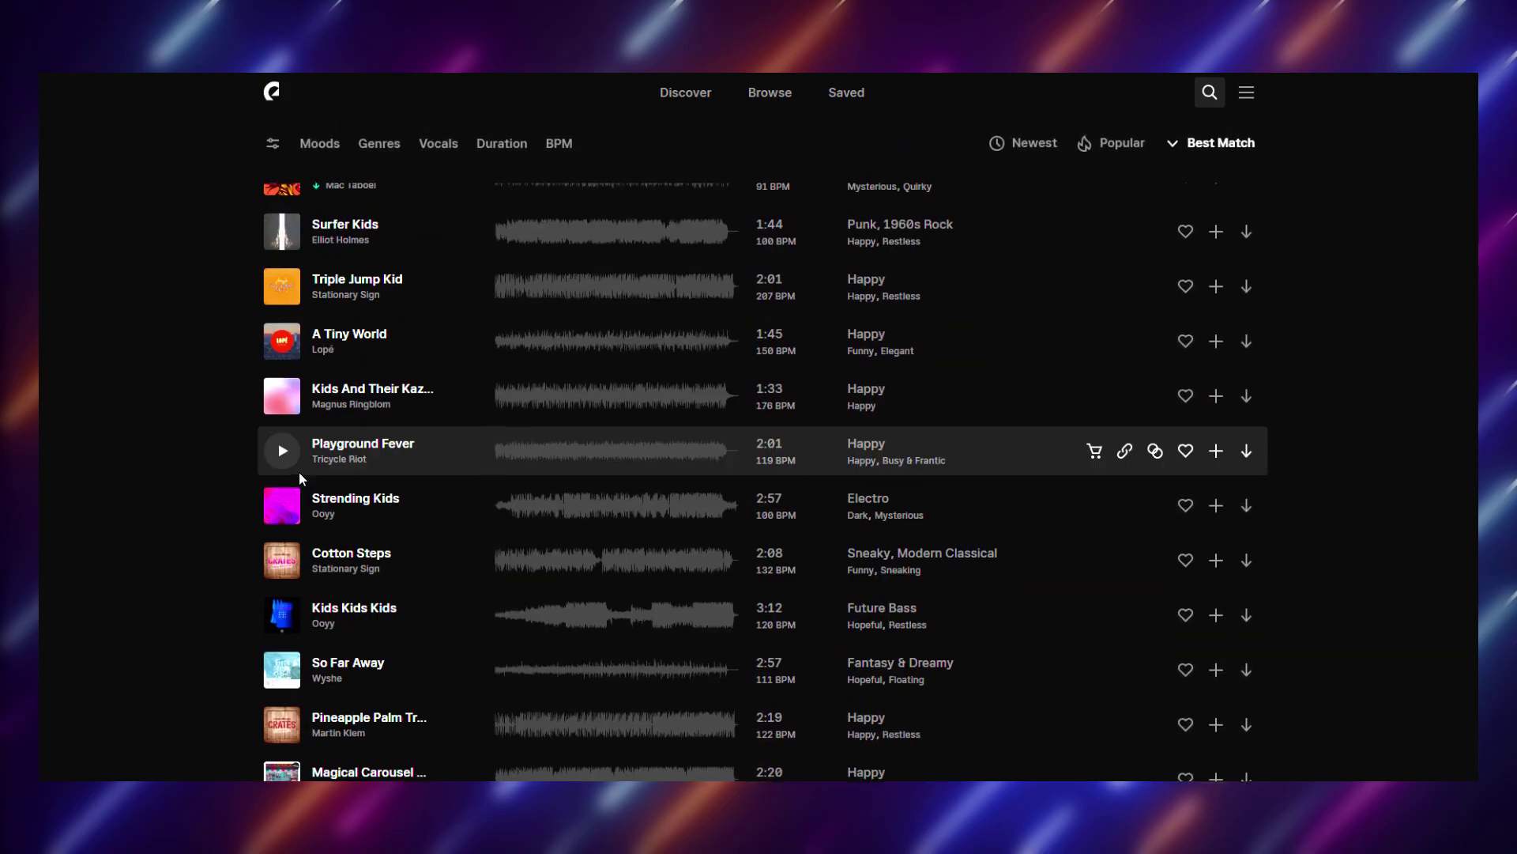
scroll(277, 518, down, 2)
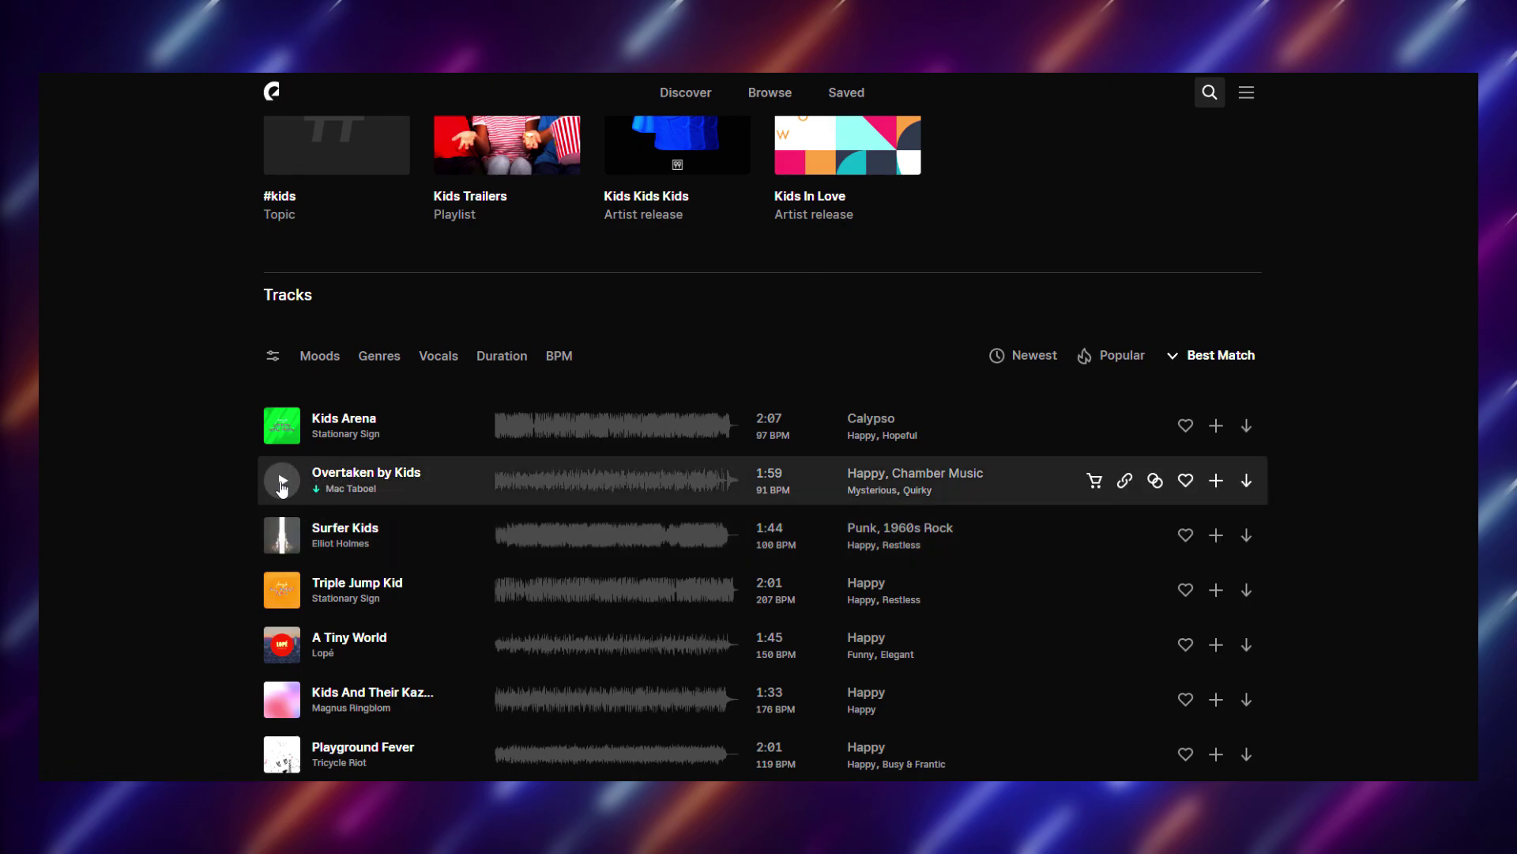
Listen to samples of Overtaken by Kids, Surfer Kids, A Tiny World, Playground Fever and the kids' kazoo track
click(281, 482)
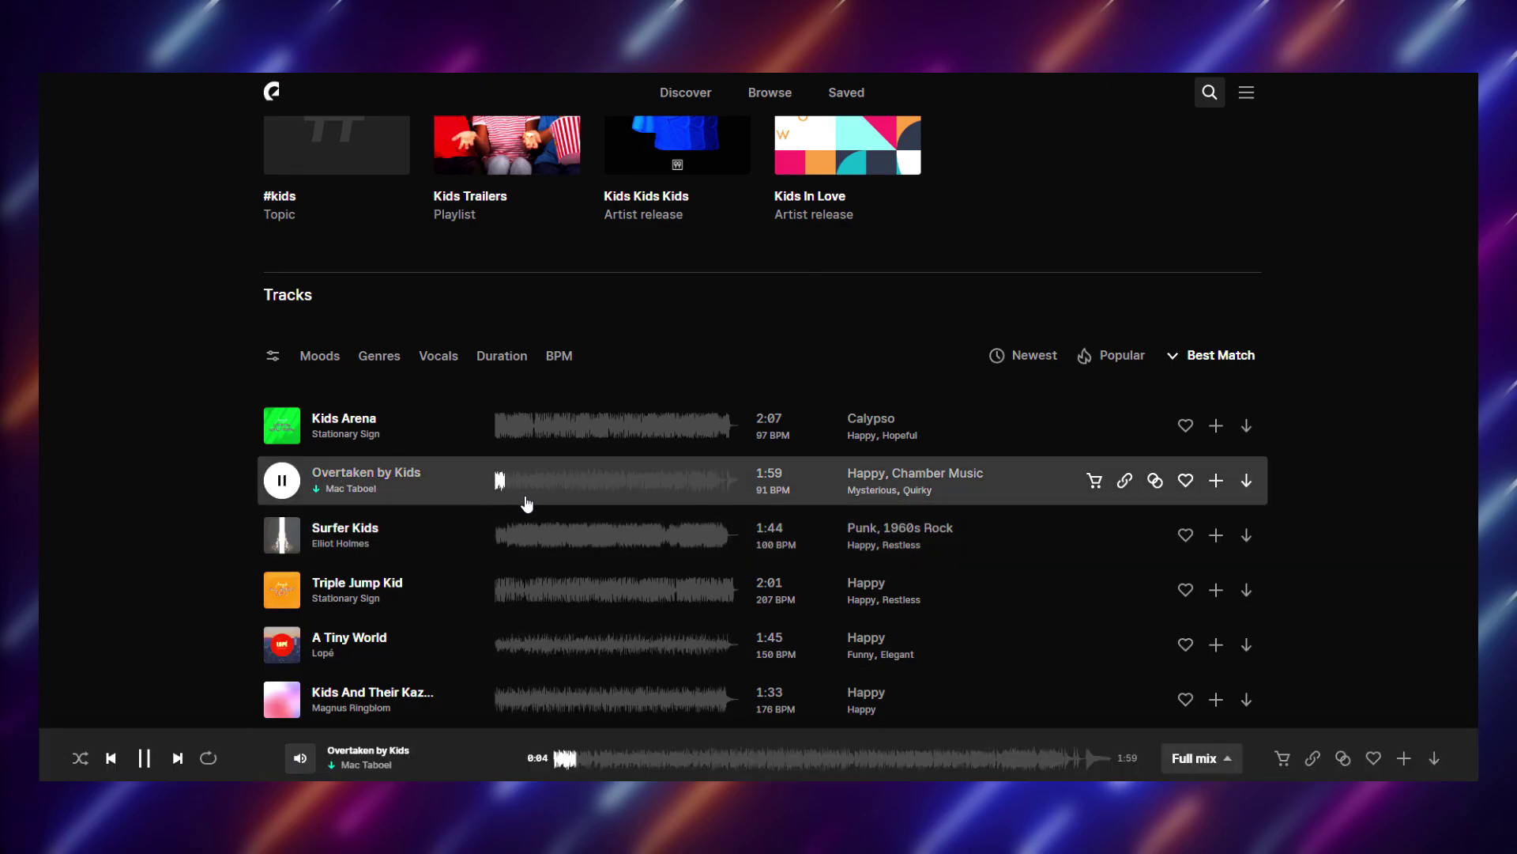
click(281, 535)
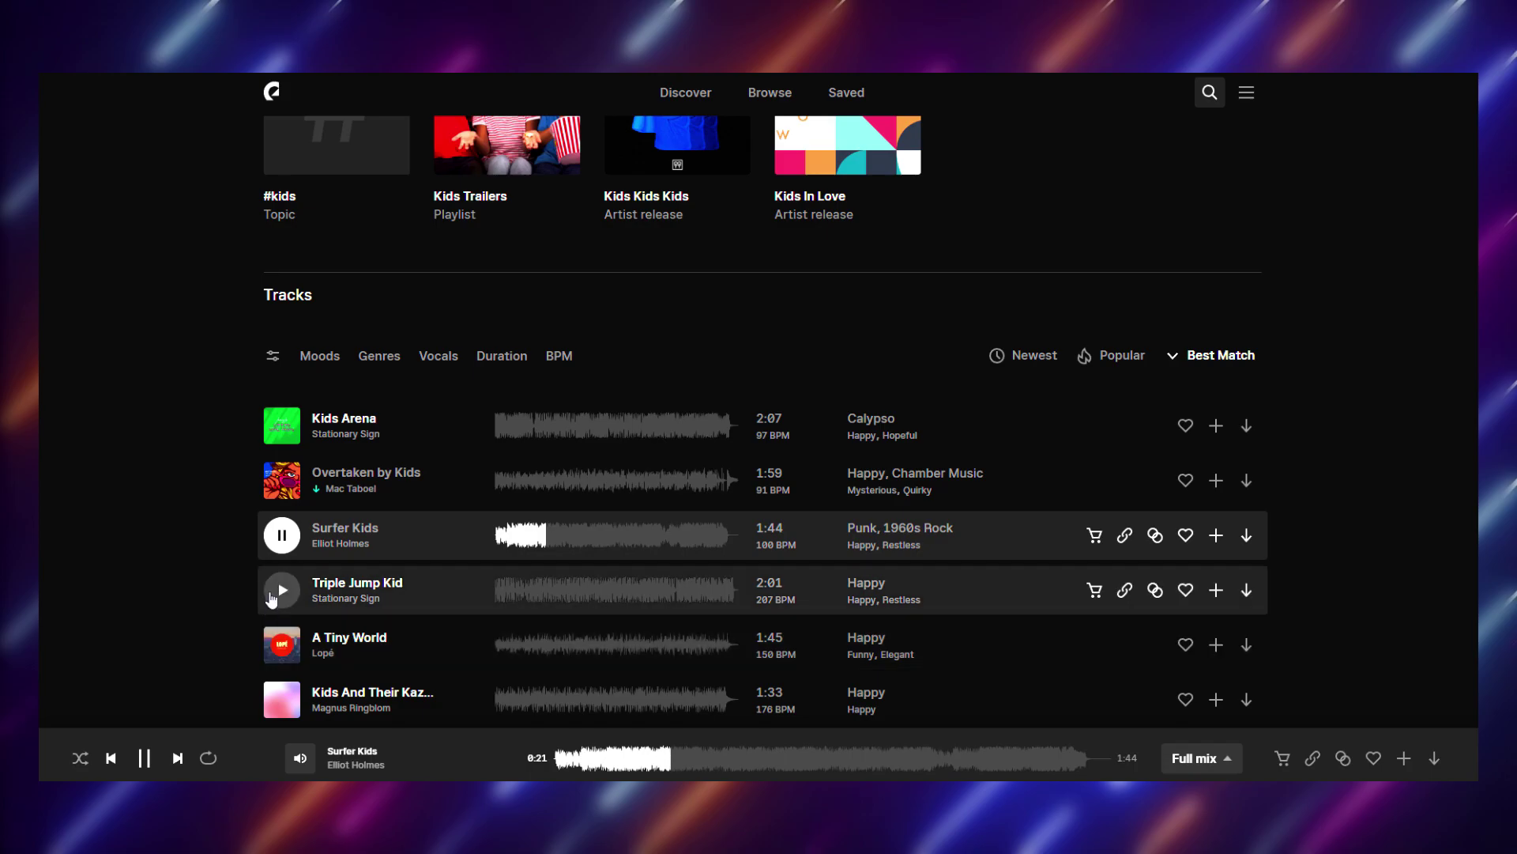
click(282, 644)
scroll(348, 581, down, 2)
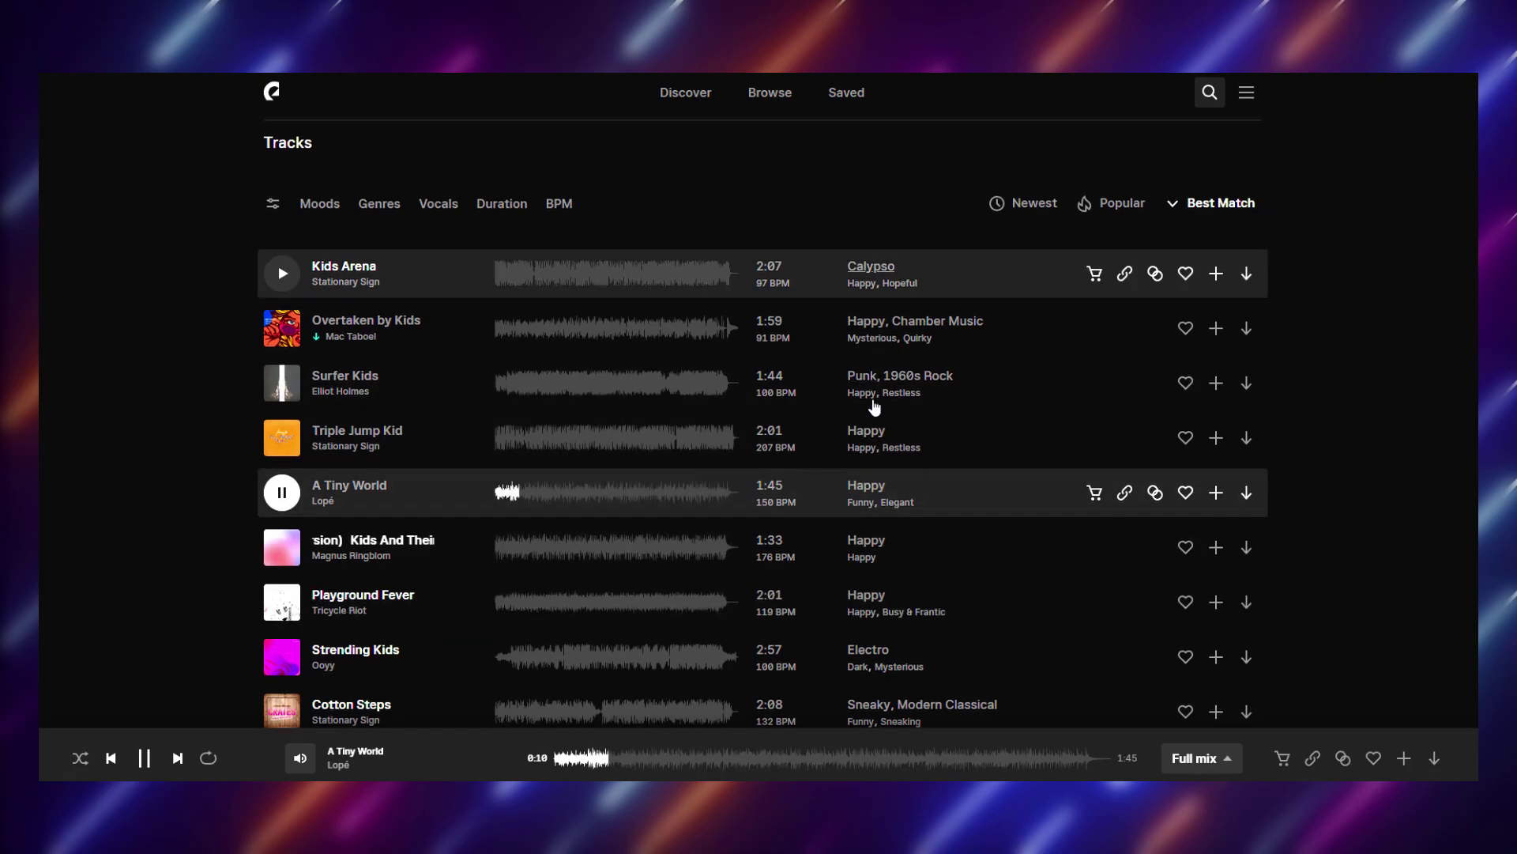
scroll(395, 534, down, 1)
click(282, 528)
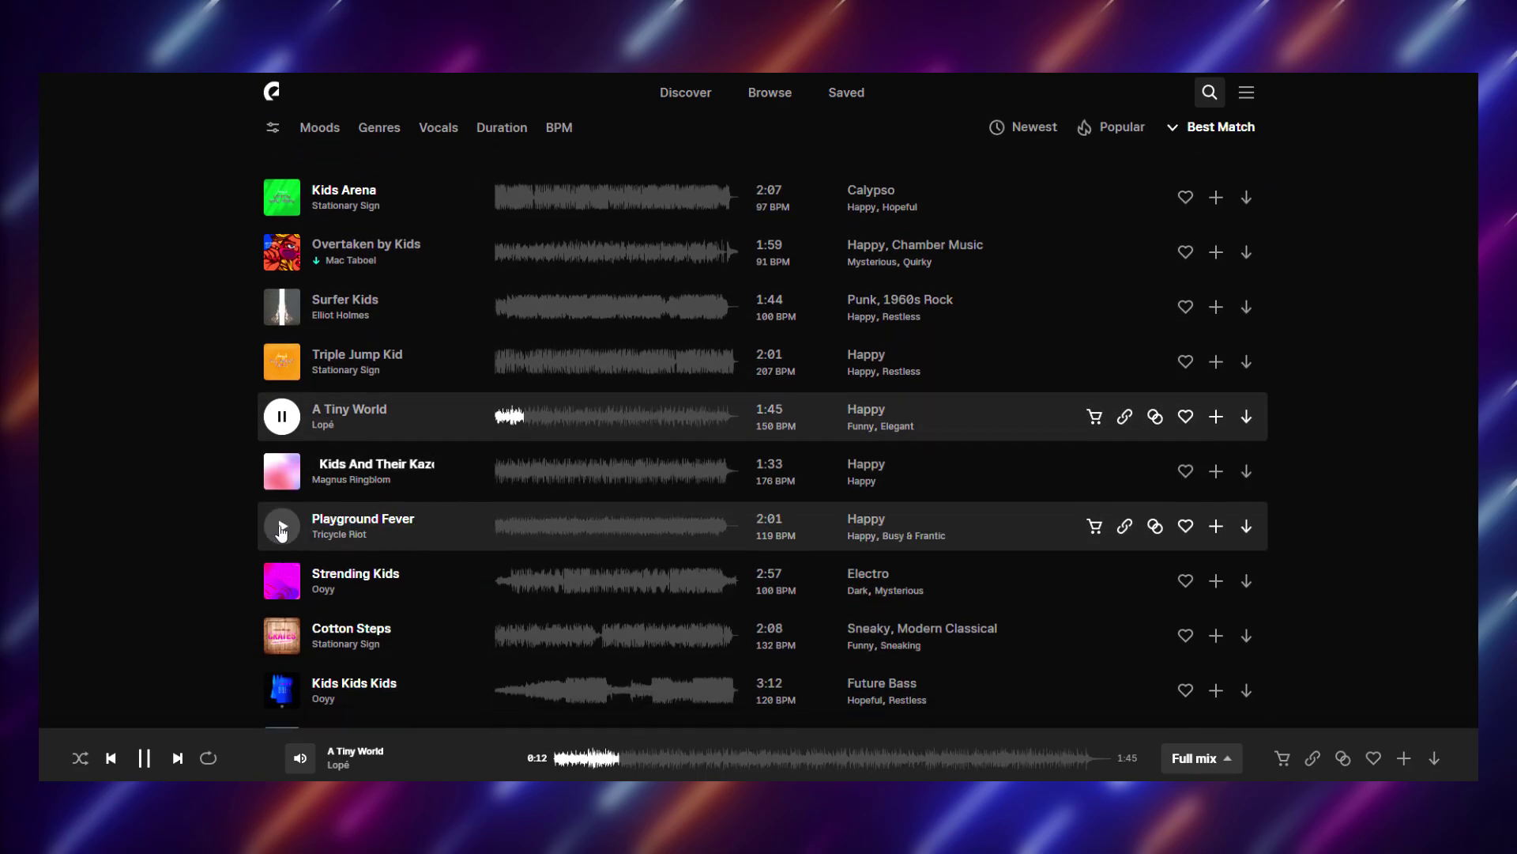
click(281, 471)
scroll(442, 492, down, 4)
Preview Pineapple Palm Tree at several points and save it to the liked sounds
click(496, 499)
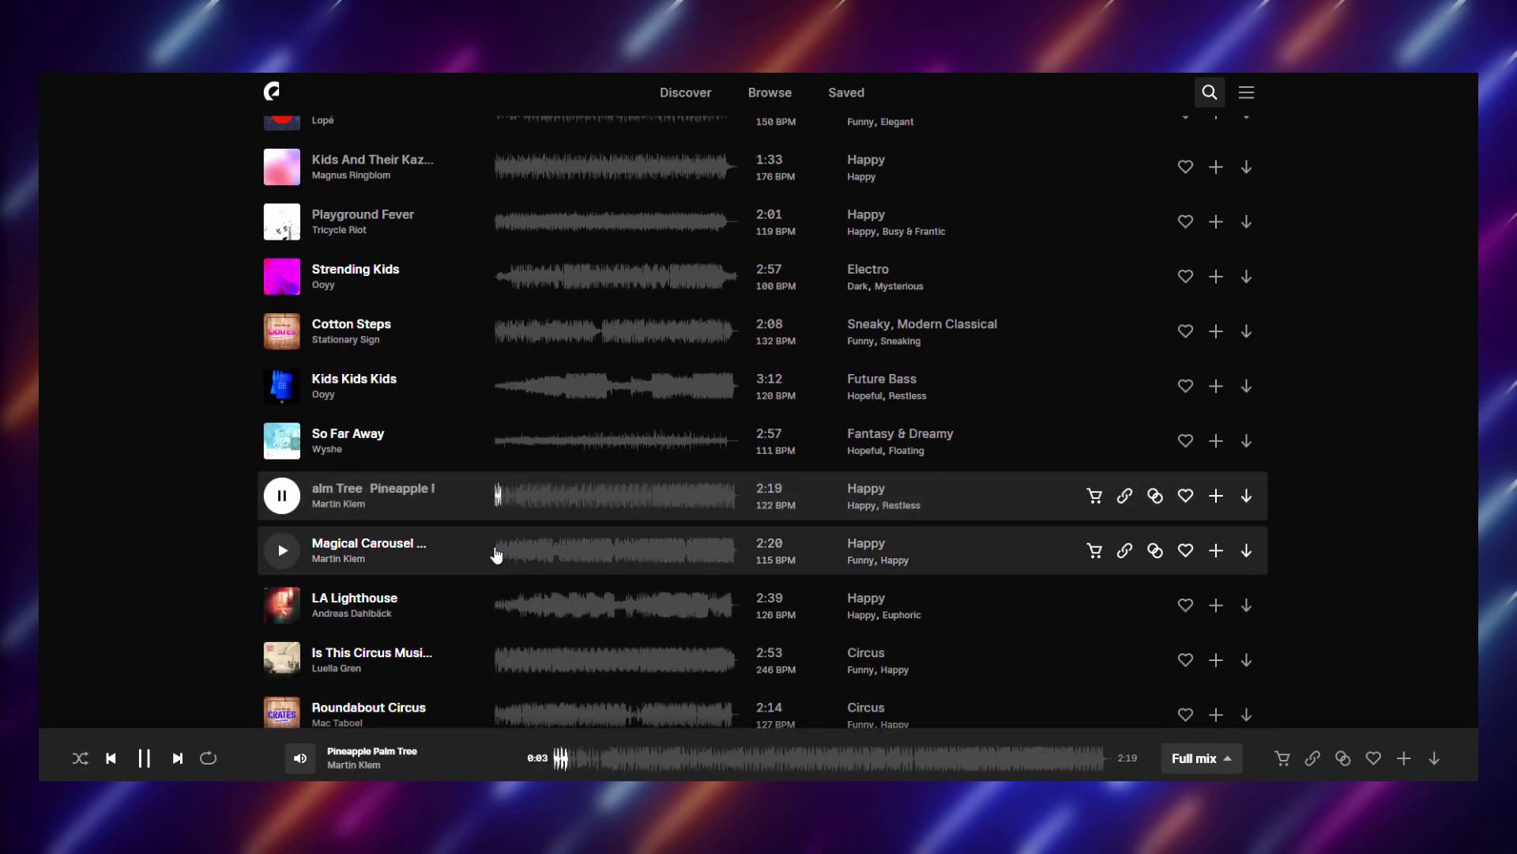
click(598, 760)
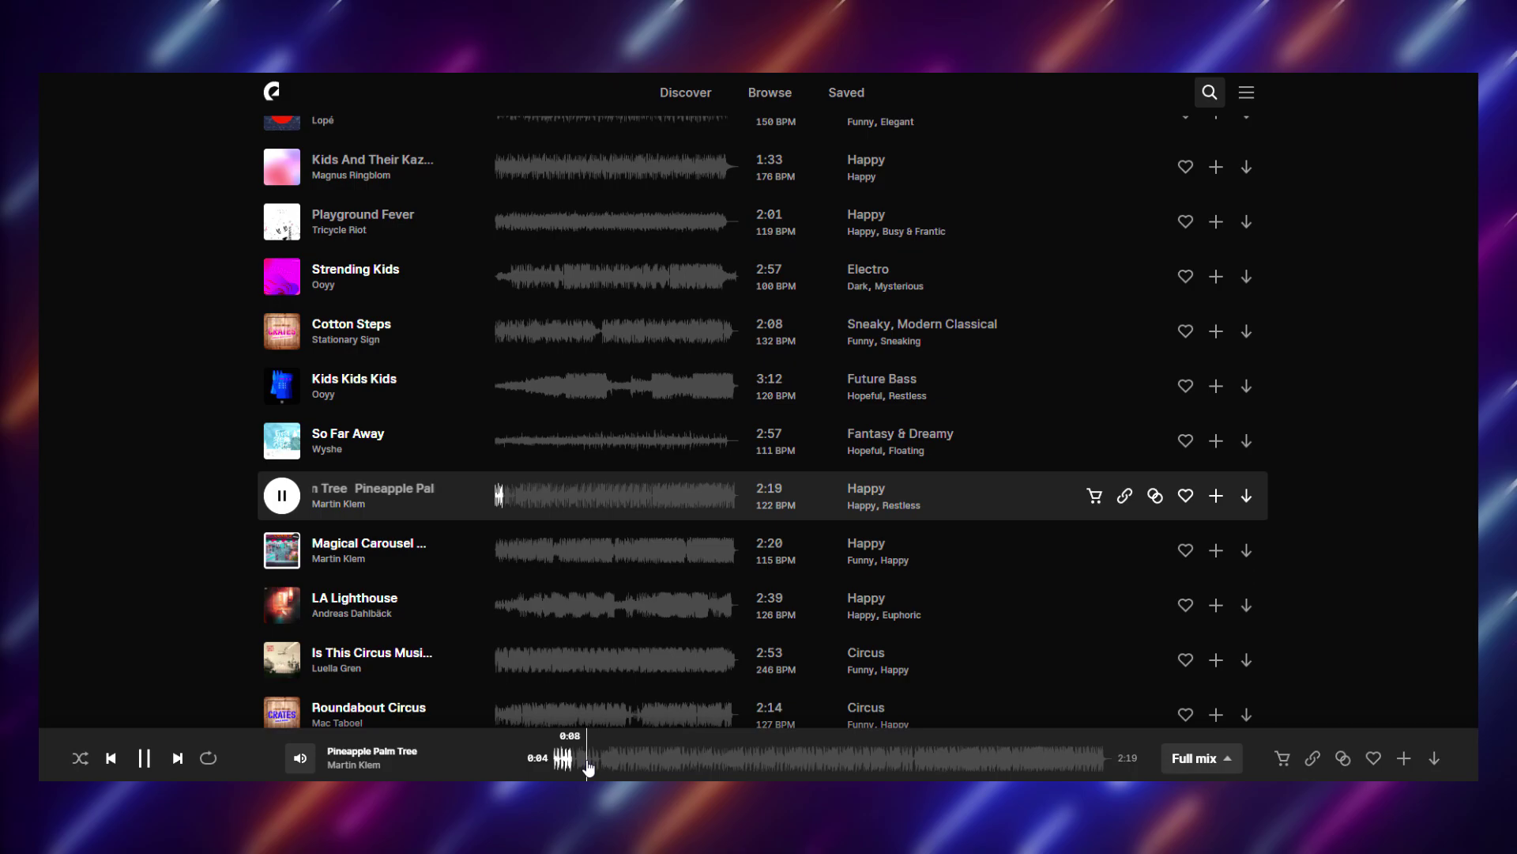
click(648, 763)
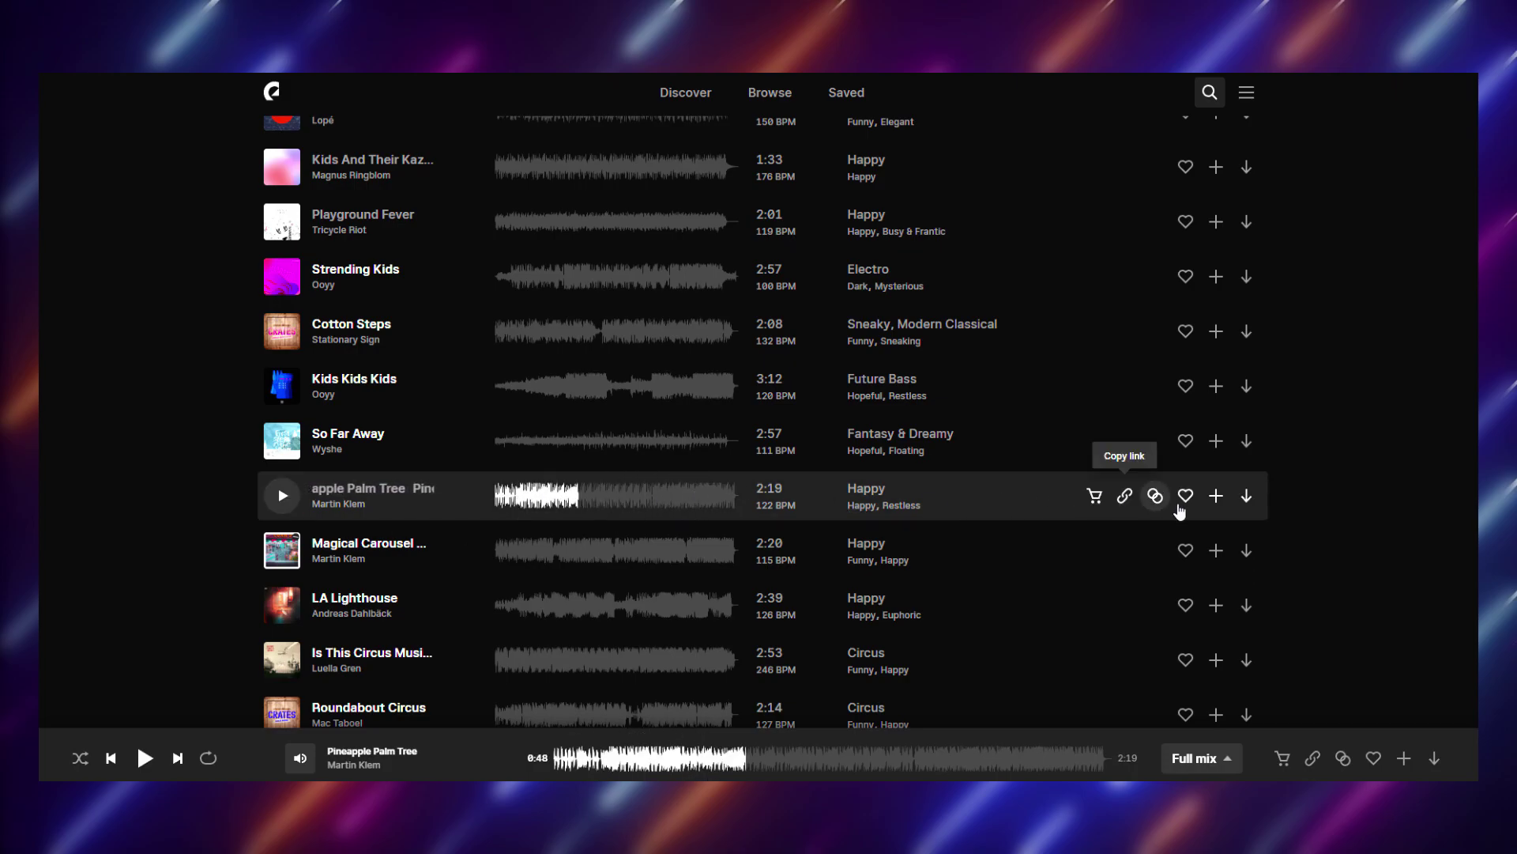
click(1184, 498)
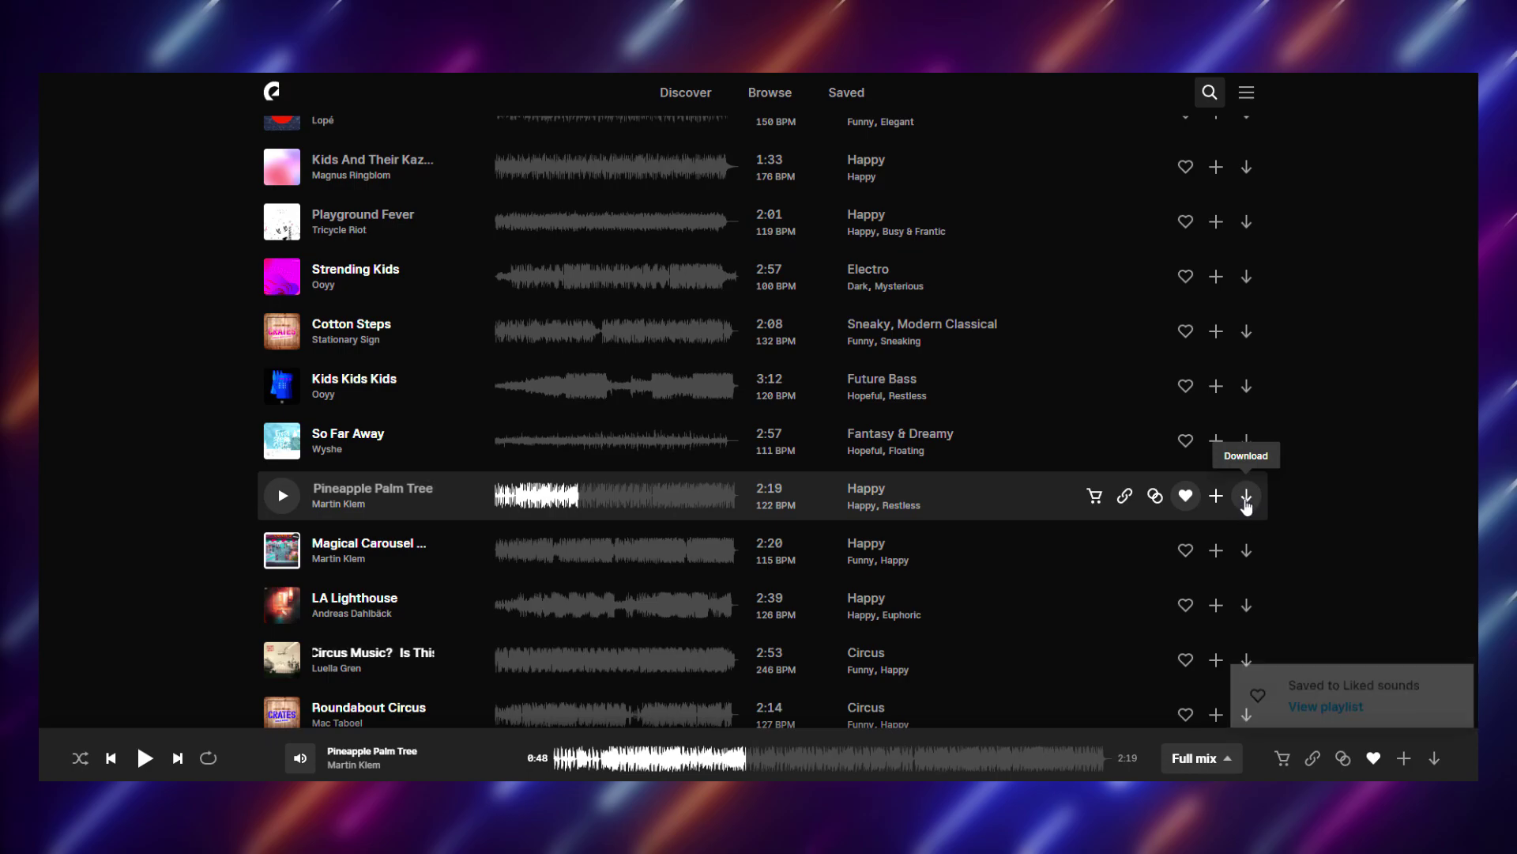
Download Pineapple Palm Tree as a full mix in MP3 format
click(1246, 498)
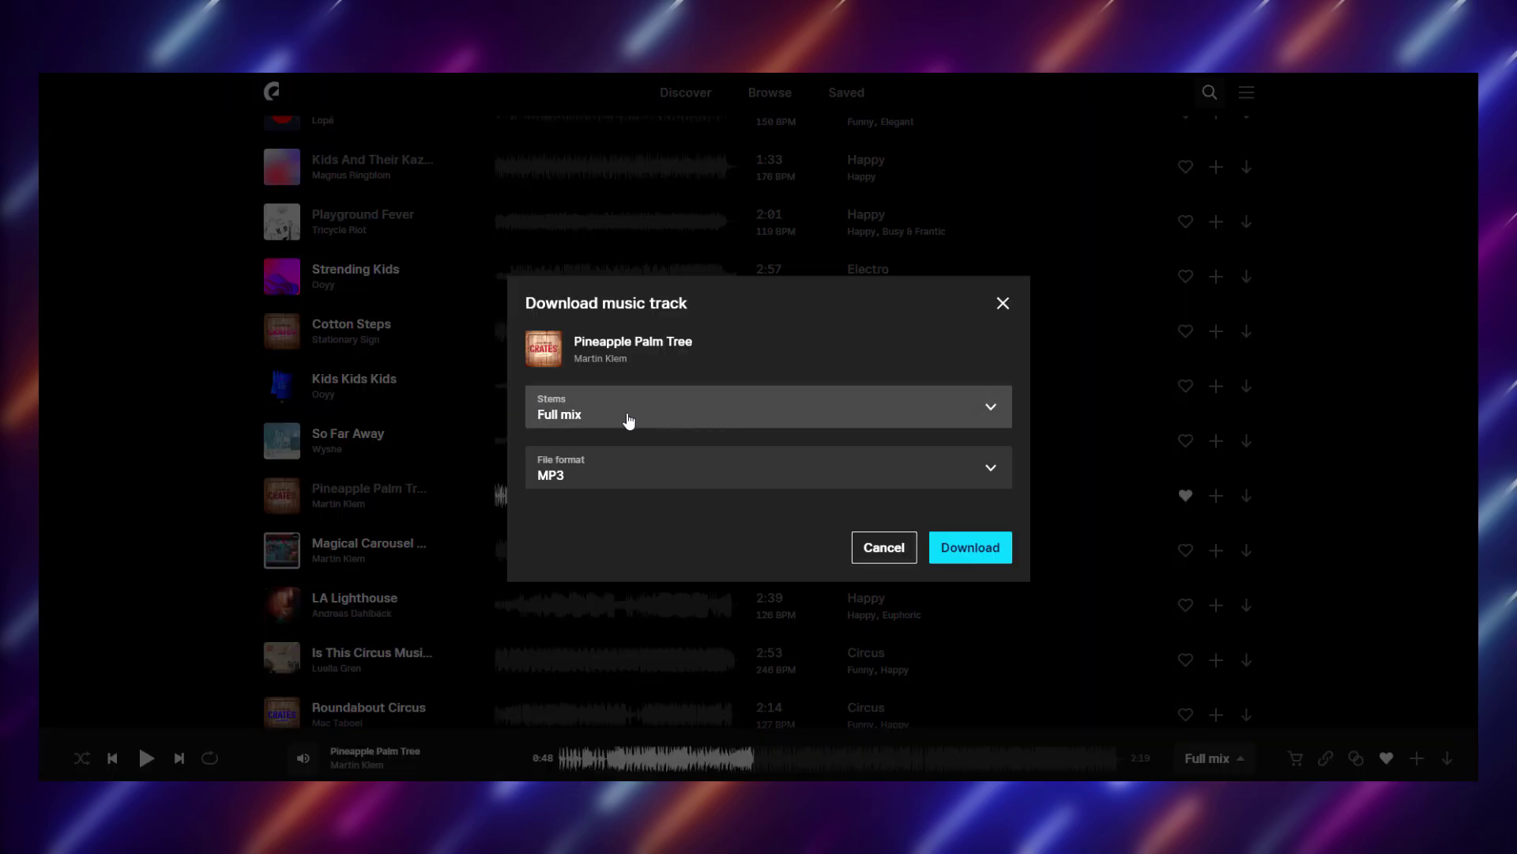
click(955, 464)
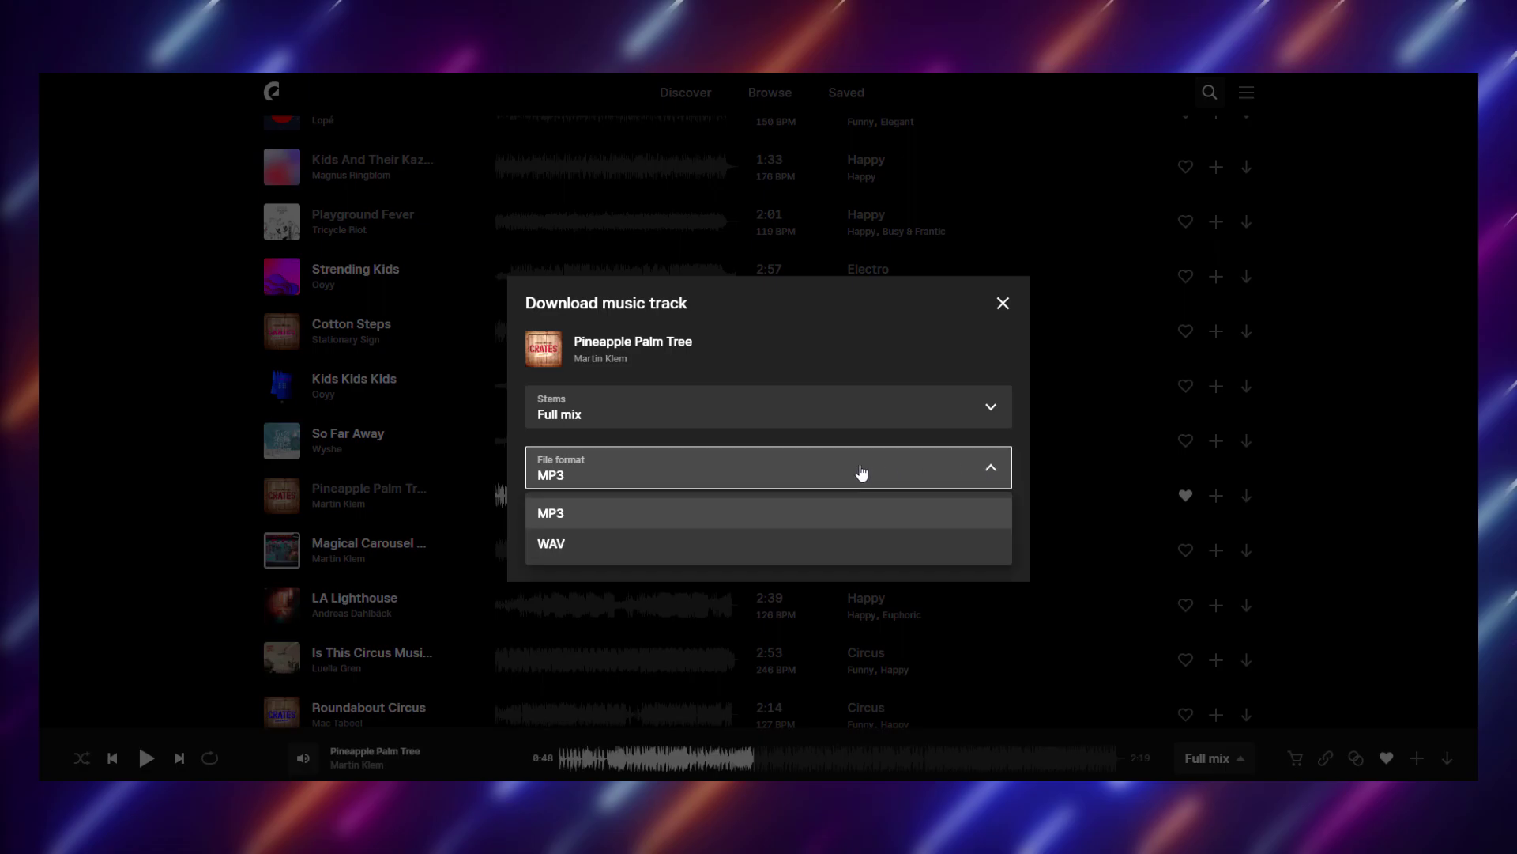
click(557, 513)
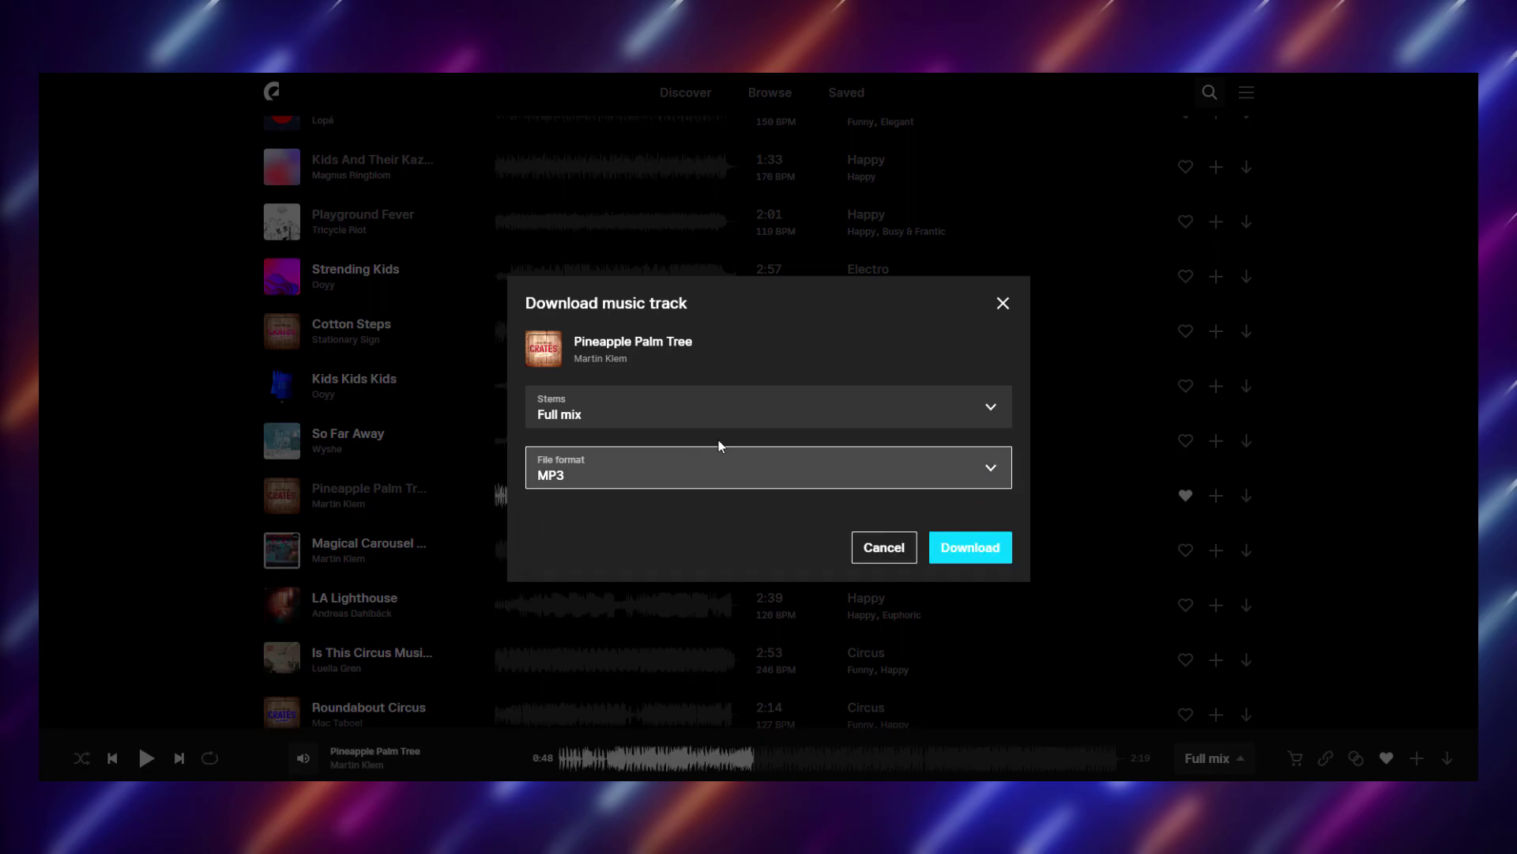
click(964, 553)
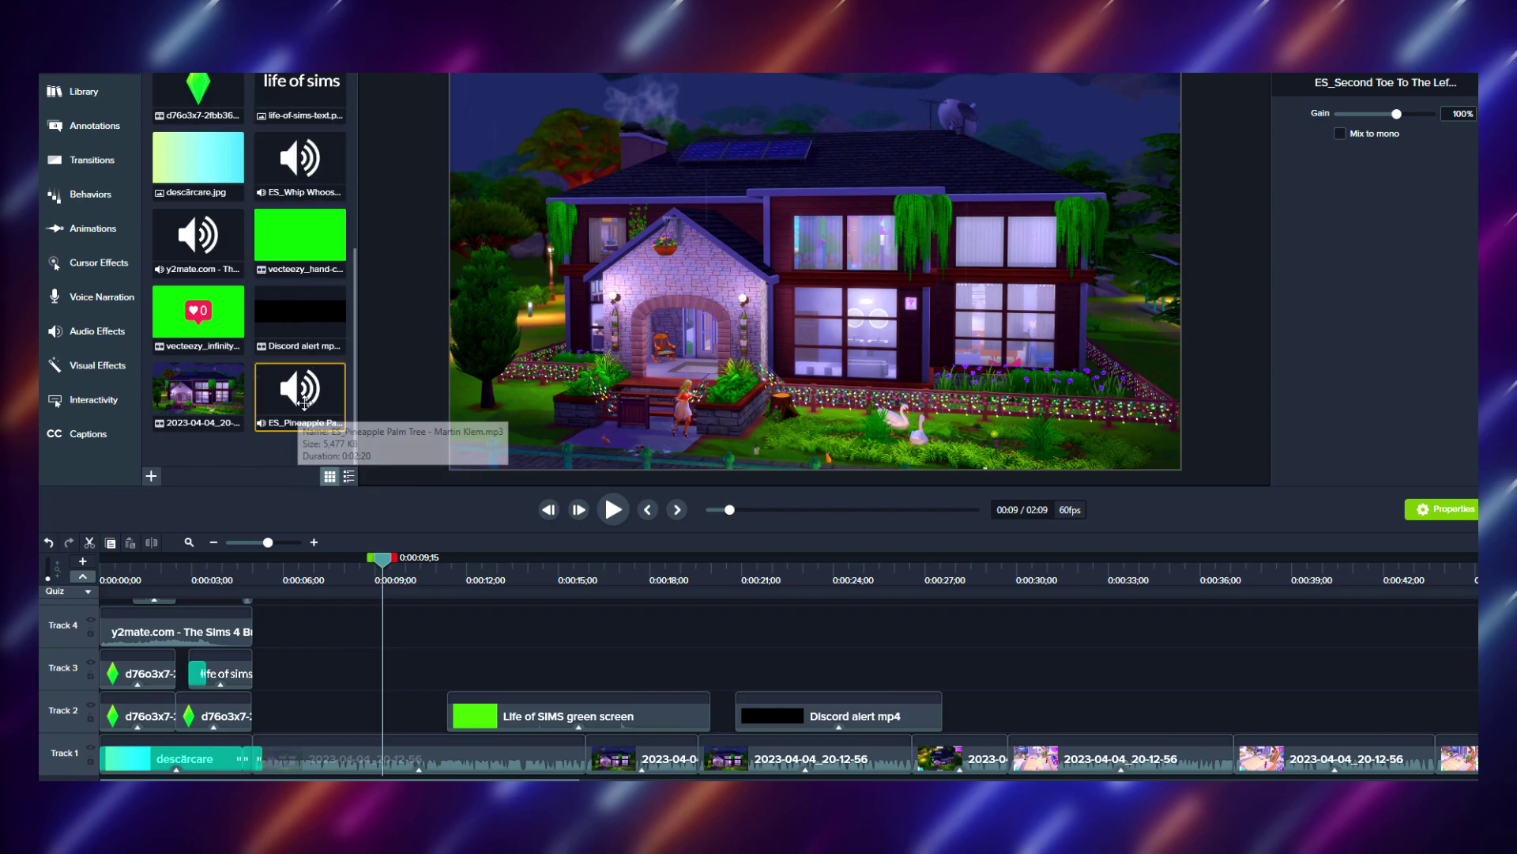
Switch back to Camtasia and place the ES_Pineapple Palm Tree music on Track 3 right after the intro, at about 0:00:05
drag(301, 407, 261, 672)
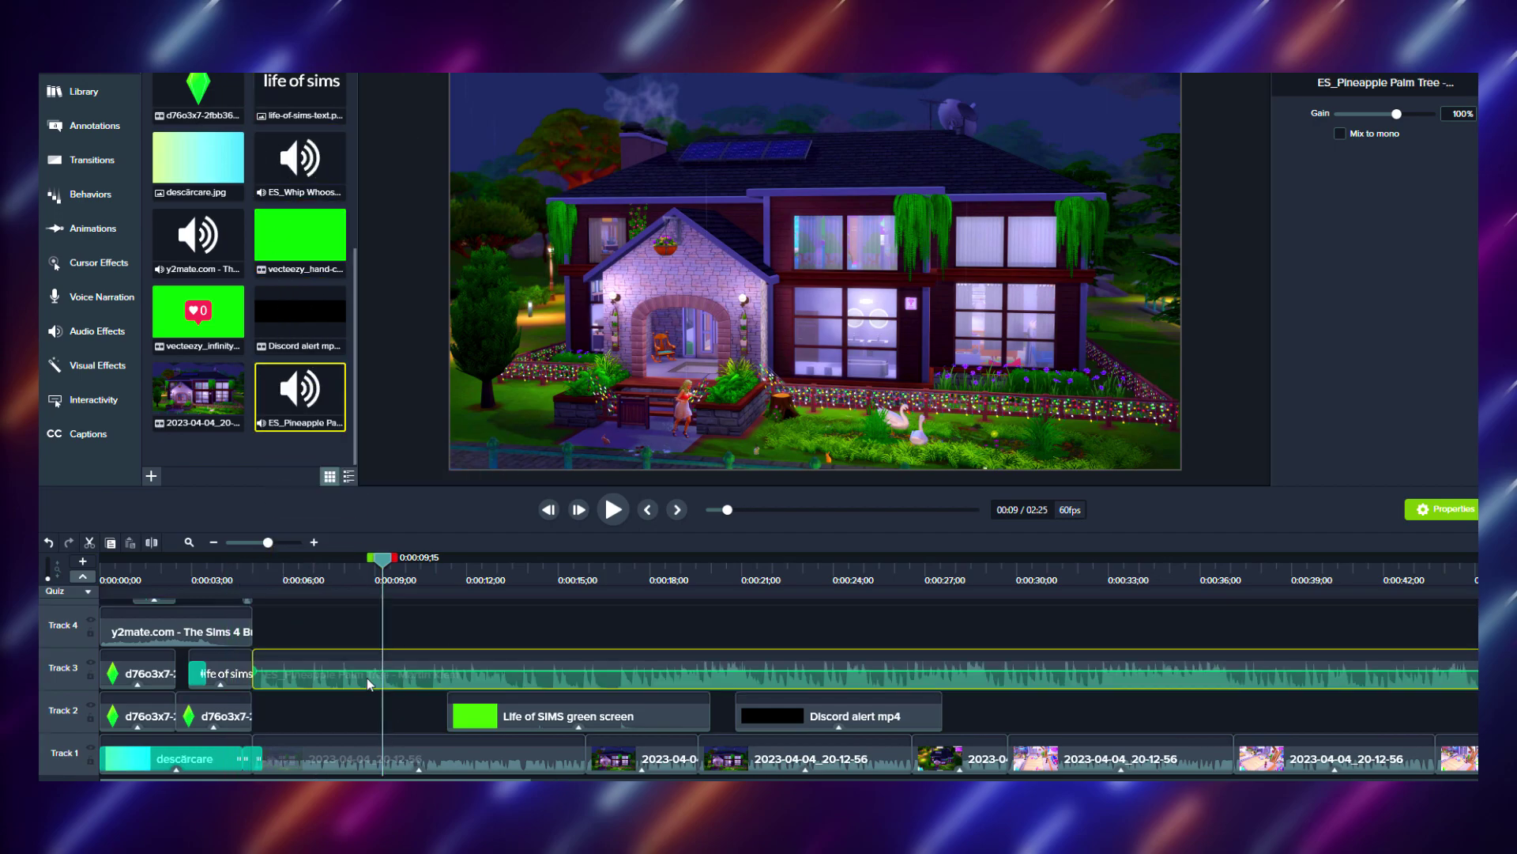
drag(316, 780, 994, 780)
scroll(789, 675, left, 9)
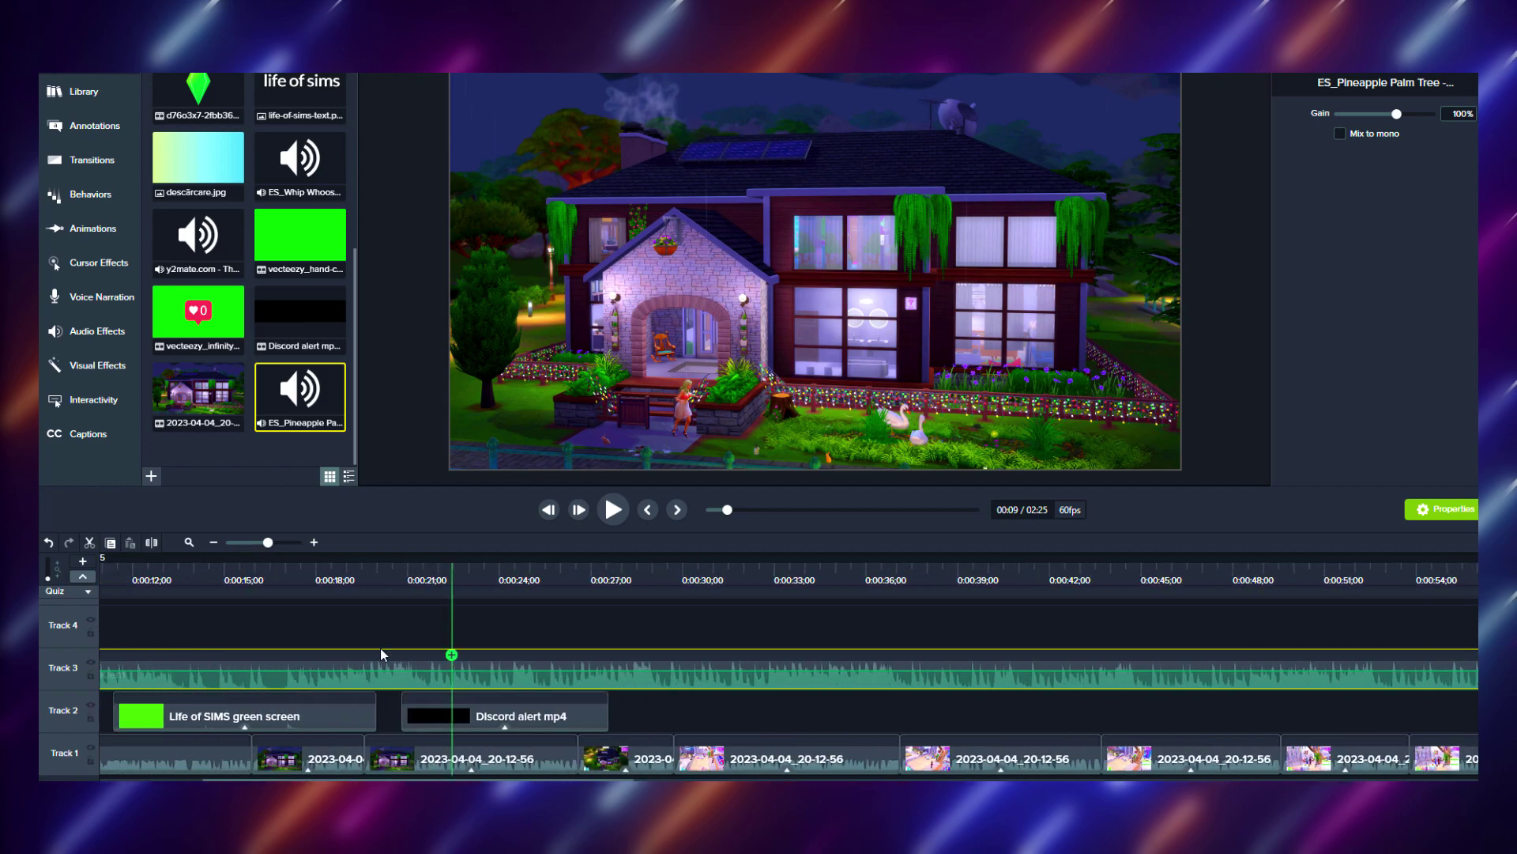
Lower the Pineapple Palm Tree clip's volume line almost to its minimum and set its gain to 50%
scroll(293, 671, left, 2)
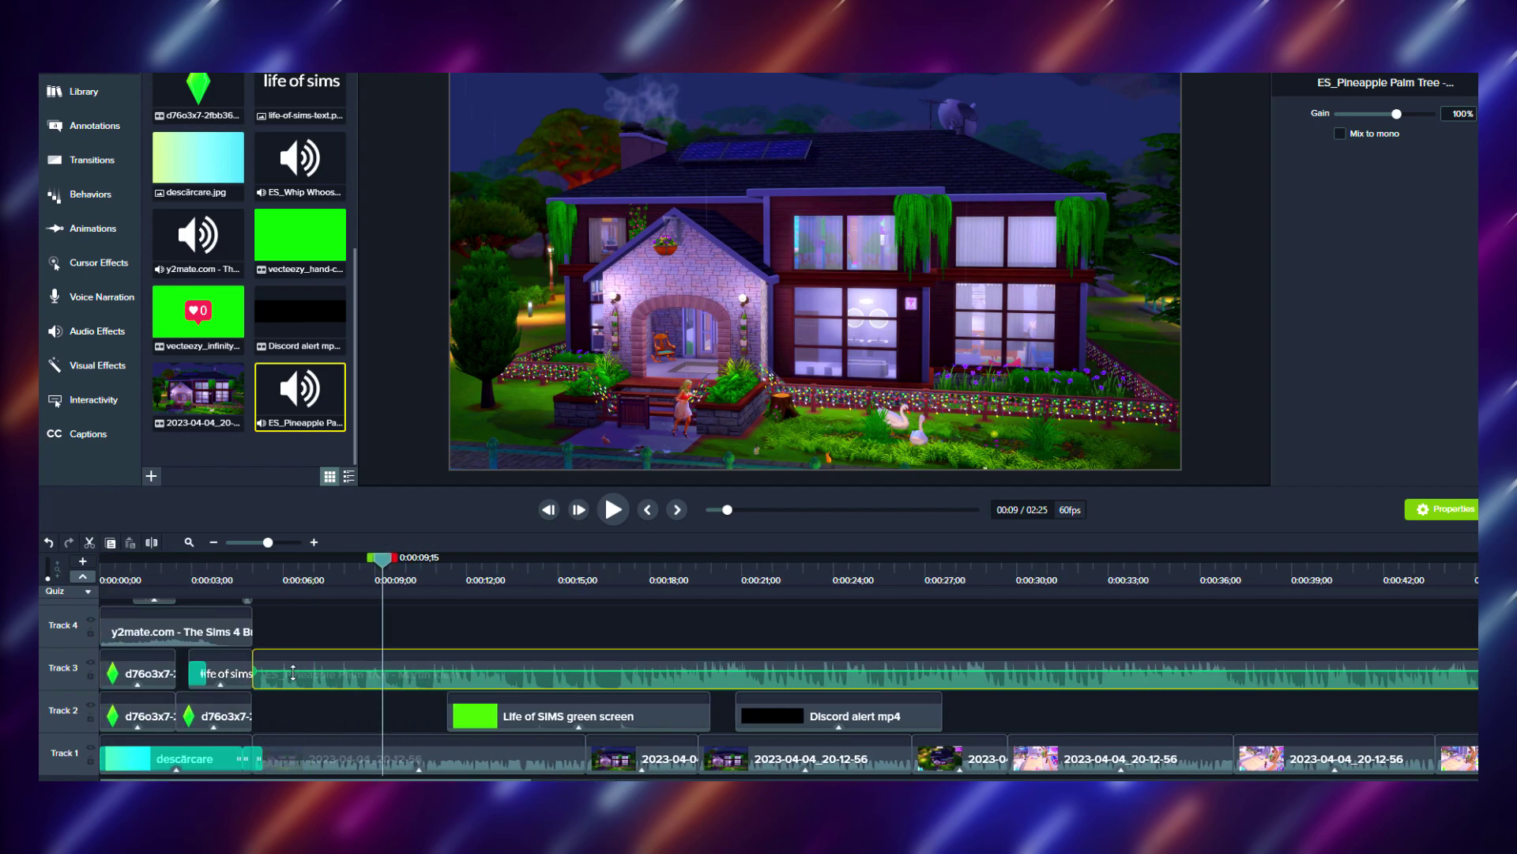
drag(293, 672, 279, 689)
double_click(1461, 114)
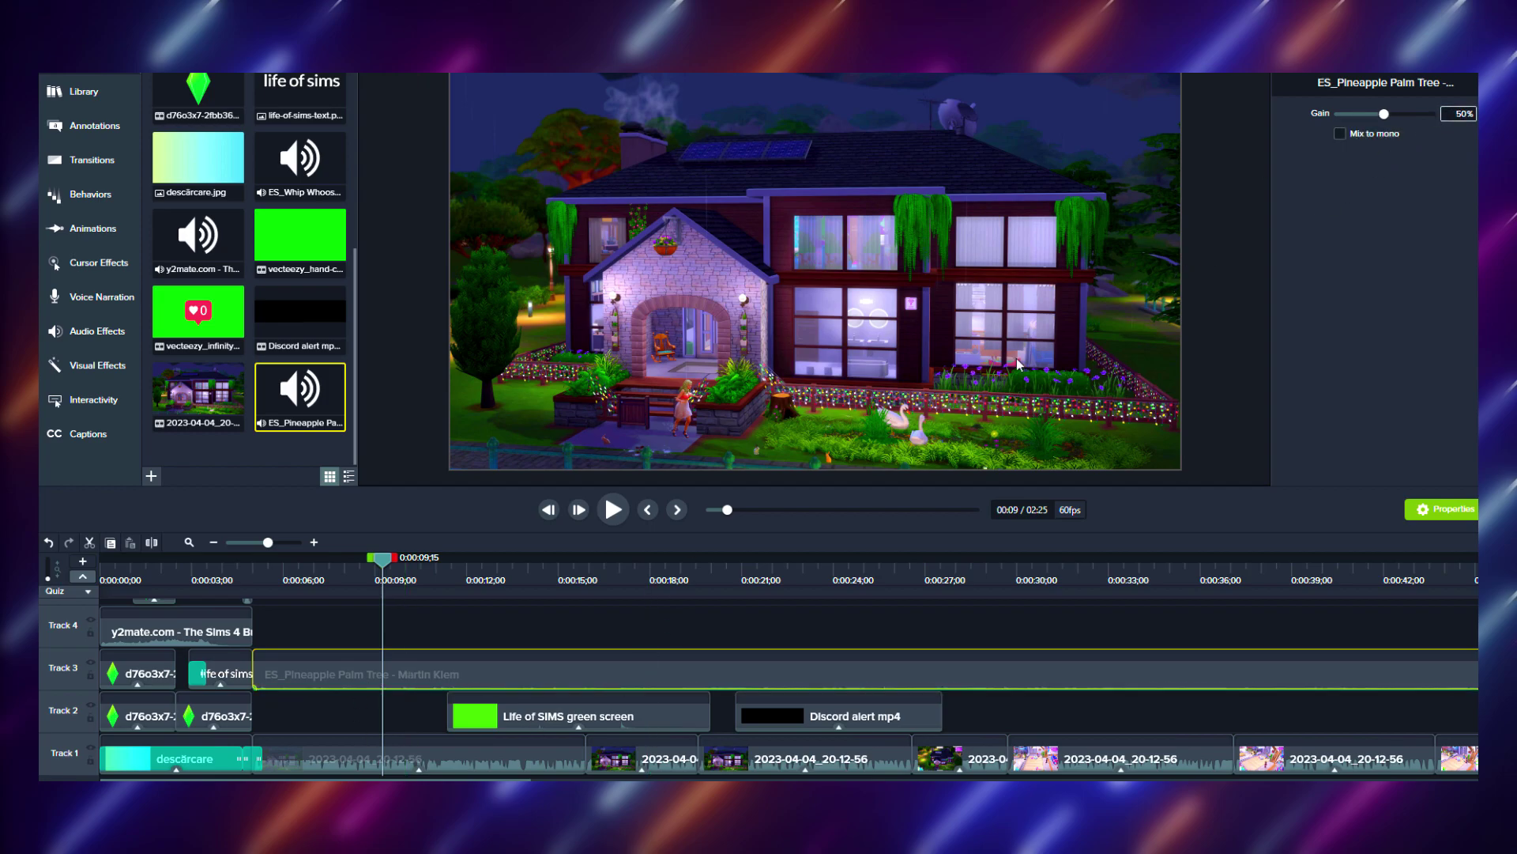
Add a Fade In at the start of the background music, adjust its length, and play the section near 0:00:09
click(97, 330)
drag(191, 198, 331, 692)
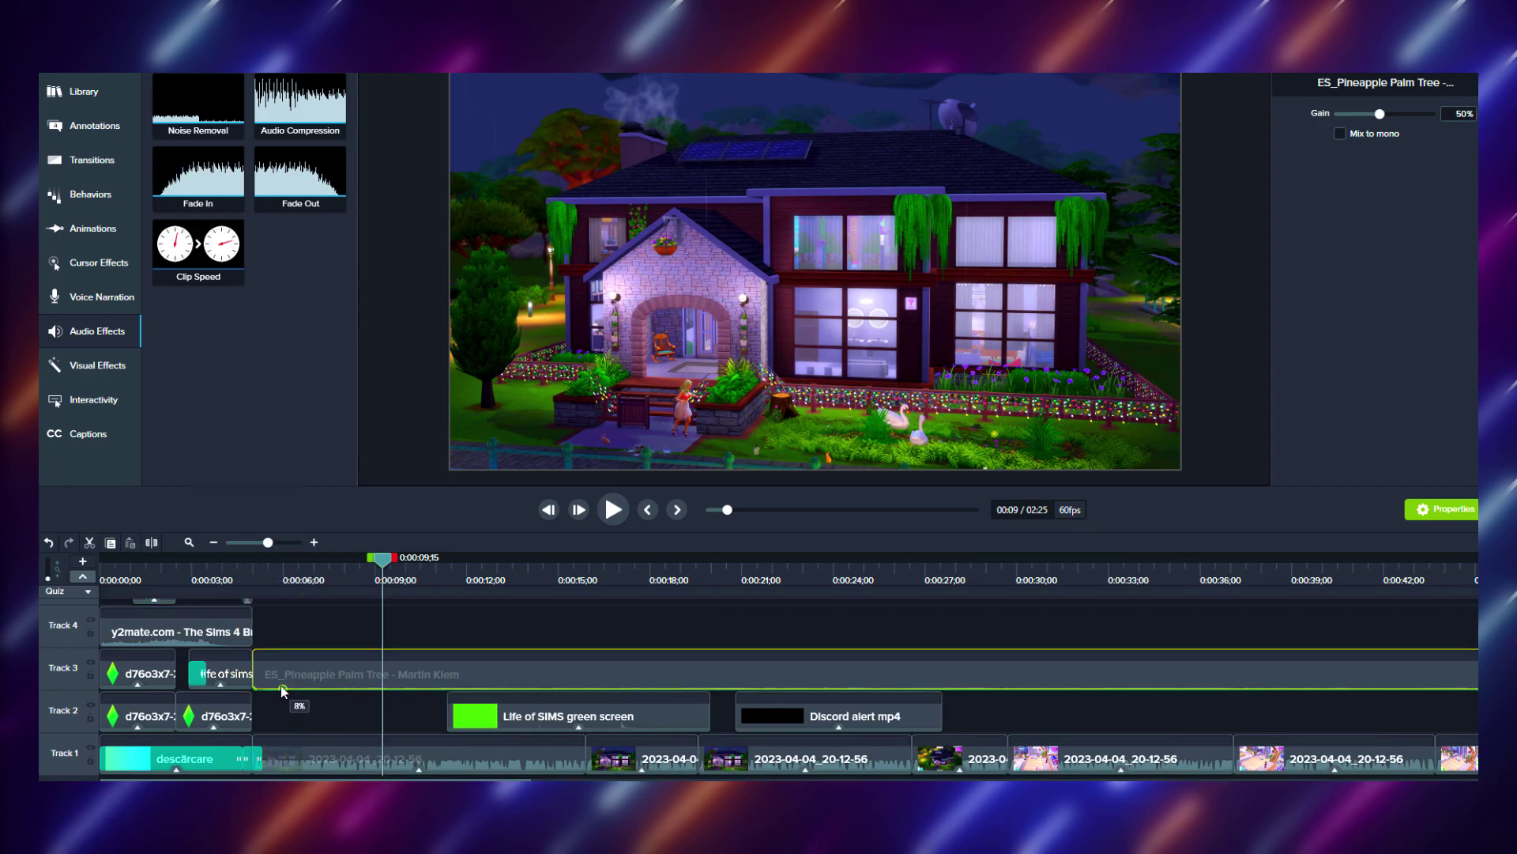
drag(277, 568, 137, 610)
key(space)
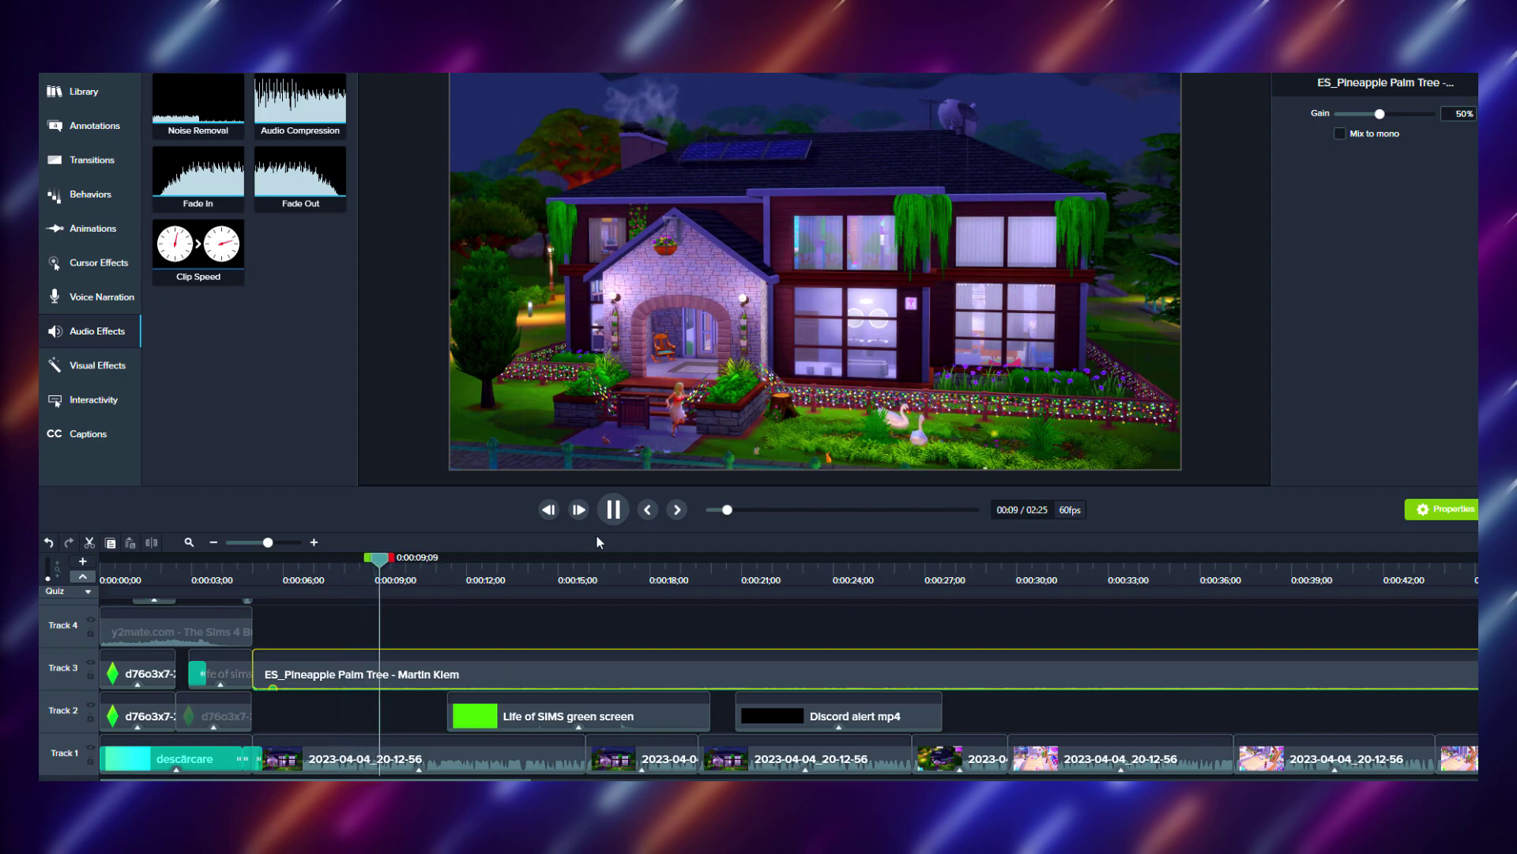
key(space)
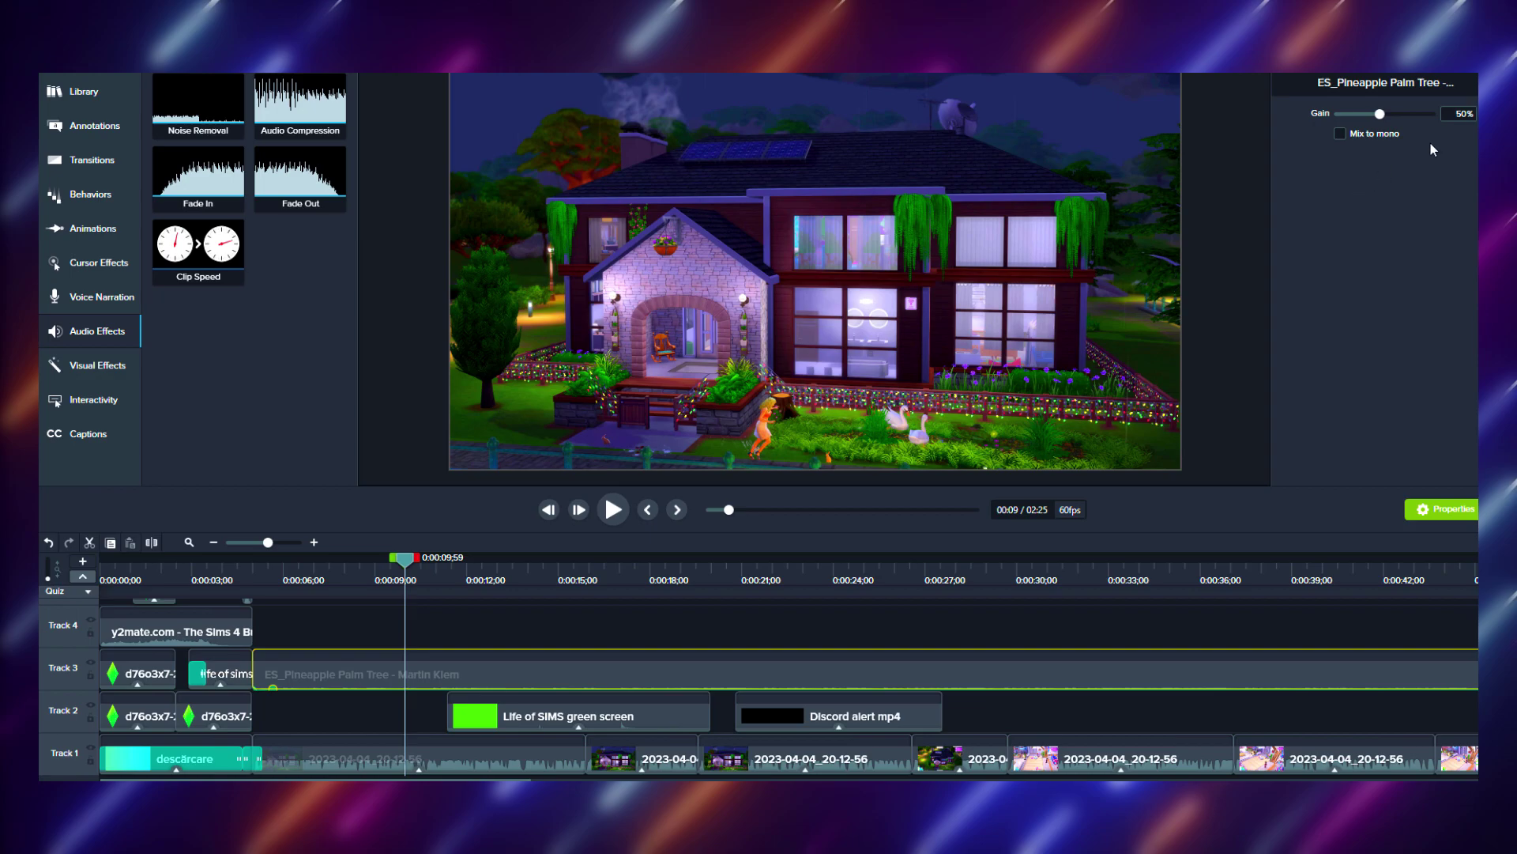
Set the background music's gain to 70% and play it from about 0:00:10 to 0:00:15
click(1470, 117)
text(7)
text(0)
click(613, 509)
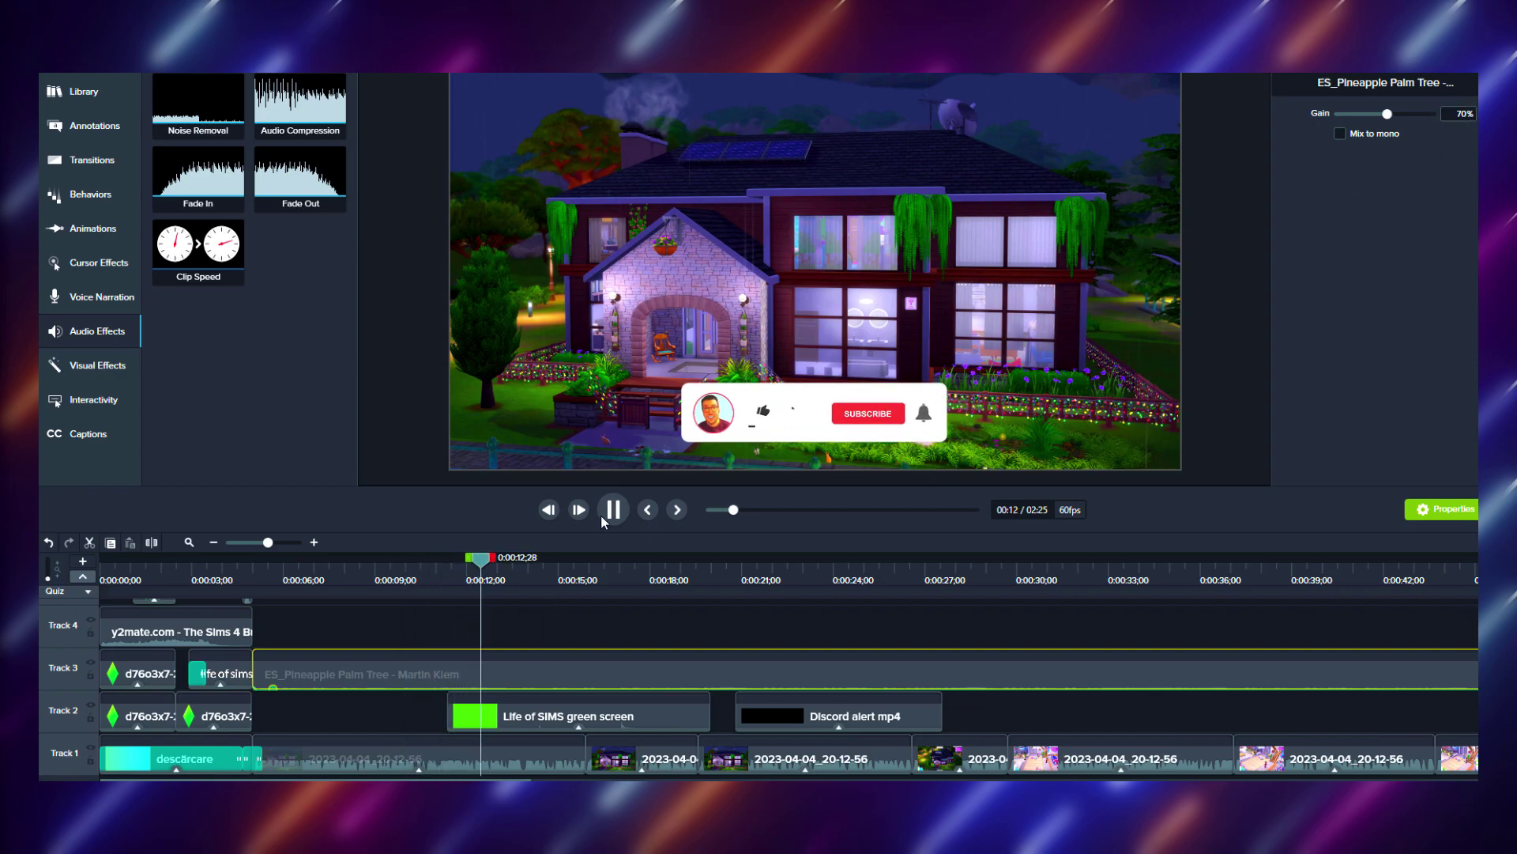
click(608, 512)
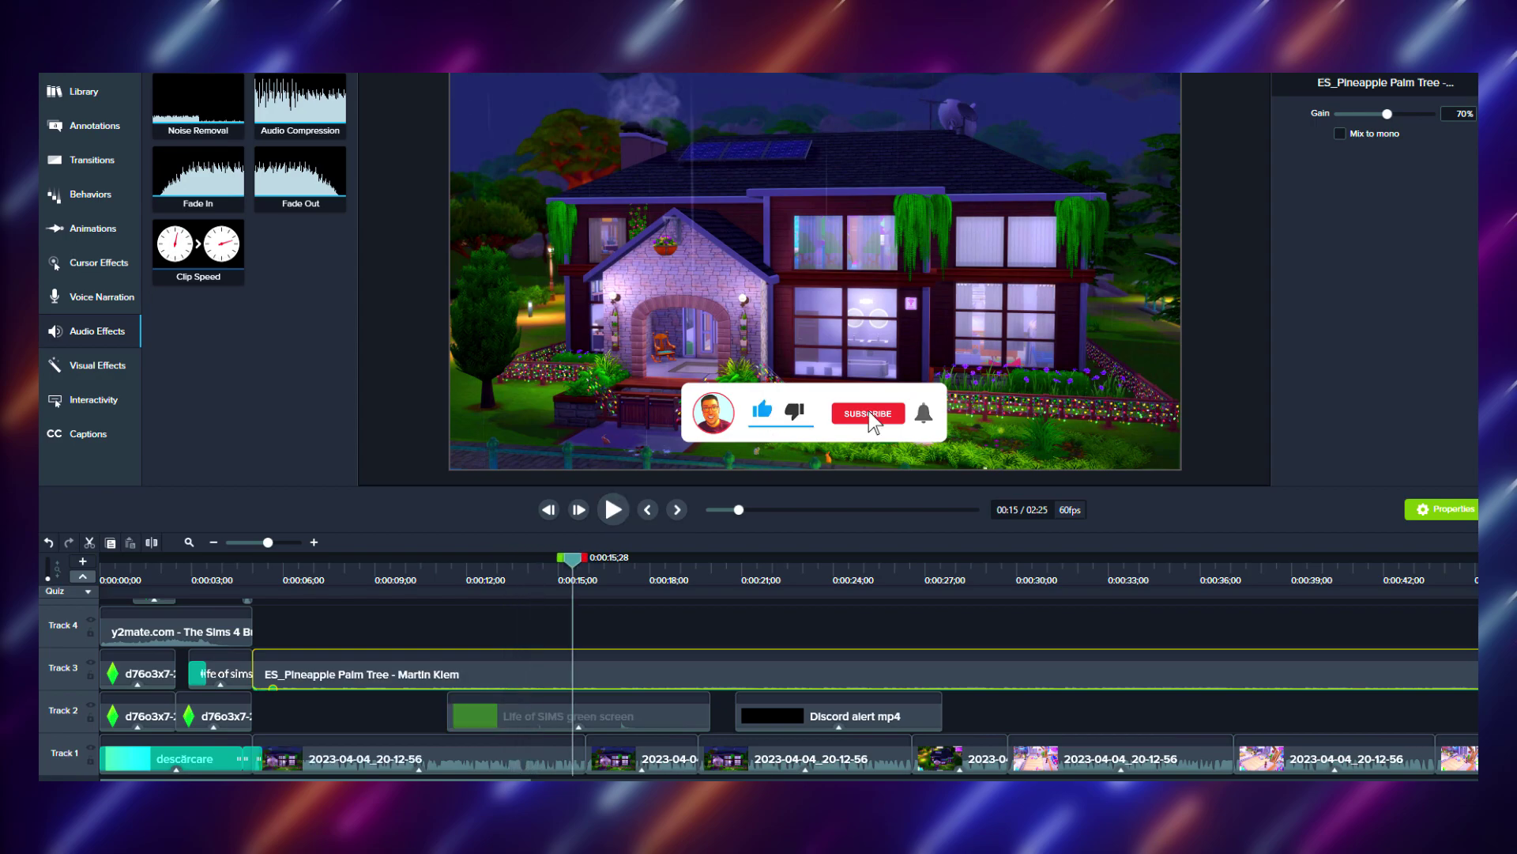
Play the gameplay from about 0:00:35 to check the music level against the recording
drag(490, 780, 532, 780)
scroll(485, 777, right, 9)
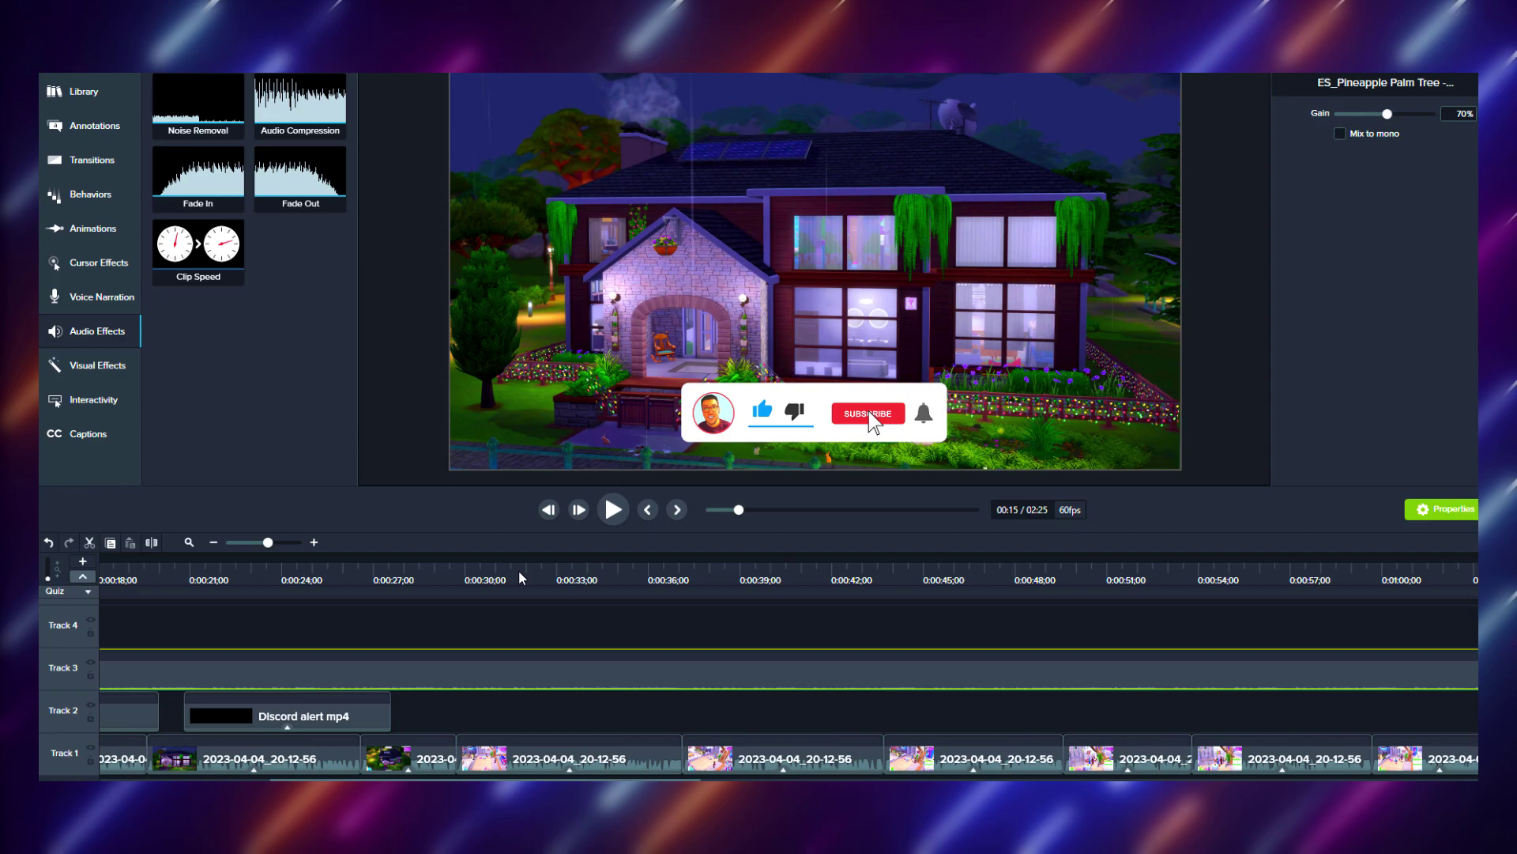
drag(522, 578, 621, 581)
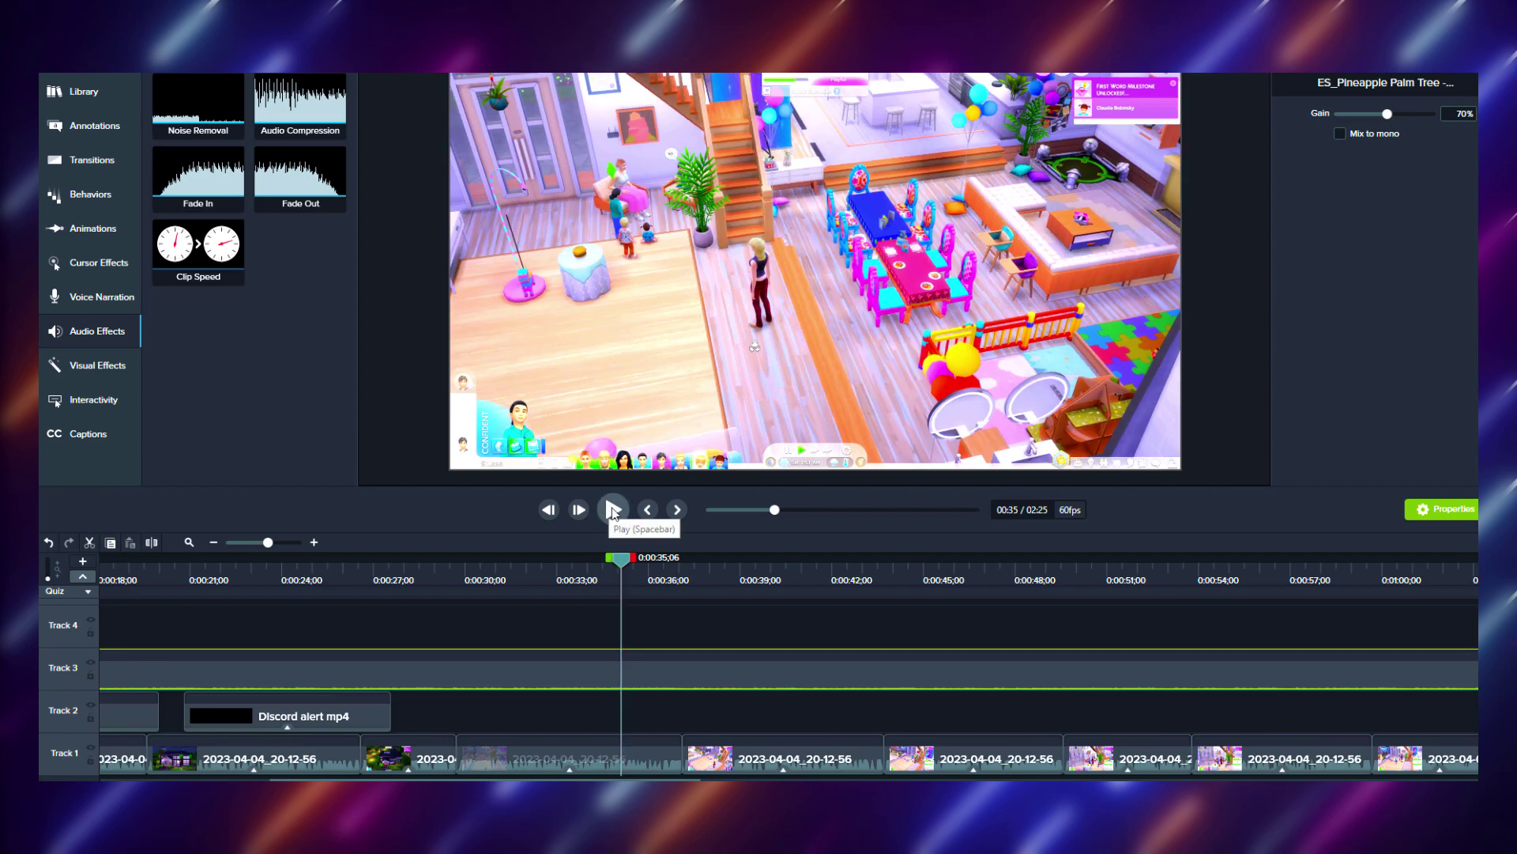
click(617, 512)
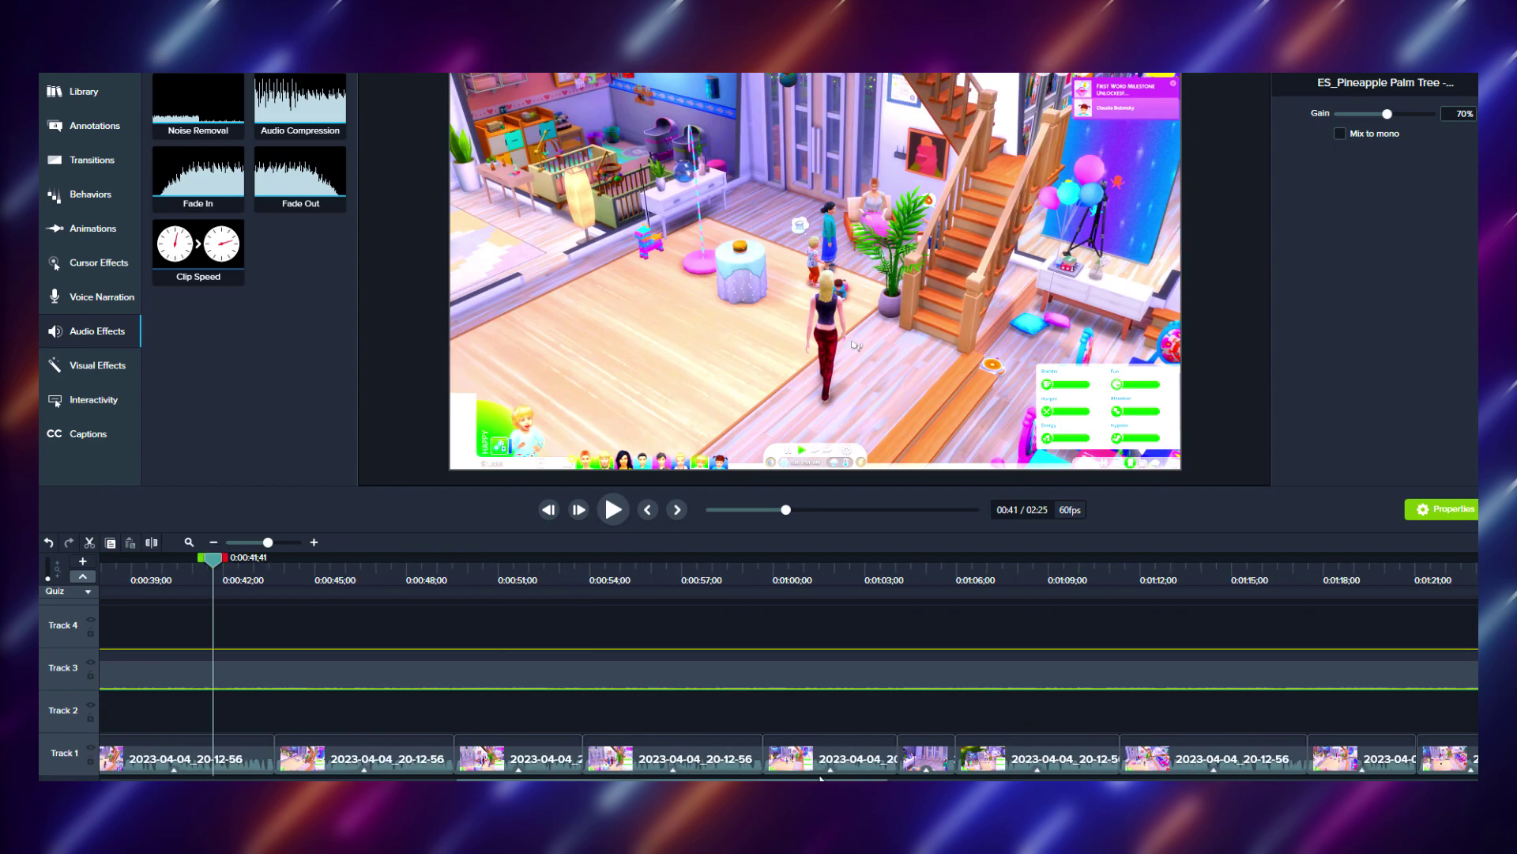
Split the music near the outro, delete the excess, and trim its end to the outro's start for a 00:01:56;37 duration
drag(667, 780, 1219, 780)
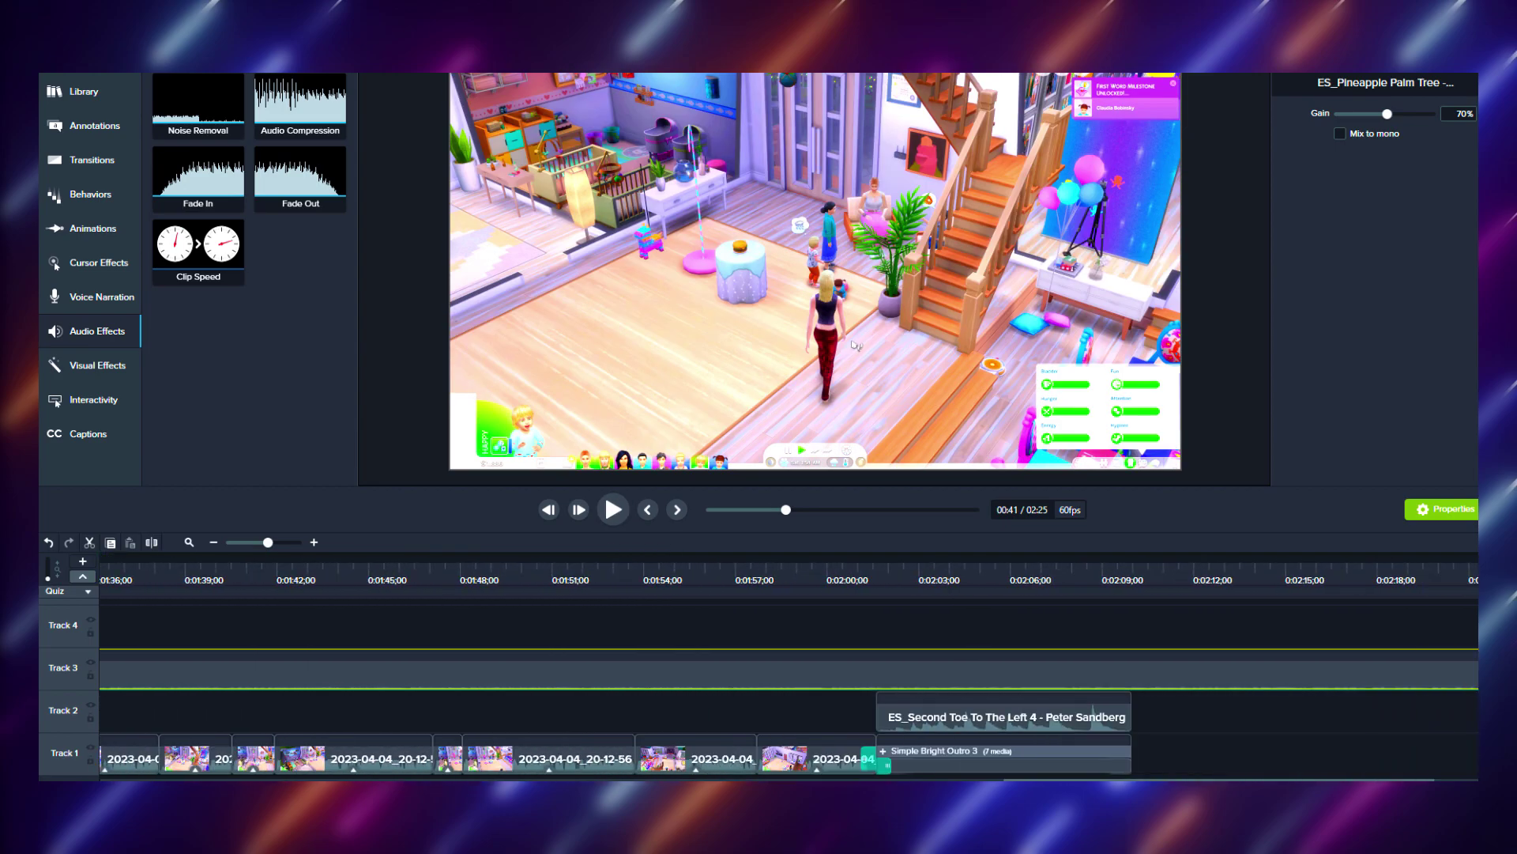
click(897, 575)
key(s)
click(917, 676)
key(Delete)
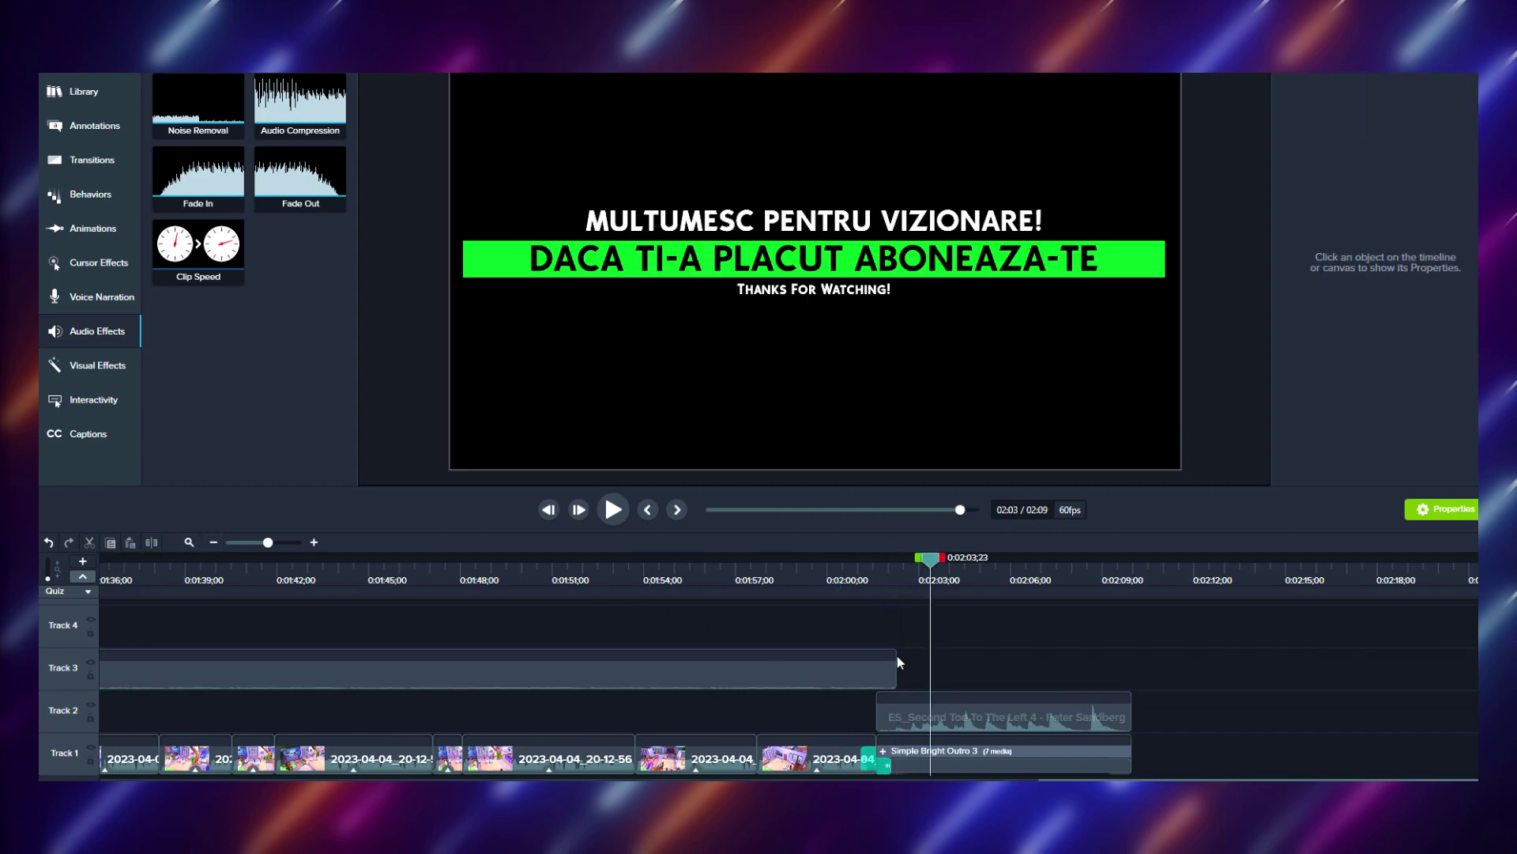
drag(895, 672, 871, 680)
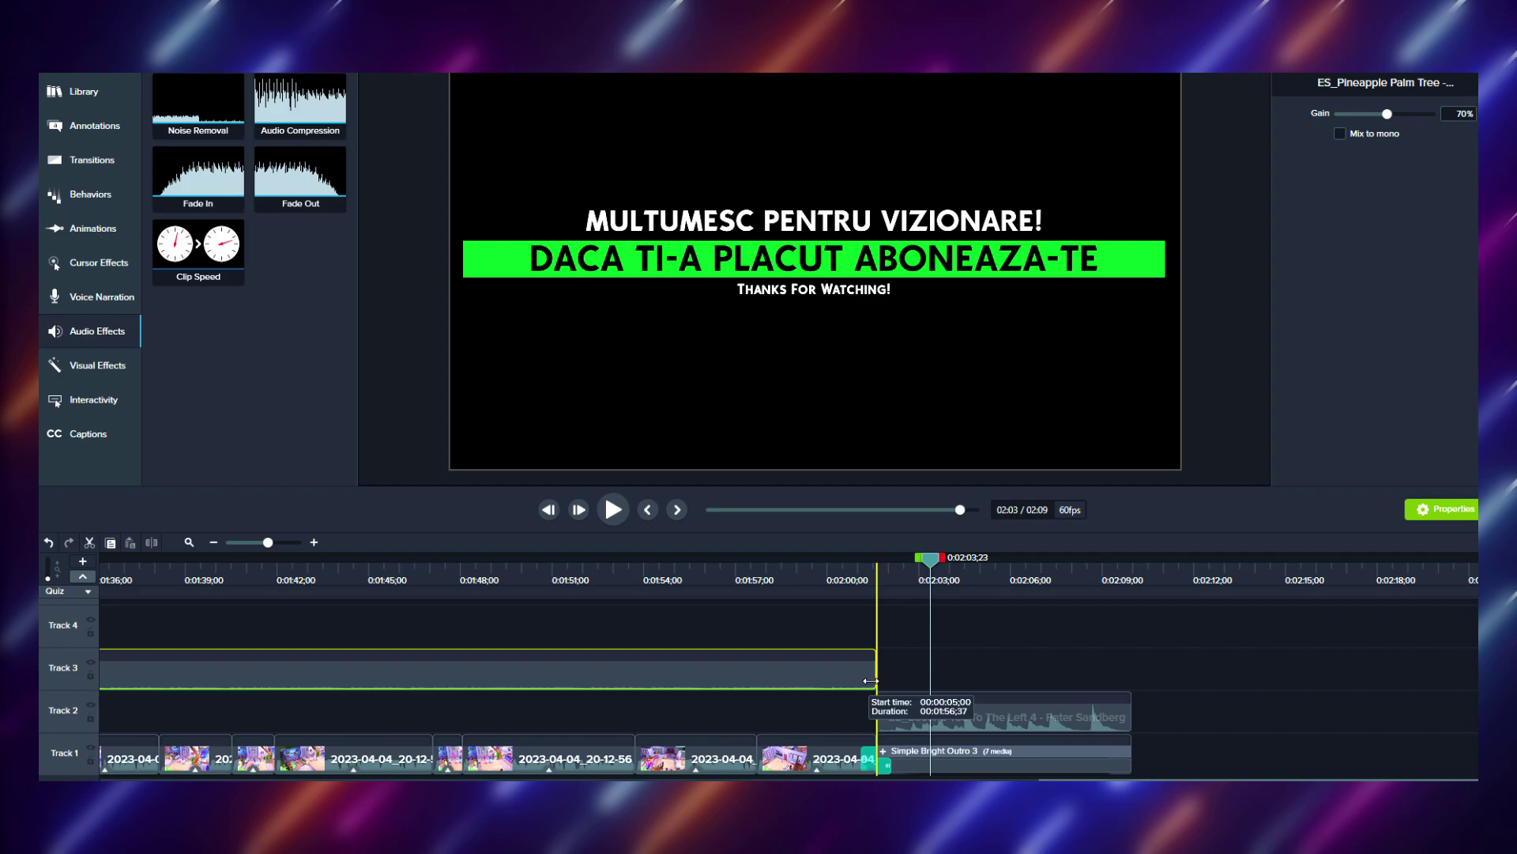
Add a Fade Out at the end of the background music, lengthen it slightly, and play the change into the outro from about 0:01:58
drag(302, 181, 847, 689)
click(787, 582)
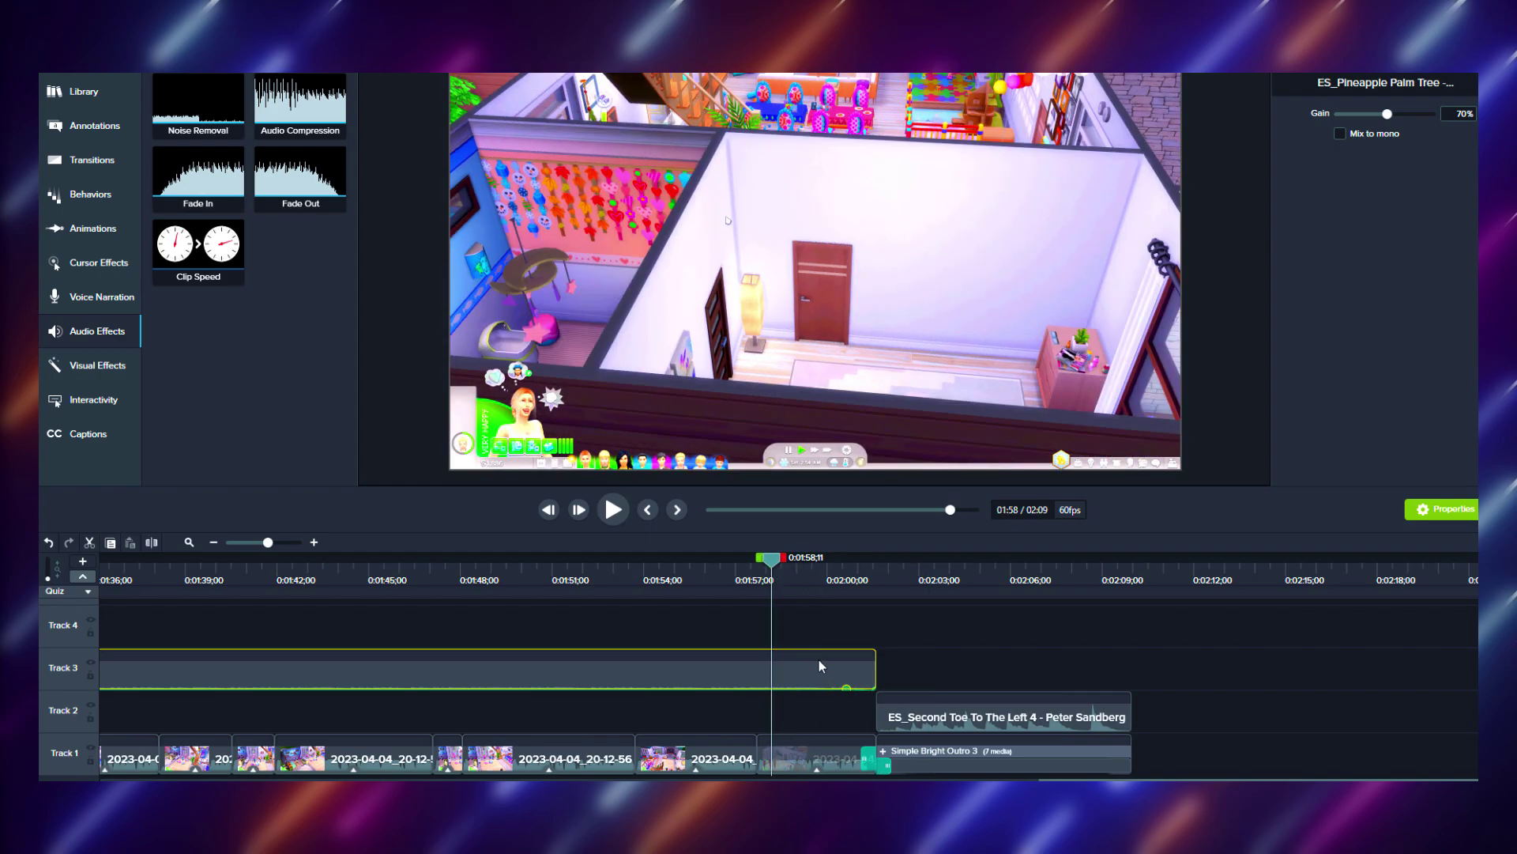
drag(842, 689, 838, 689)
click(614, 511)
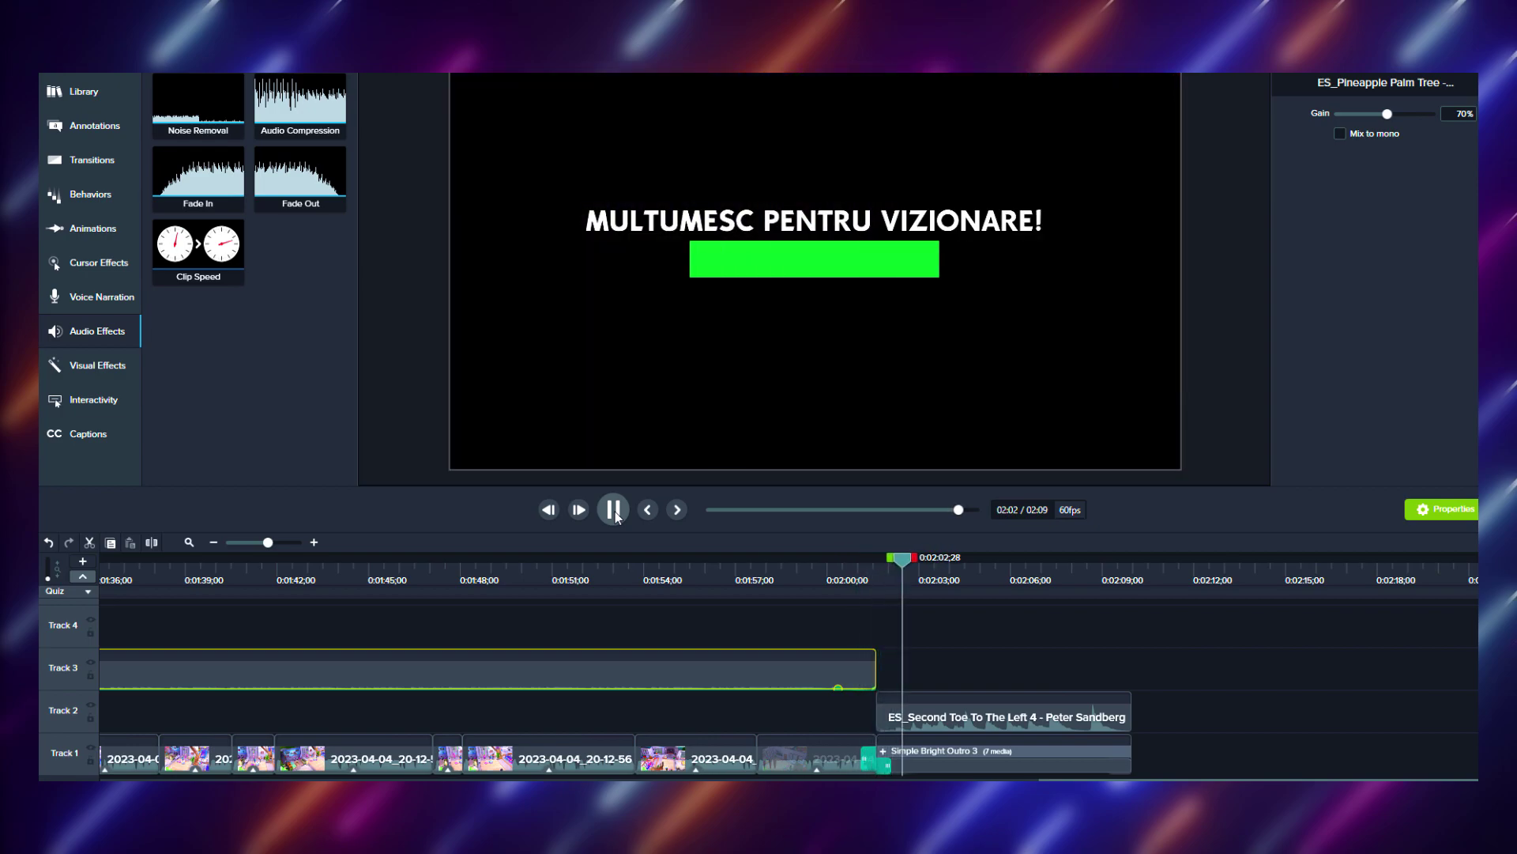
click(614, 511)
Scrub back to about 0:01:55 in the gameplay and review the beginning of the timeline
click(816, 567)
drag(818, 571, 693, 604)
drag(1060, 780, 98, 780)
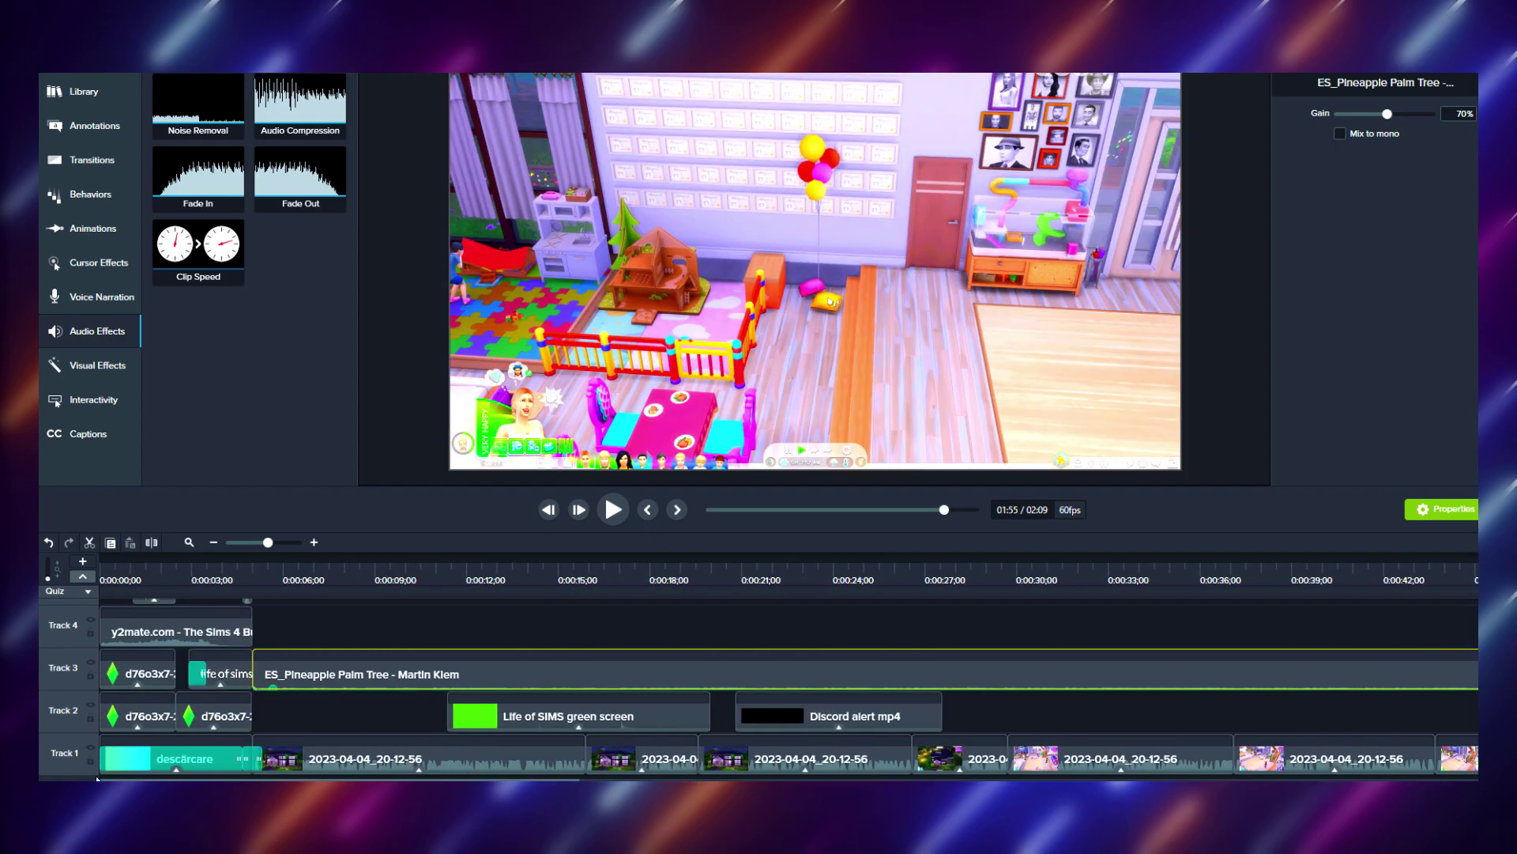
scroll(427, 723, up, 1)
scroll(348, 724, down, 1)
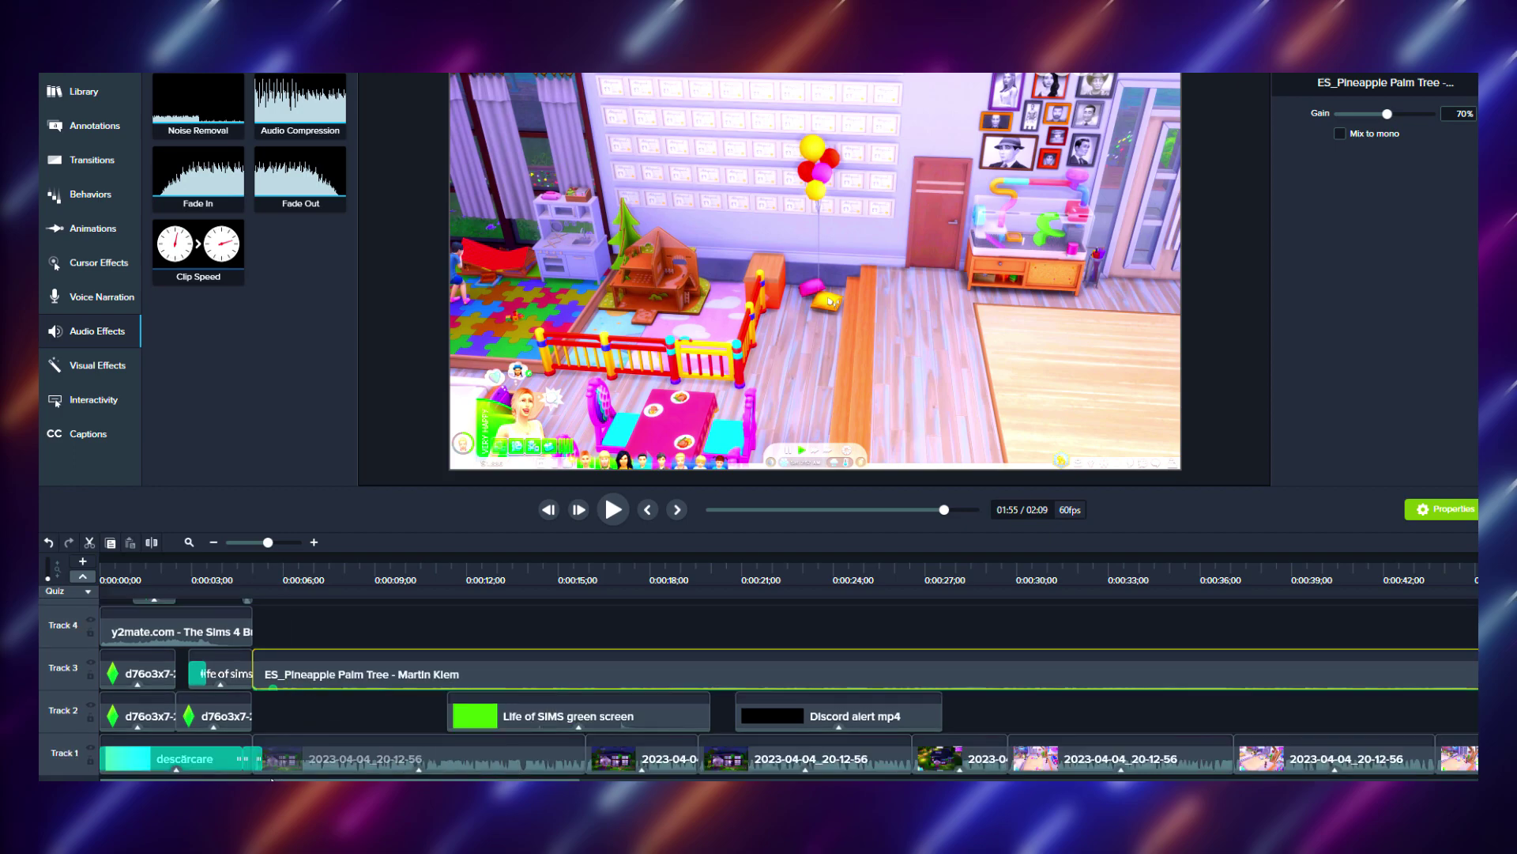